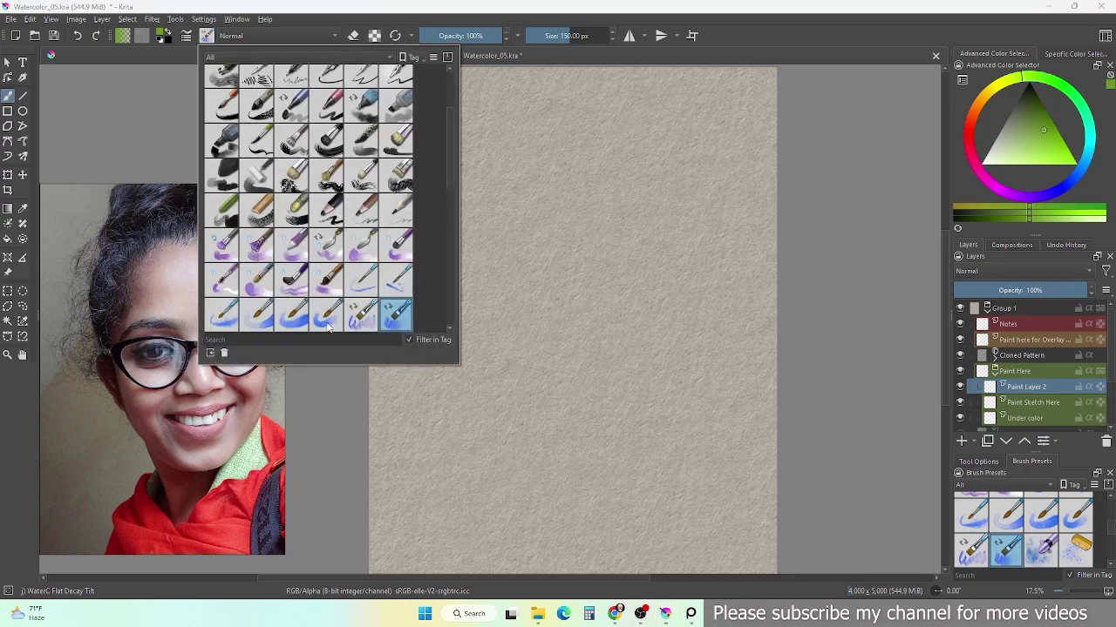
Select the WaterC Spread WideArea watercolour brush at 200 px
scroll(438, 193, down, 2)
scroll(446, 201, up, 2)
click(377, 299)
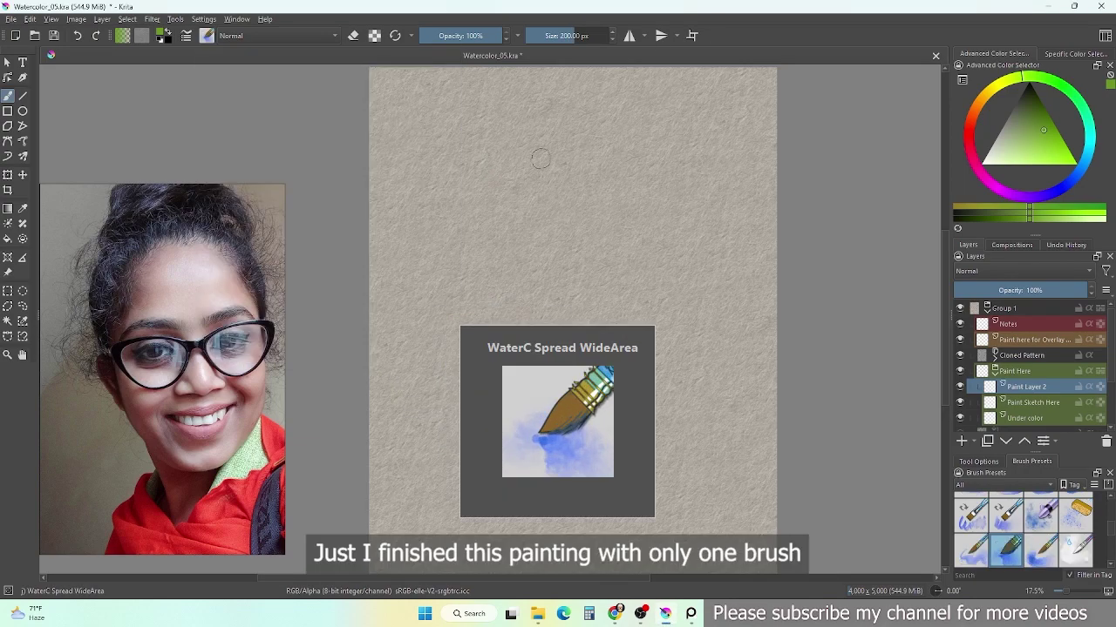
Pick a light peach on the orange hue and sketch the head's outline and sides
click(977, 109)
drag(1026, 155, 1007, 150)
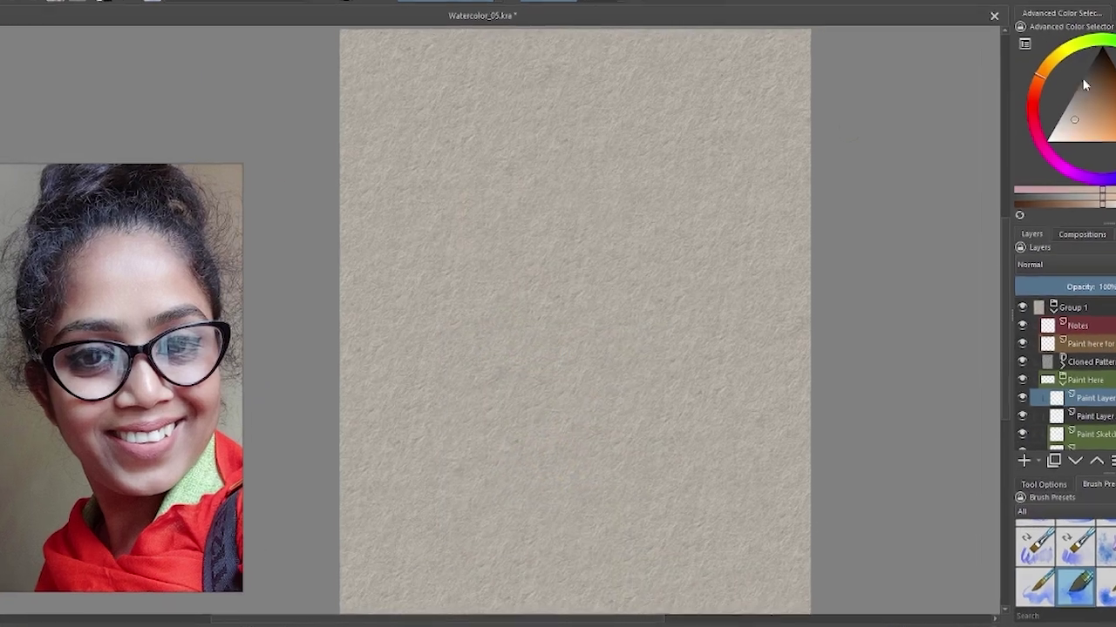
drag(487, 164, 478, 262)
drag(629, 148, 668, 234)
Sketch the jaw, glasses lenses and bridge, head shadows, mouth, lips and chin in grey
mouse_move(486, 277)
mouse_down()
mouse_move(681, 242)
mouse_move(655, 302)
mouse_up()
drag(594, 280, 684, 270)
mouse_move(478, 296)
mouse_down()
mouse_move(550, 324)
mouse_move(593, 281)
mouse_move(598, 316)
mouse_move(657, 340)
mouse_move(543, 359)
mouse_move(460, 324)
mouse_move(519, 388)
mouse_up()
drag(507, 121, 464, 261)
mouse_move(571, 106)
mouse_down()
mouse_move(684, 229)
mouse_move(678, 301)
mouse_up()
drag(610, 374, 653, 357)
drag(534, 376, 580, 401)
drag(533, 357, 528, 398)
mouse_move(539, 390)
mouse_down()
mouse_move(617, 411)
mouse_move(631, 394)
mouse_up()
drag(582, 469, 619, 460)
drag(527, 435, 632, 475)
drag(667, 401, 610, 479)
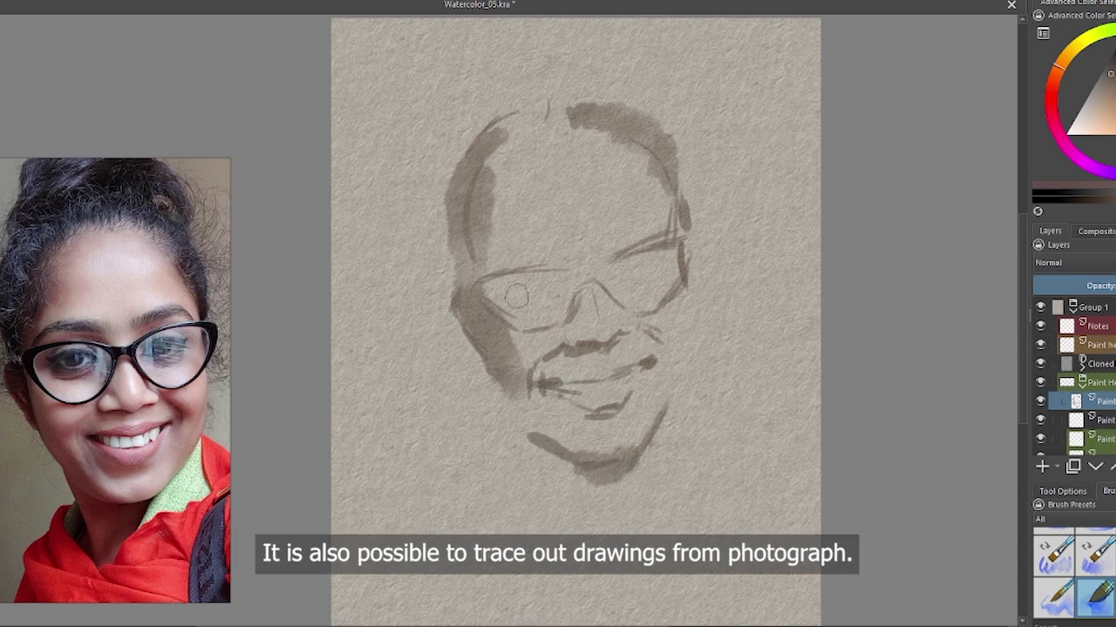
Sketch the eyes inside both lenses, the eyebrows and the glasses bridge
drag(507, 297, 558, 288)
drag(623, 277, 661, 267)
drag(525, 297, 554, 300)
drag(523, 257, 576, 297)
mouse_move(488, 262)
mouse_down()
mouse_move(667, 228)
mouse_move(576, 245)
mouse_up()
mouse_move(687, 318)
mouse_down()
mouse_move(694, 373)
mouse_move(649, 453)
mouse_up()
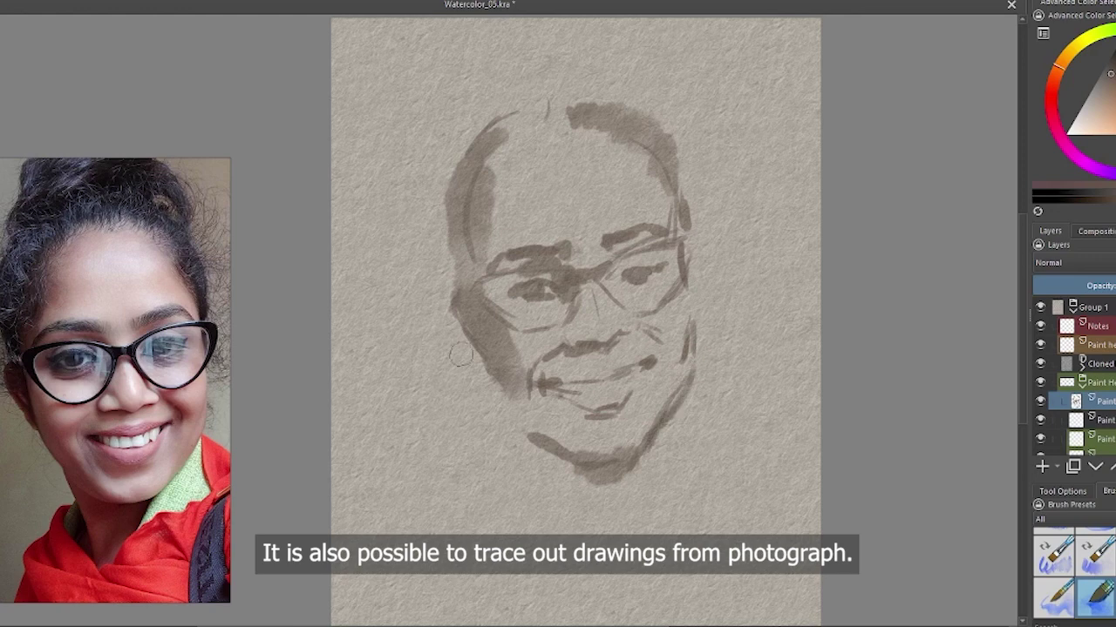
Shade the jawline, cheeks, lips, chin, neck and the areas around the lenses
drag(453, 344, 510, 422)
drag(582, 409, 614, 396)
mouse_move(563, 373)
mouse_down()
mouse_move(641, 383)
mouse_move(622, 366)
mouse_up()
mouse_move(534, 396)
mouse_down()
mouse_move(579, 423)
mouse_move(575, 497)
mouse_up()
drag(610, 444, 602, 527)
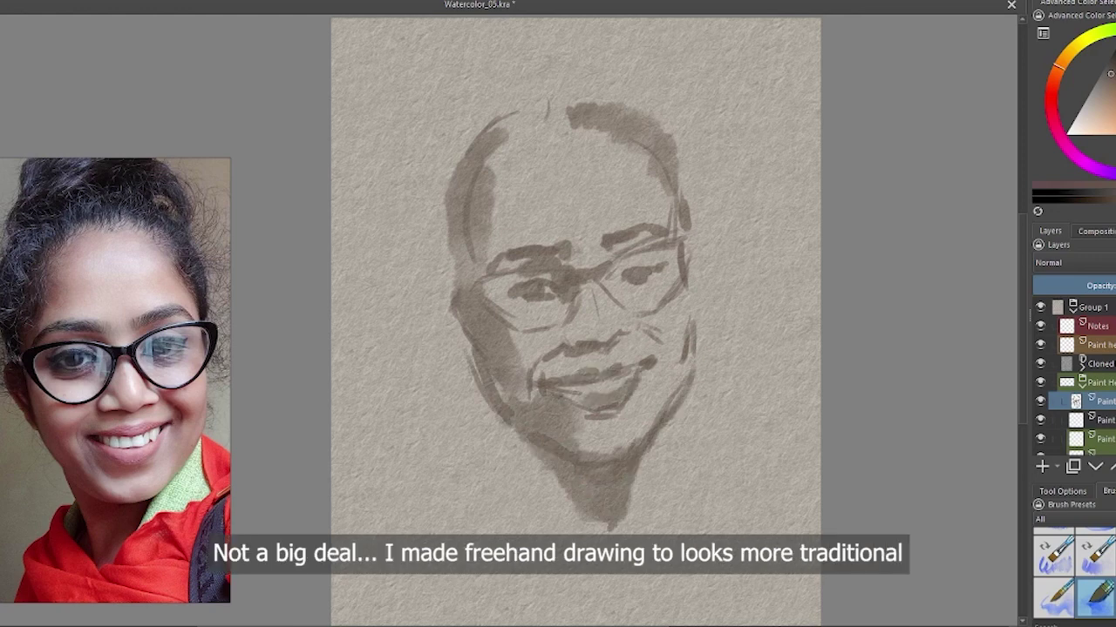
drag(645, 440, 606, 549)
drag(610, 279, 663, 275)
drag(523, 301, 562, 307)
drag(475, 270, 548, 331)
mouse_move(602, 283)
mouse_down()
mouse_move(566, 340)
mouse_move(605, 366)
mouse_up()
drag(667, 345, 636, 435)
drag(558, 410, 617, 436)
Sketch the hair bun, forehead and shoulders, then fade the sketch layer to low opacity
drag(619, 161, 640, 200)
drag(488, 209, 558, 113)
mouse_move(467, 114)
mouse_down()
mouse_move(610, 52)
mouse_move(636, 95)
mouse_up()
drag(536, 475, 575, 540)
drag(662, 427, 754, 488)
drag(1100, 286, 1070, 285)
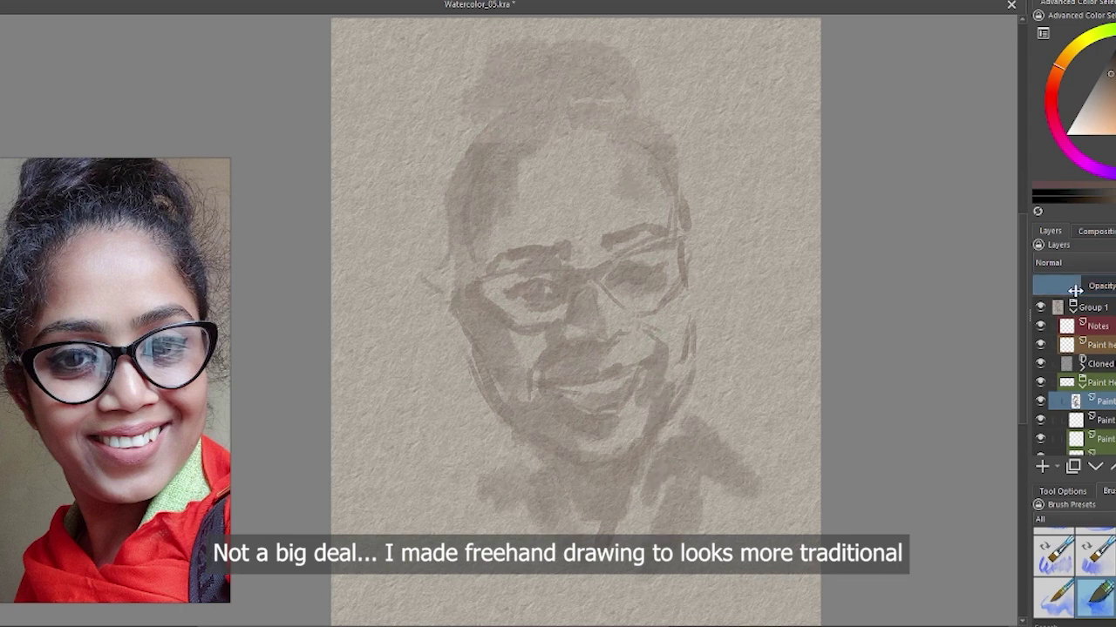
click(1042, 466)
Wash peach skin tone over the forehead, eyes, cheeks, chin, jaw, neck and left temple
click(1072, 89)
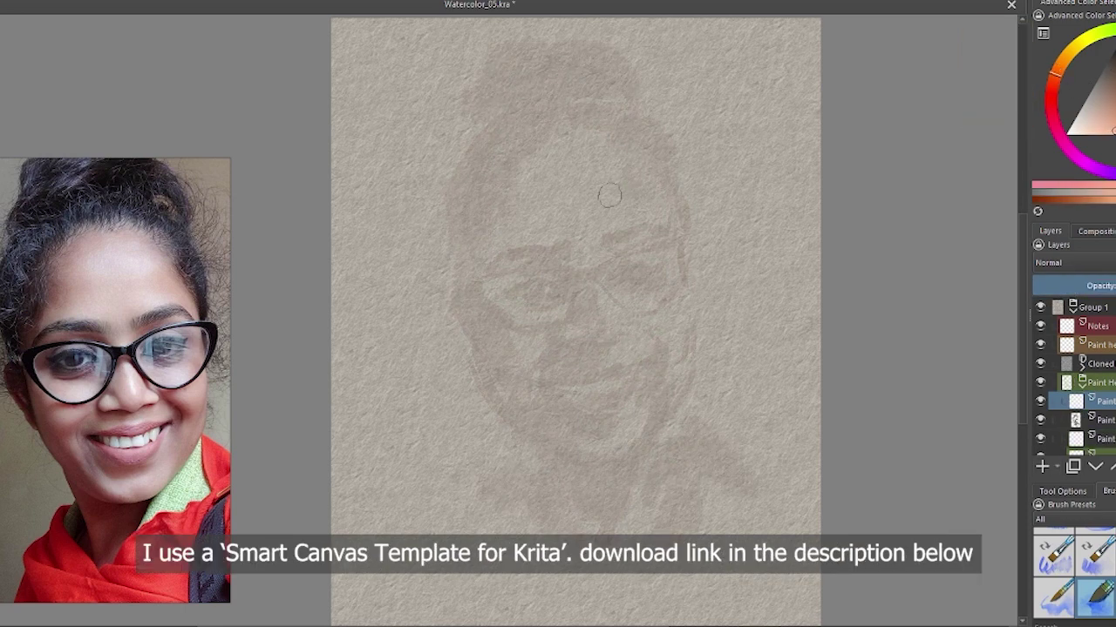
mouse_move(527, 146)
mouse_down()
mouse_move(523, 200)
mouse_move(478, 252)
mouse_move(481, 225)
mouse_up()
mouse_move(649, 139)
mouse_down()
mouse_move(666, 159)
mouse_move(663, 218)
mouse_move(552, 139)
mouse_up()
mouse_move(581, 242)
mouse_down()
mouse_move(527, 278)
mouse_move(567, 318)
mouse_up()
mouse_move(645, 266)
mouse_down()
mouse_move(619, 322)
mouse_move(628, 375)
mouse_up()
mouse_move(567, 375)
mouse_down()
mouse_move(517, 337)
mouse_move(540, 232)
mouse_move(475, 275)
mouse_up()
drag(496, 349, 527, 401)
drag(546, 485, 567, 519)
drag(610, 252, 583, 281)
drag(443, 184, 462, 272)
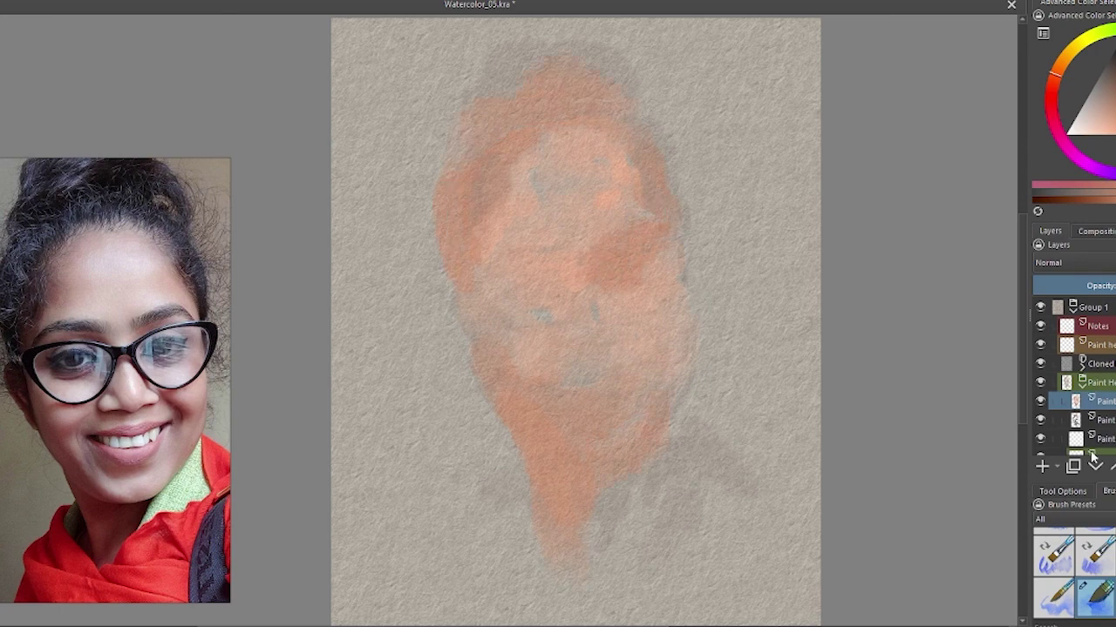
click(1054, 262)
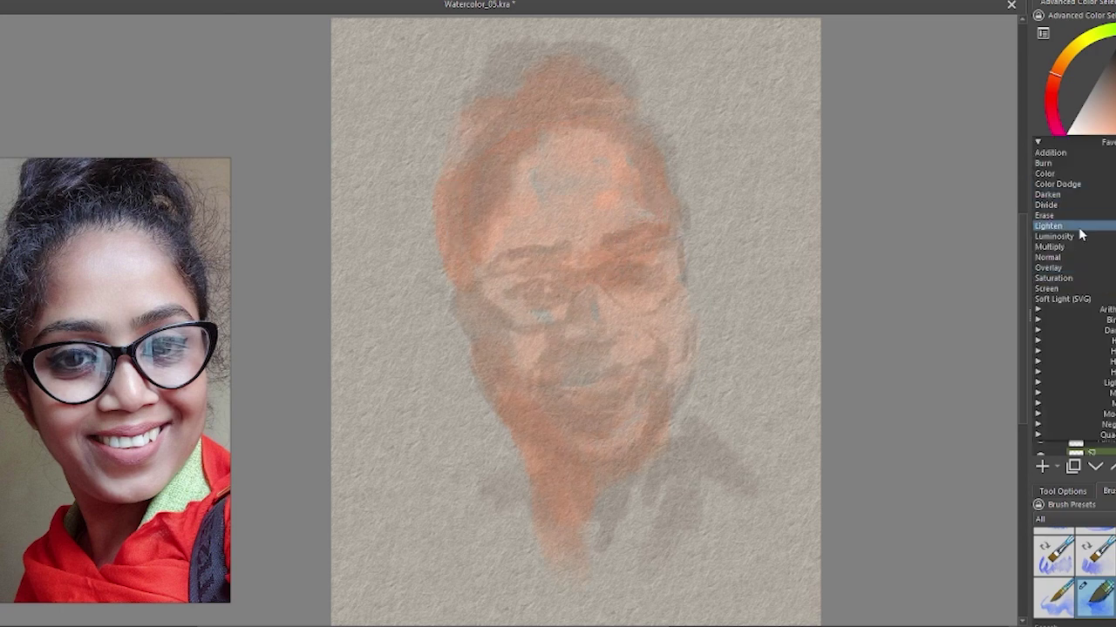
Keep Normal blending and move the sketch layer above the peach wash so the glasses show
click(1048, 257)
click(1096, 420)
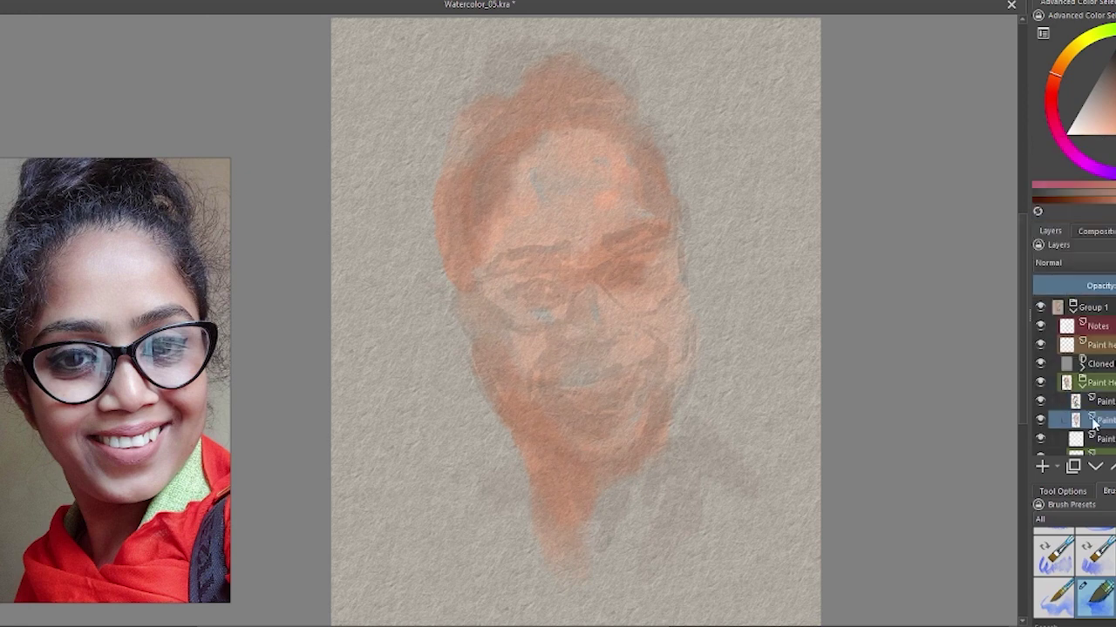
click(1095, 401)
click(1040, 439)
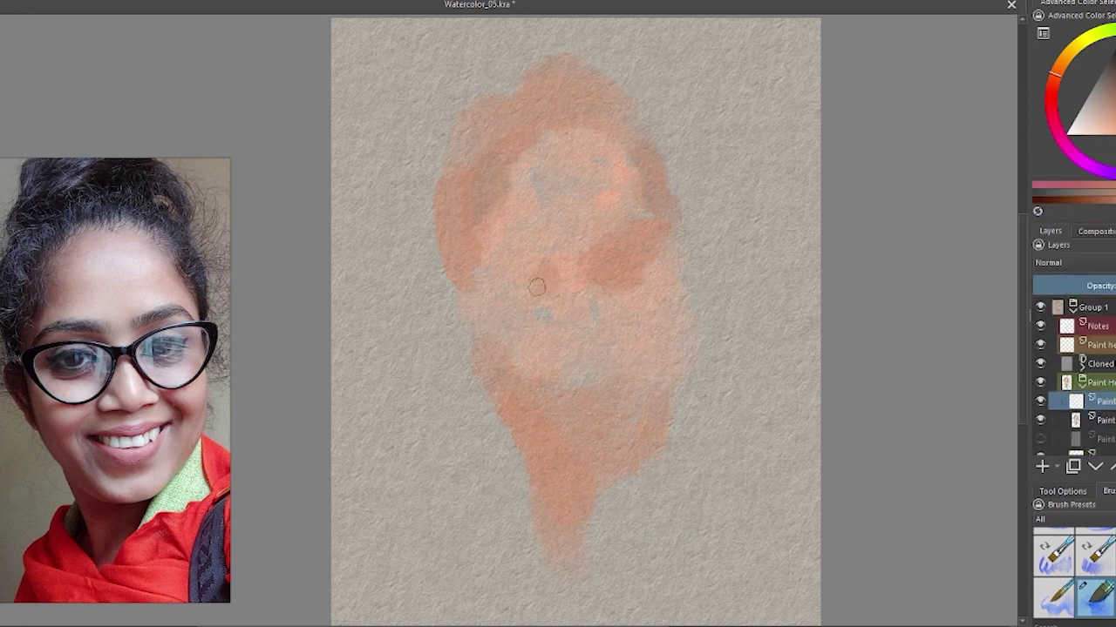
click(1040, 440)
scroll(1090, 410, down, 2)
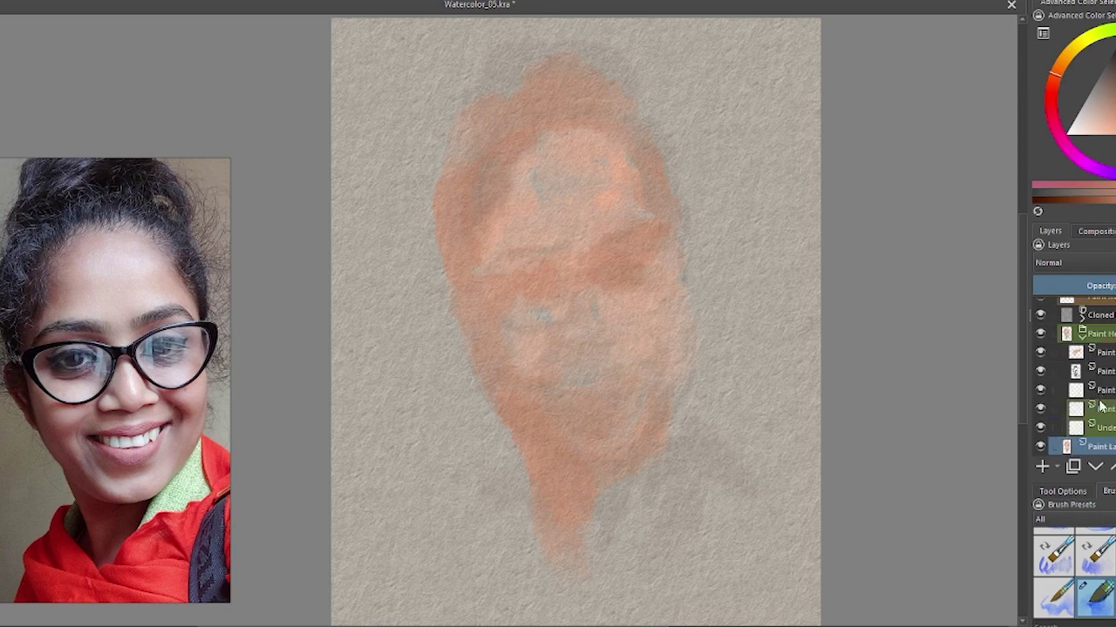
drag(1103, 387, 1100, 352)
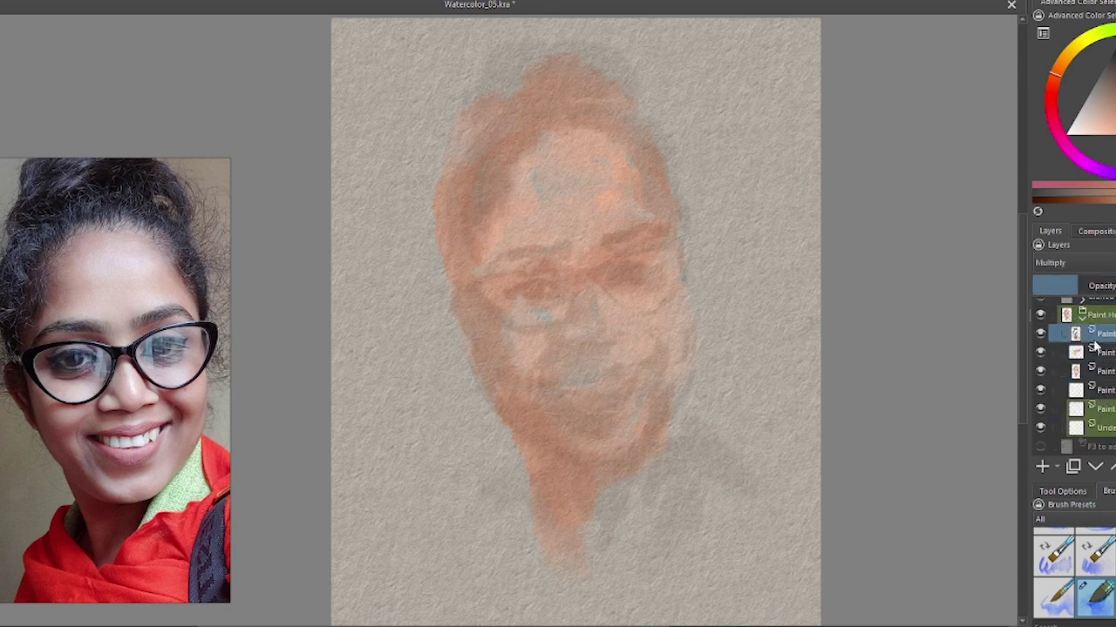
Paint pale pink over the teeth
click(1077, 131)
drag(571, 388, 627, 379)
key(ctrl+z)
click(1089, 113)
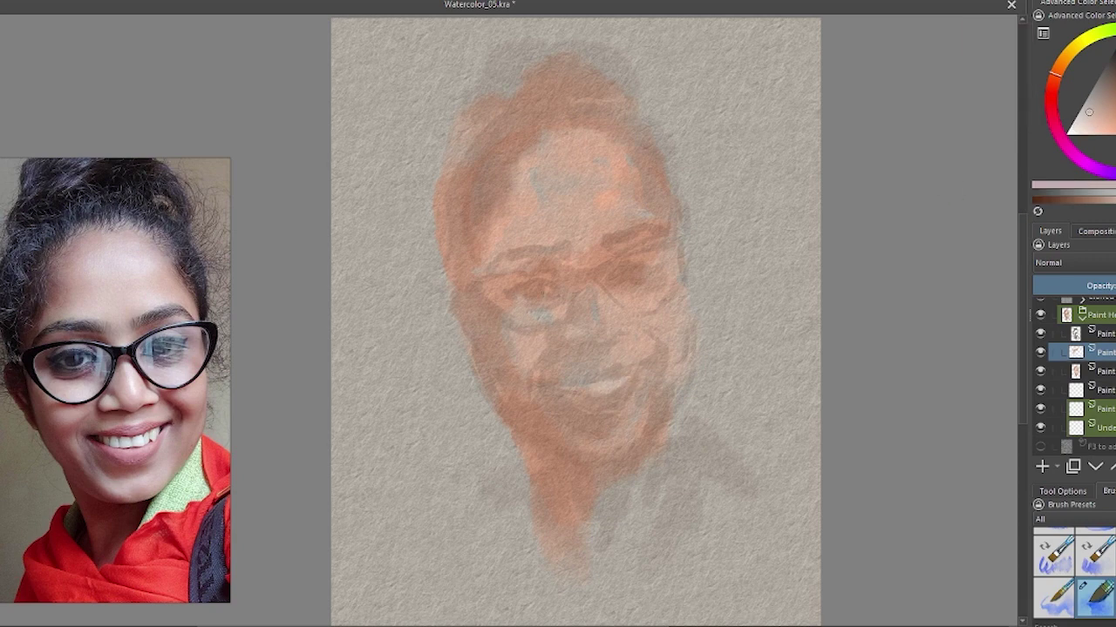
ctrl+click(593, 358)
Paint the nostrils, a reddish right-cheek stroke and the mouth's upper lip
drag(562, 346, 598, 344)
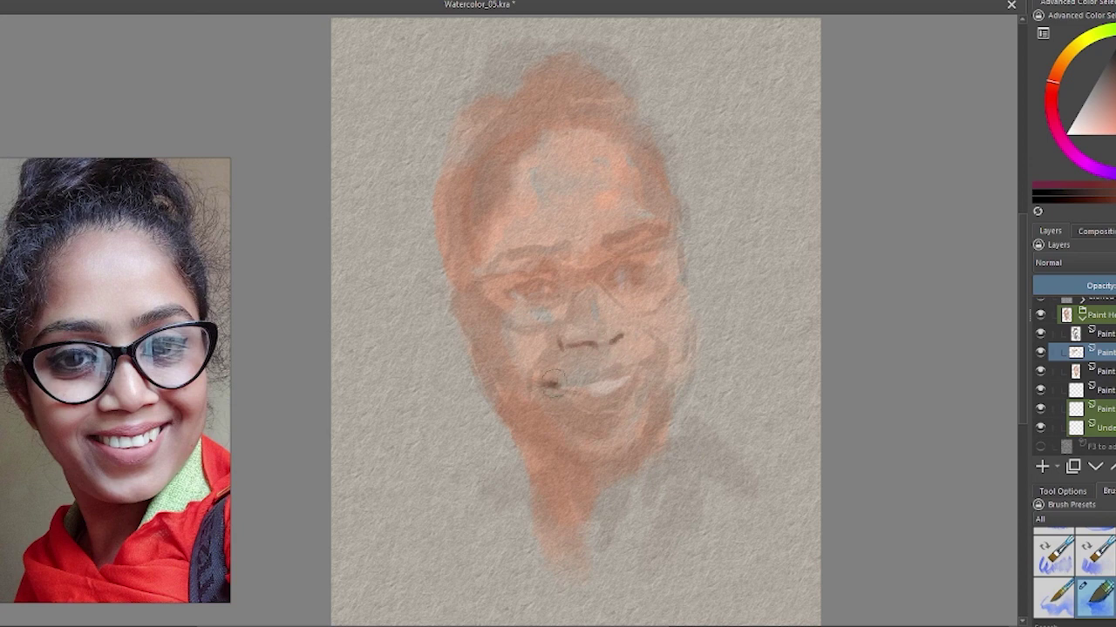
ctrl+click(662, 349)
mouse_move(649, 329)
mouse_down()
mouse_move(667, 357)
mouse_move(653, 401)
mouse_up()
drag(632, 365, 646, 361)
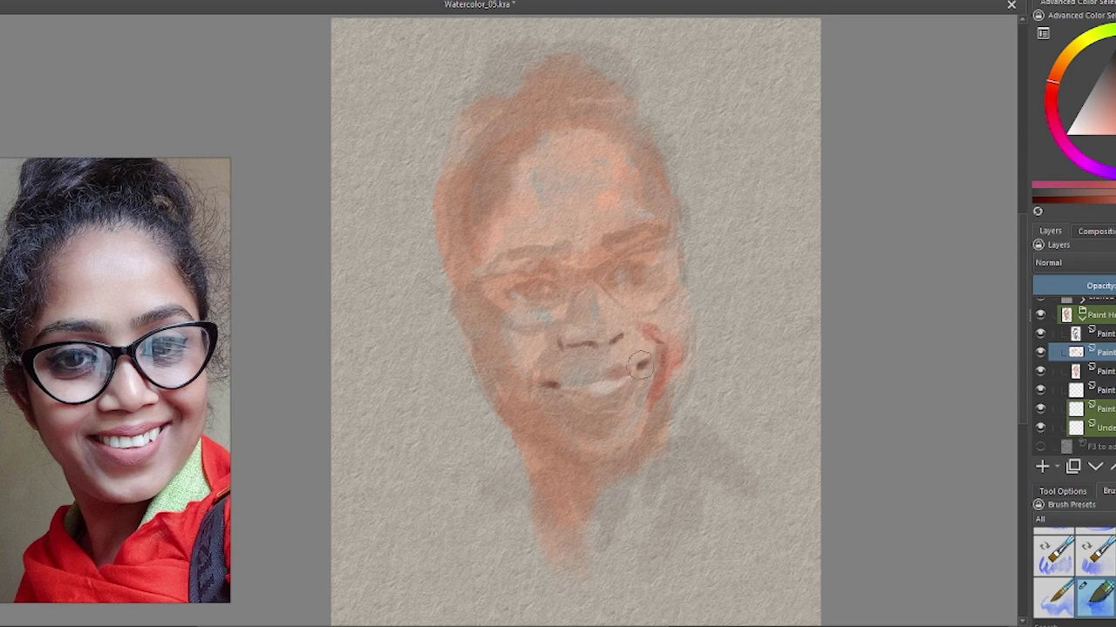
mouse_move(564, 382)
mouse_down()
mouse_move(614, 370)
mouse_move(615, 394)
mouse_up()
Shade below the lower lip in darker pink and darken the jawline and neck
ctrl+click(593, 392)
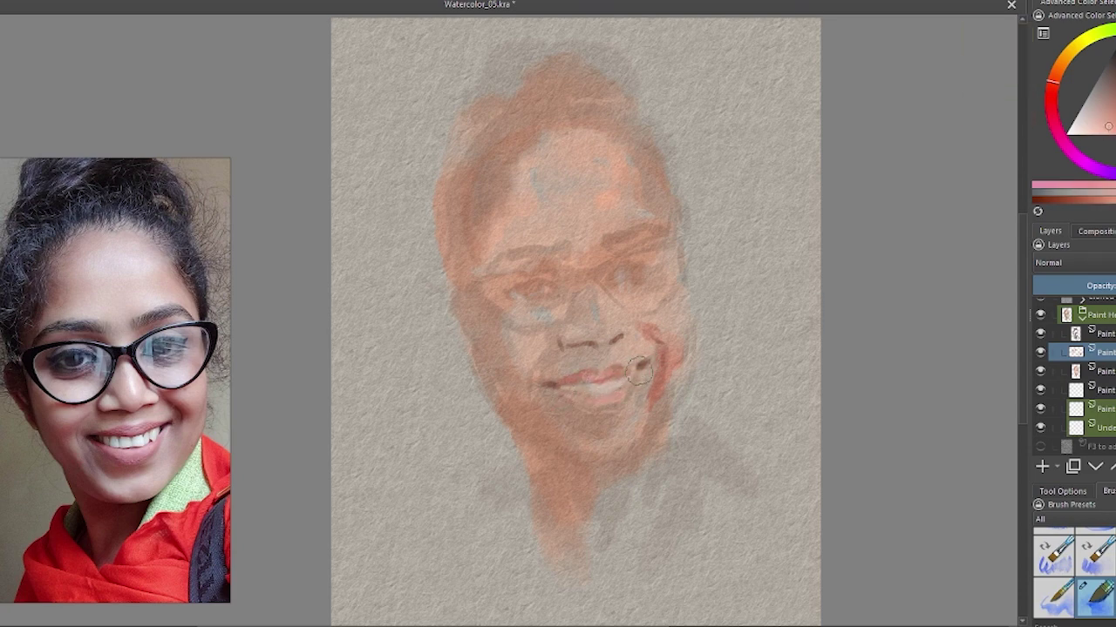
ctrl+click(565, 364)
drag(548, 403, 621, 415)
mouse_move(528, 455)
mouse_down()
mouse_move(567, 475)
mouse_move(645, 462)
mouse_move(601, 514)
mouse_up()
drag(610, 475, 592, 557)
Paint a bright pink-red top across the shoulders and a red stroke on the left ear
ctrl+click(667, 366)
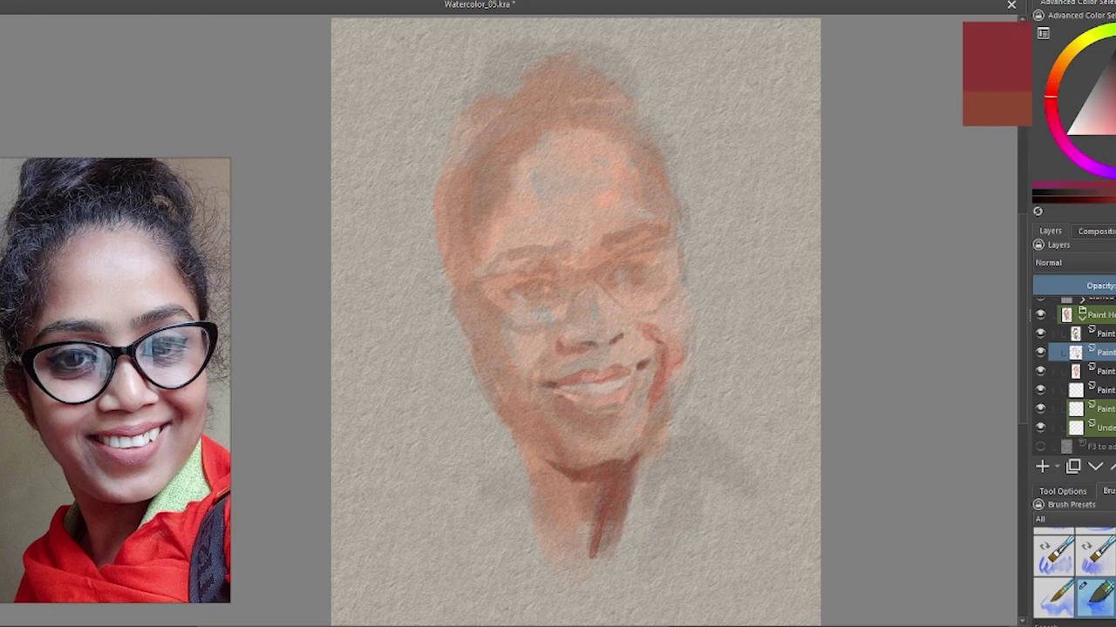
mouse_move(719, 402)
mouse_down()
mouse_move(680, 497)
mouse_move(549, 593)
mouse_up()
mouse_move(557, 540)
mouse_down()
mouse_move(483, 557)
mouse_move(445, 597)
mouse_up()
drag(693, 523, 679, 601)
drag(444, 287, 464, 349)
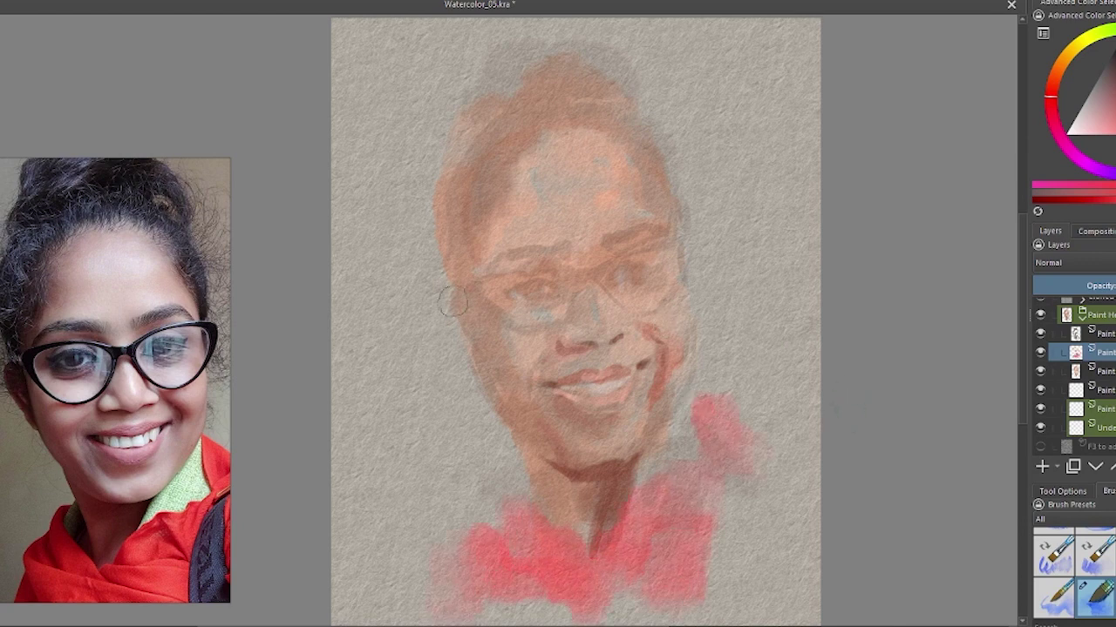
Soften the left cheek with lighter pink and start dark brown hair on the left side
click(1088, 94)
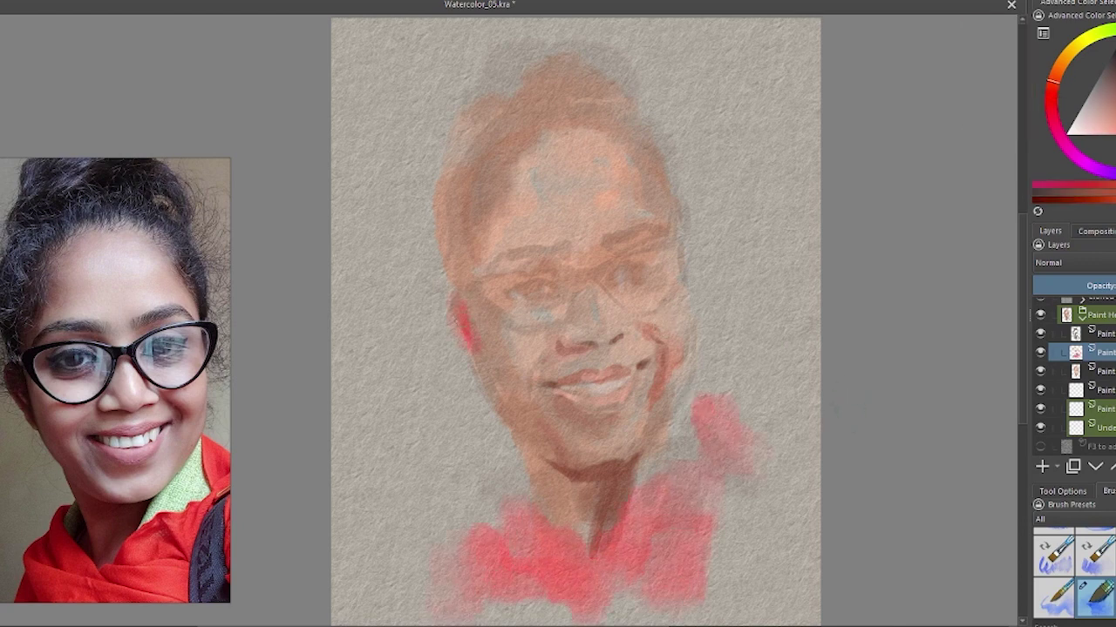
ctrl+click(471, 357)
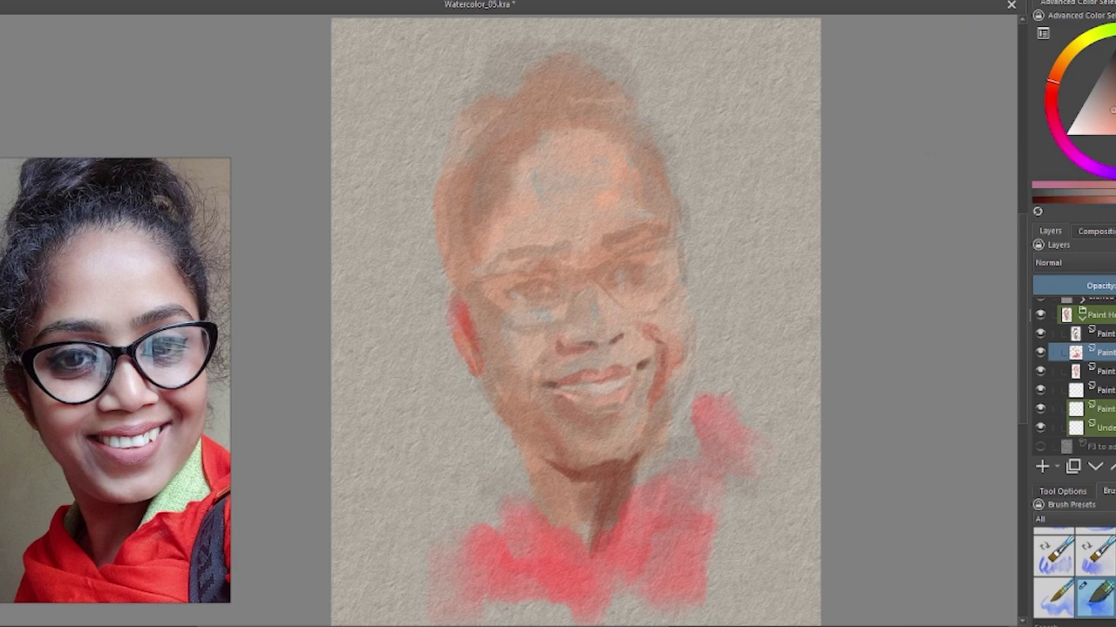
drag(466, 309, 454, 349)
drag(458, 303, 471, 332)
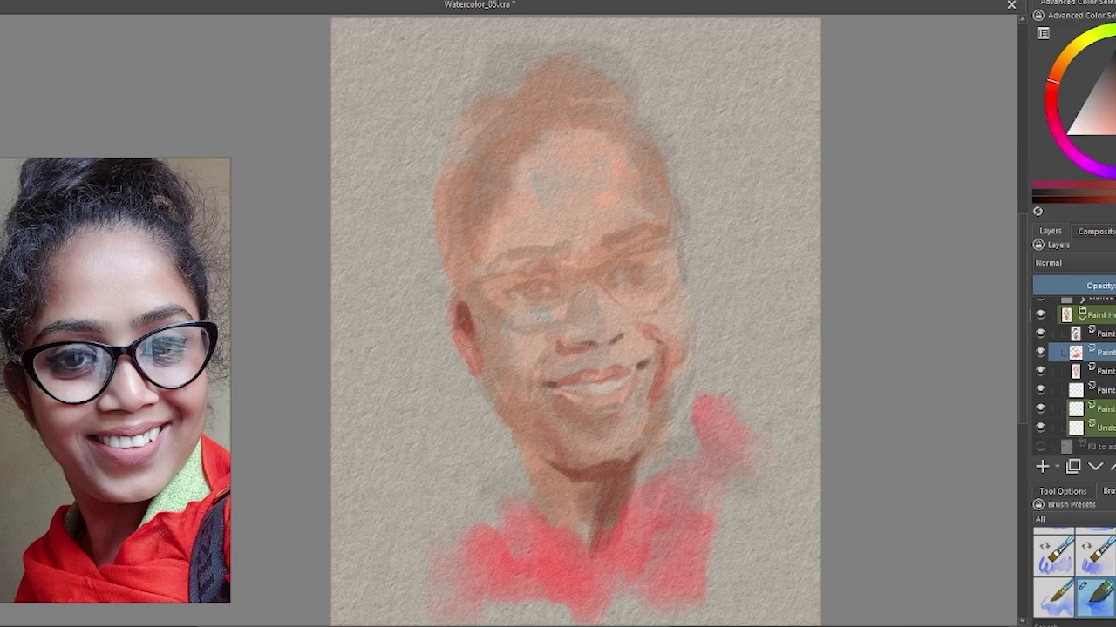
key(k)
key(k)
key(k)
mouse_move(453, 261)
mouse_down()
mouse_move(460, 181)
mouse_move(461, 294)
mouse_up()
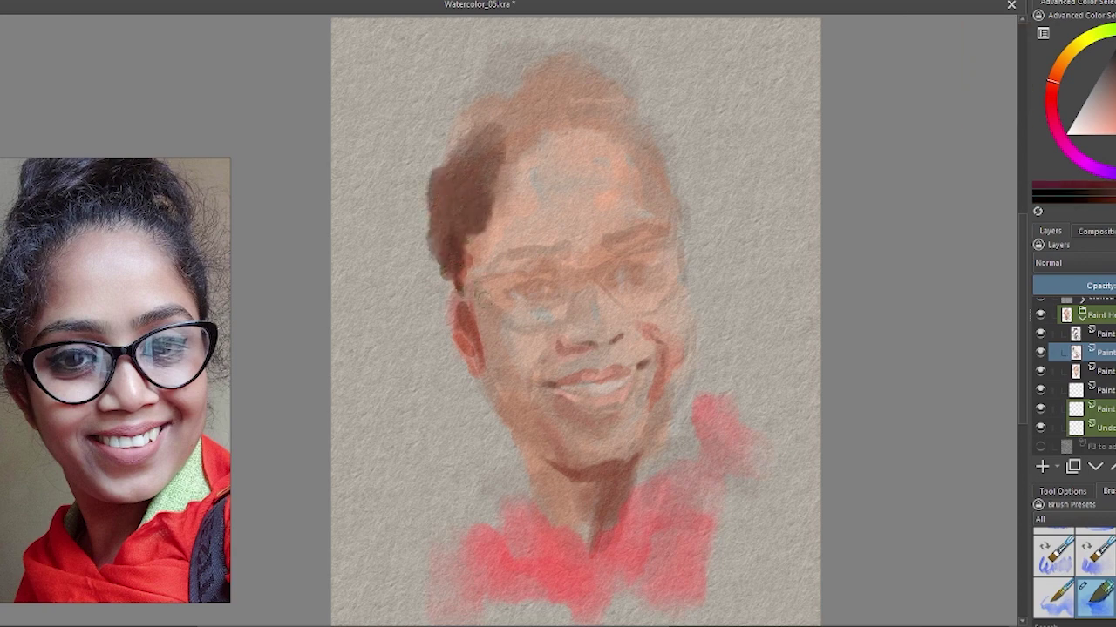
On a new layer, paint the left and right glasses frames and nose bridge
click(1043, 465)
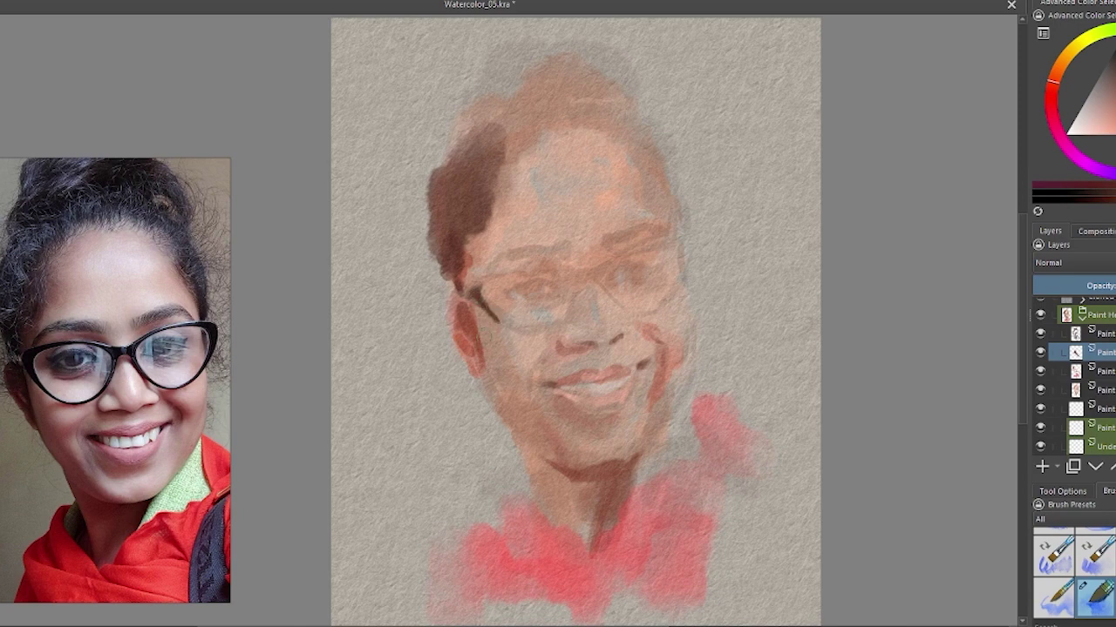
drag(479, 294, 558, 276)
drag(473, 294, 577, 274)
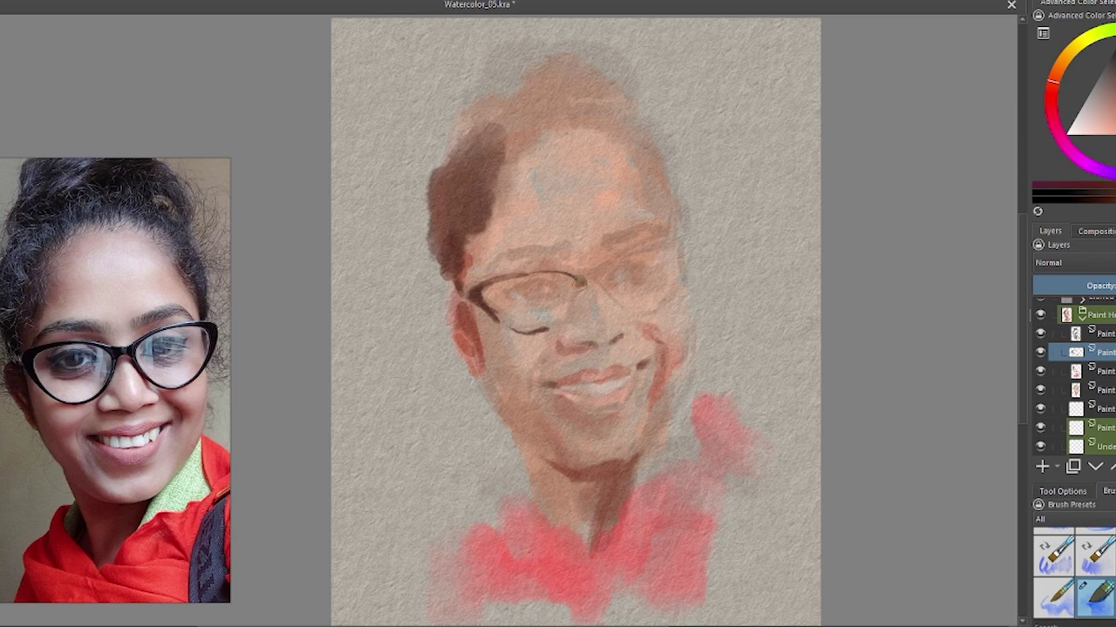
drag(580, 284, 557, 321)
mouse_move(641, 262)
mouse_down()
mouse_move(685, 254)
mouse_move(655, 312)
mouse_up()
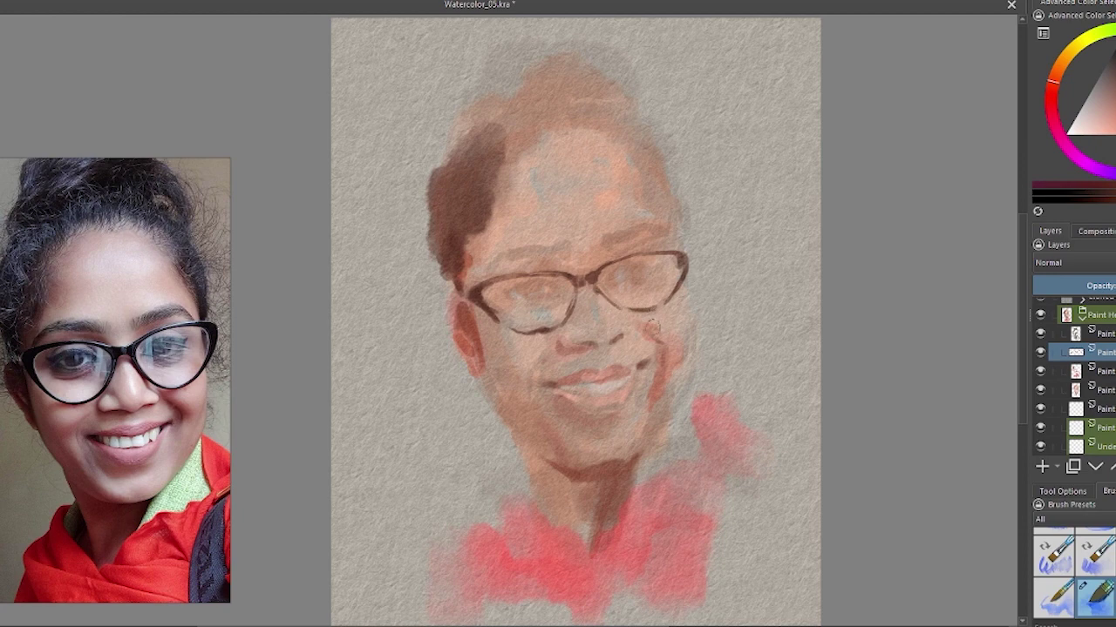
Darken the brow above the left lens and dab dark colour onto the right iris
ctrl+click(621, 324)
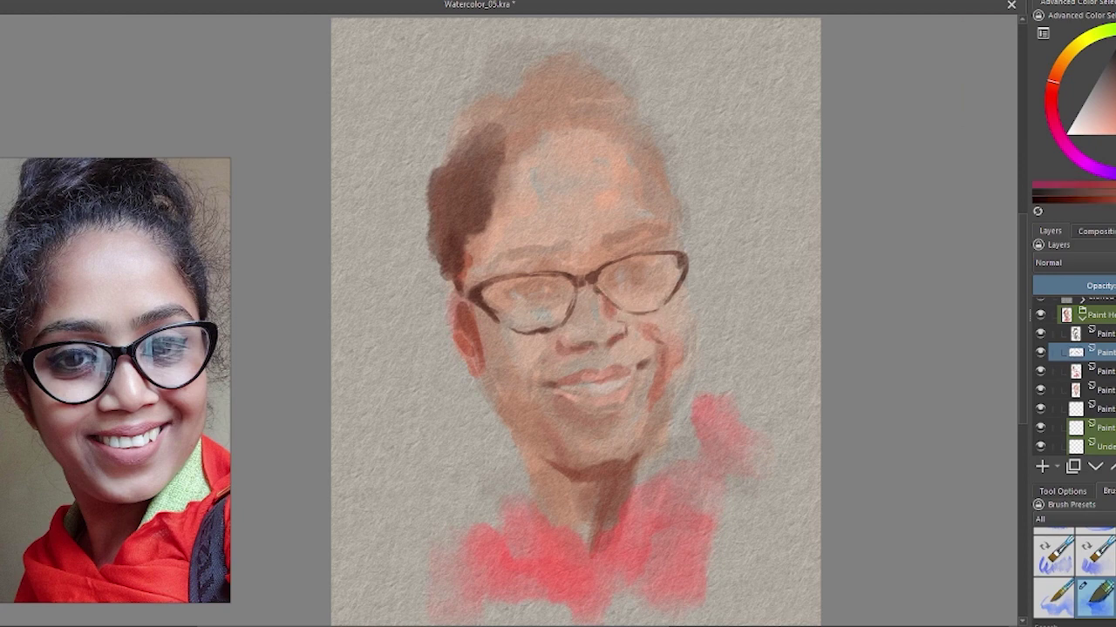
drag(540, 264, 559, 261)
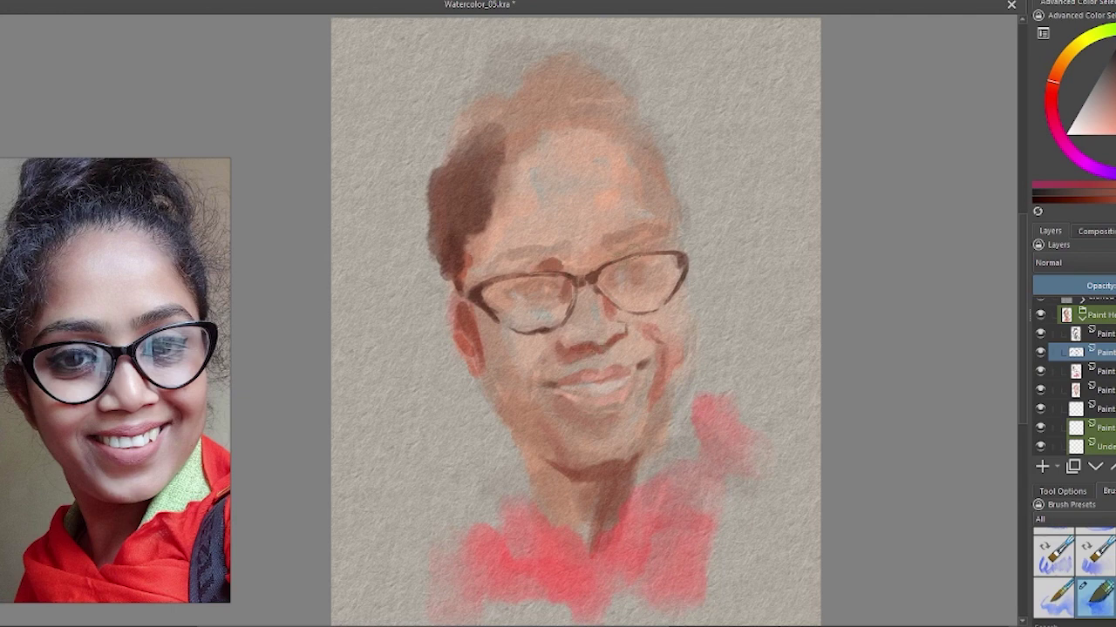
ctrl+click(650, 255)
drag(633, 271, 647, 275)
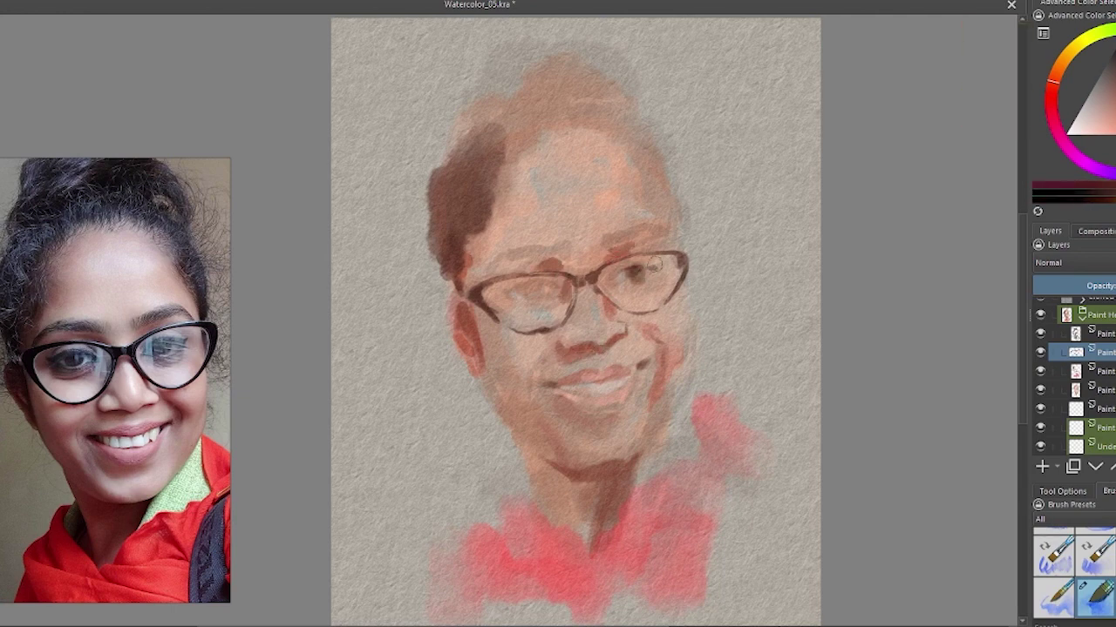
Paint blue-grey reflections across both glasses lenses
ctrl+click(993, 74)
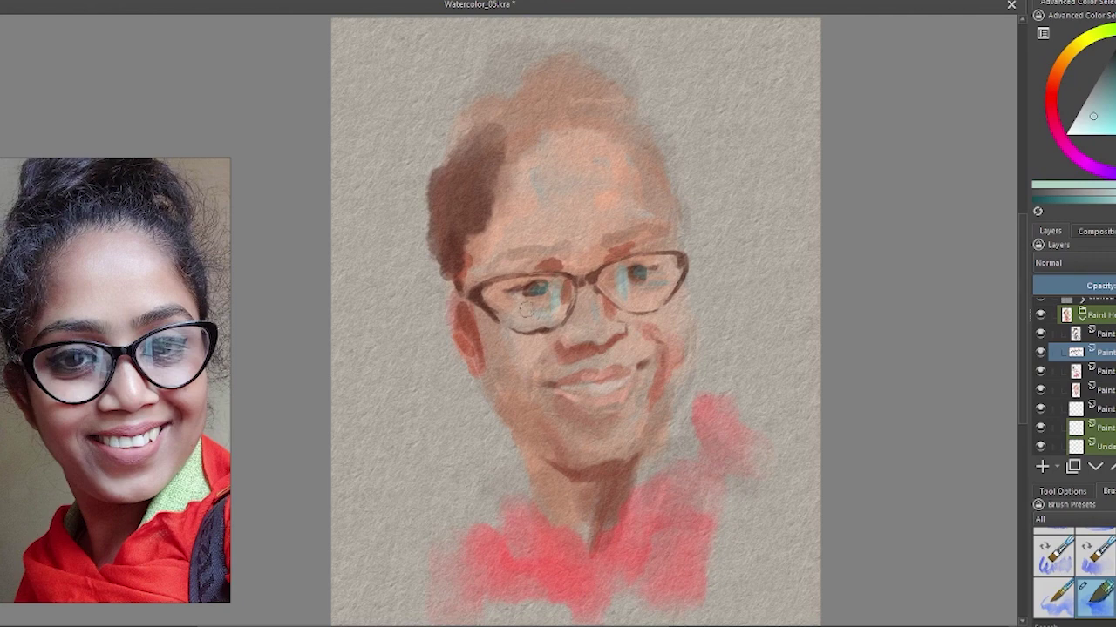
ctrl+click(636, 406)
drag(623, 262, 663, 279)
drag(488, 305, 575, 305)
drag(600, 261, 632, 272)
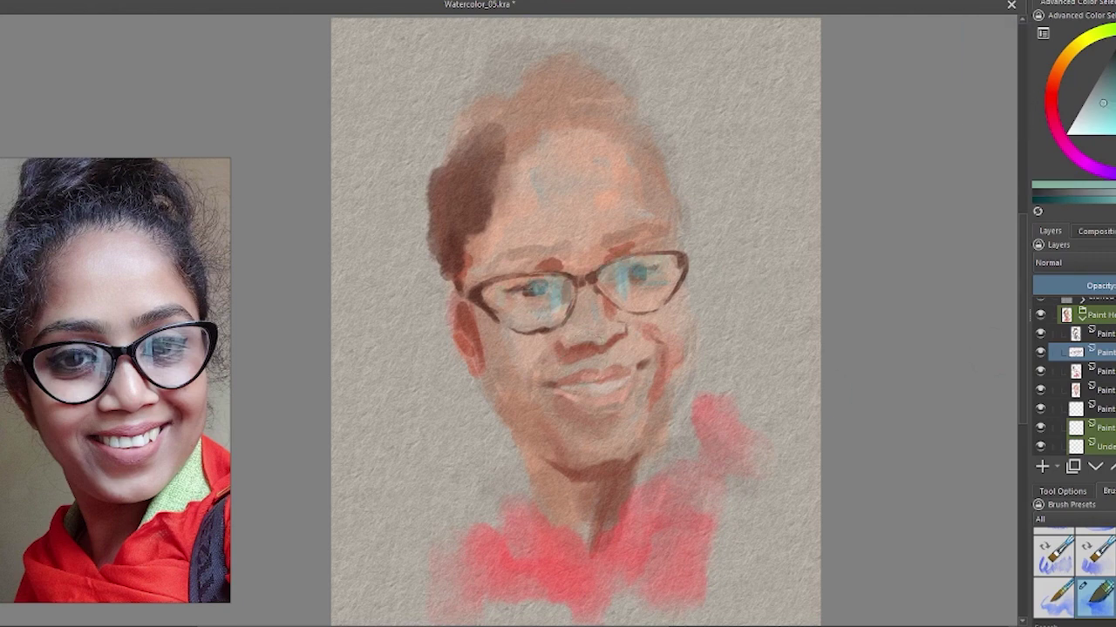
Pick a pale pink skin colour and hide the skin-tone layer
click(1088, 130)
click(1040, 390)
click(1081, 408)
click(1040, 390)
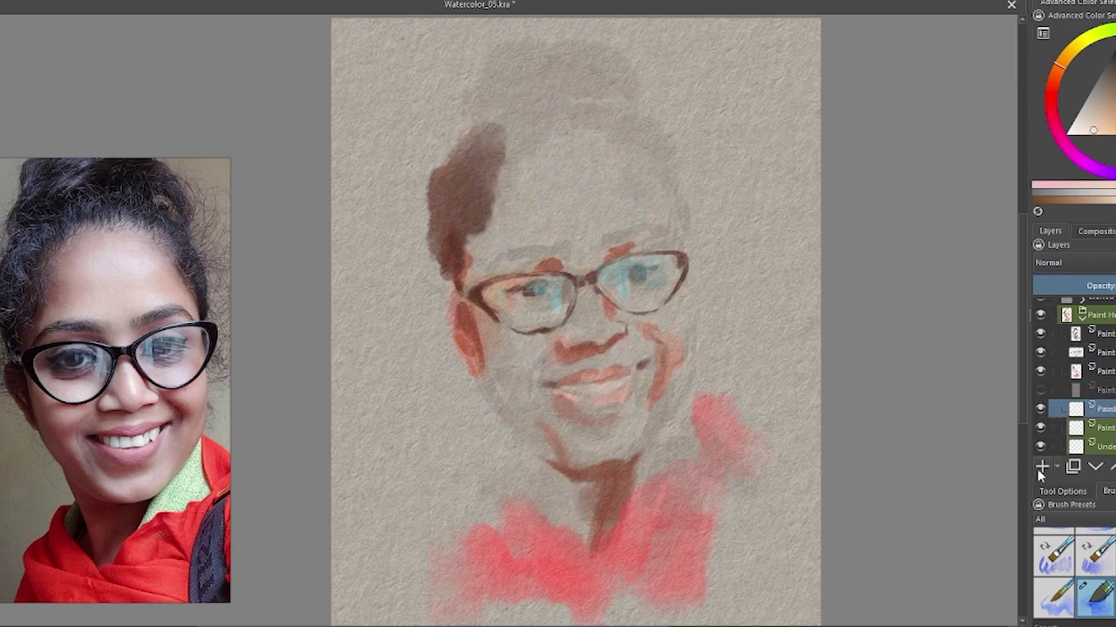
Brush a light skin-tone wash over the forehead, under the glasses, cheeks, nose, jaw and chin
click(1086, 131)
mouse_move(553, 169)
mouse_down()
mouse_move(572, 217)
mouse_move(566, 178)
mouse_up()
mouse_move(575, 225)
mouse_down()
mouse_move(523, 244)
mouse_move(576, 257)
mouse_move(627, 293)
mouse_up()
mouse_move(531, 305)
mouse_down()
mouse_move(600, 378)
mouse_move(522, 366)
mouse_up()
drag(579, 300, 610, 331)
drag(480, 239, 545, 271)
drag(501, 318, 532, 353)
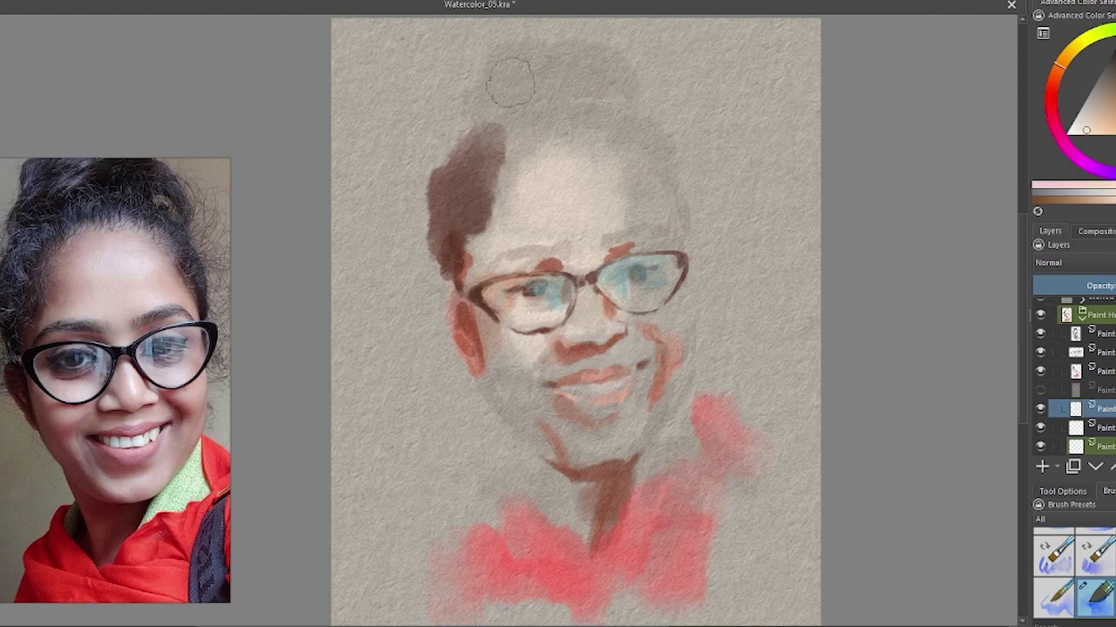
drag(636, 340, 584, 410)
mouse_move(523, 370)
mouse_down()
mouse_move(575, 425)
mouse_move(610, 409)
mouse_up()
drag(540, 440, 582, 462)
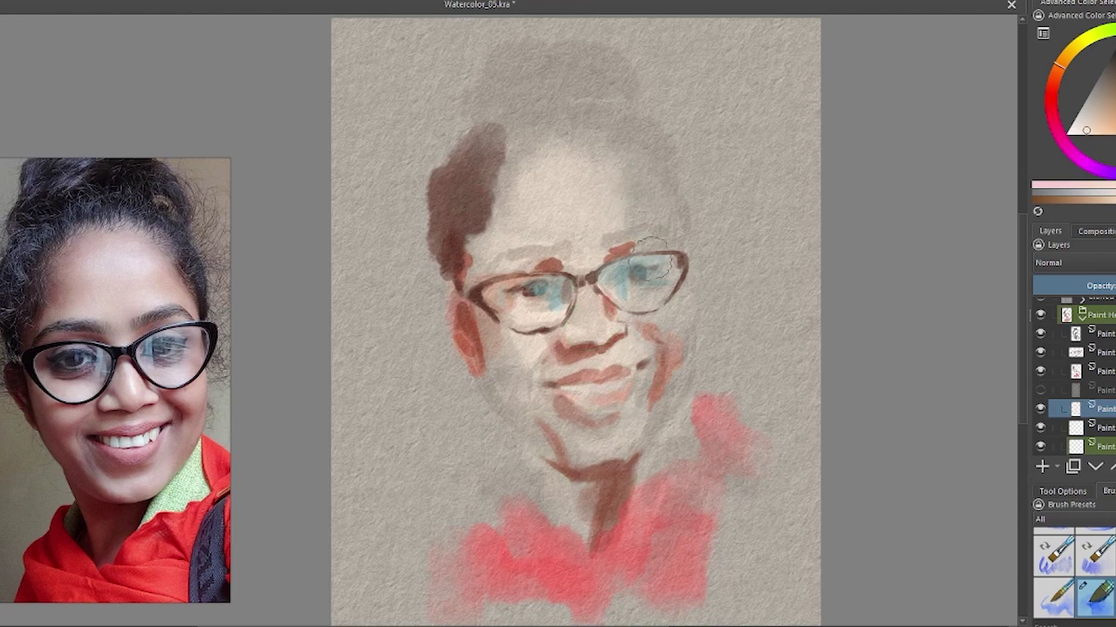
Make the skin-tone layer visible again and select the layer above
click(1040, 389)
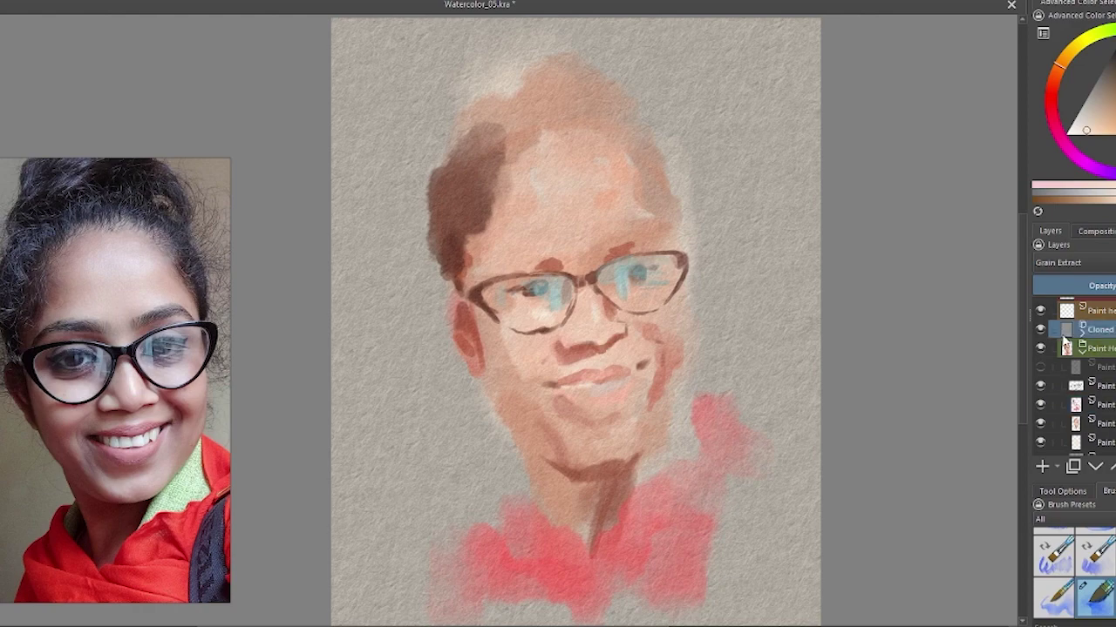
click(1100, 389)
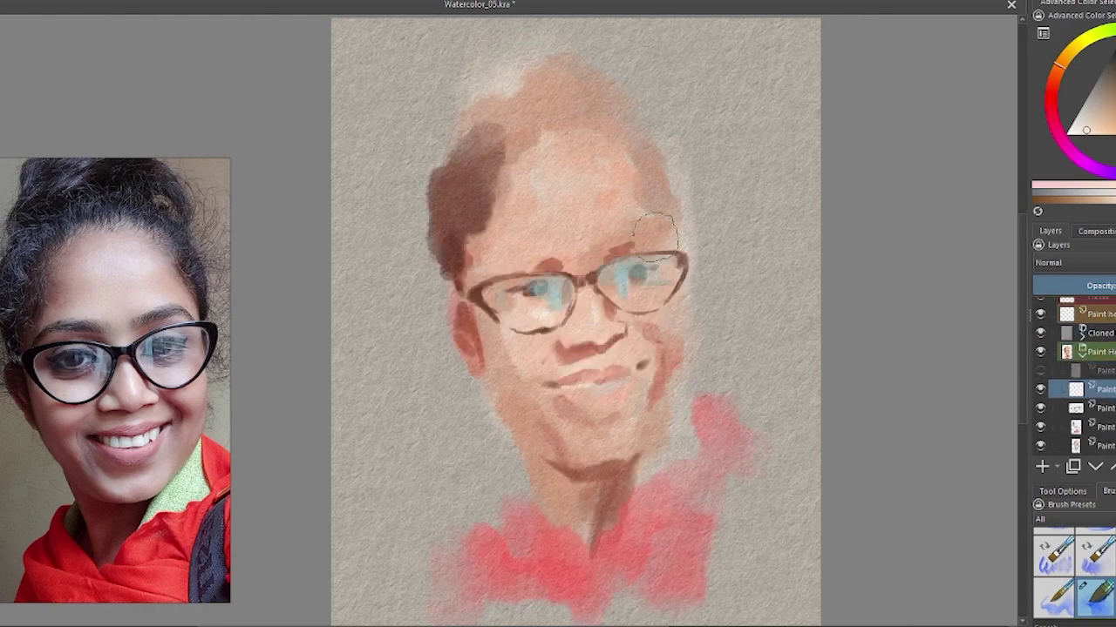
scroll(386, 298, up, 1)
Hide the glasses layer, select the face layer, and add a light pink stroke on the lips
ctrl+click(348, 216)
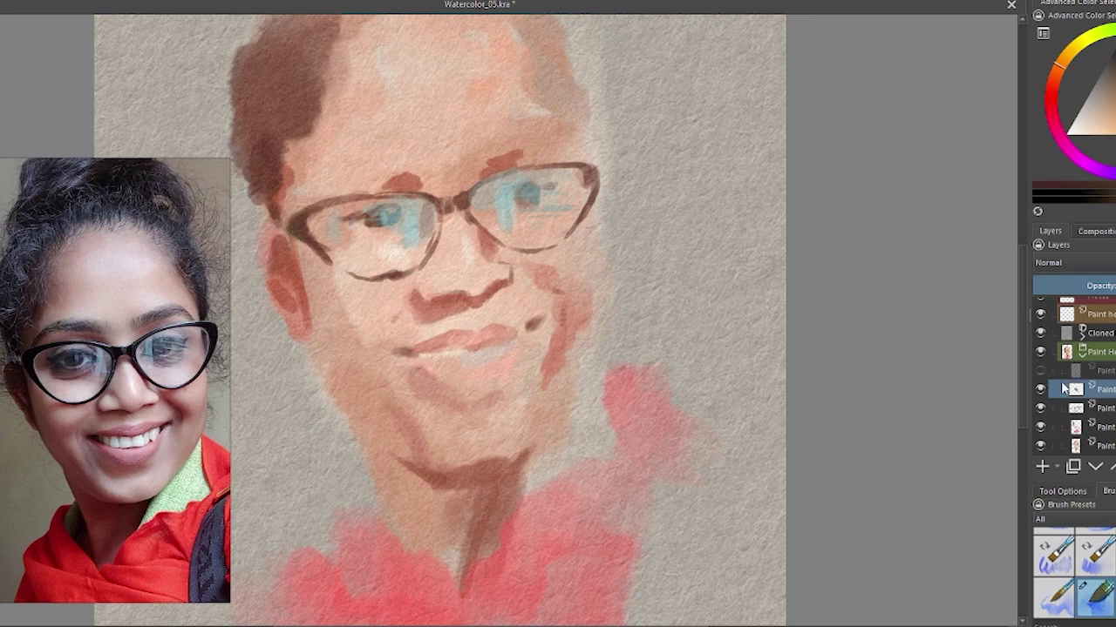
click(1039, 388)
click(1081, 431)
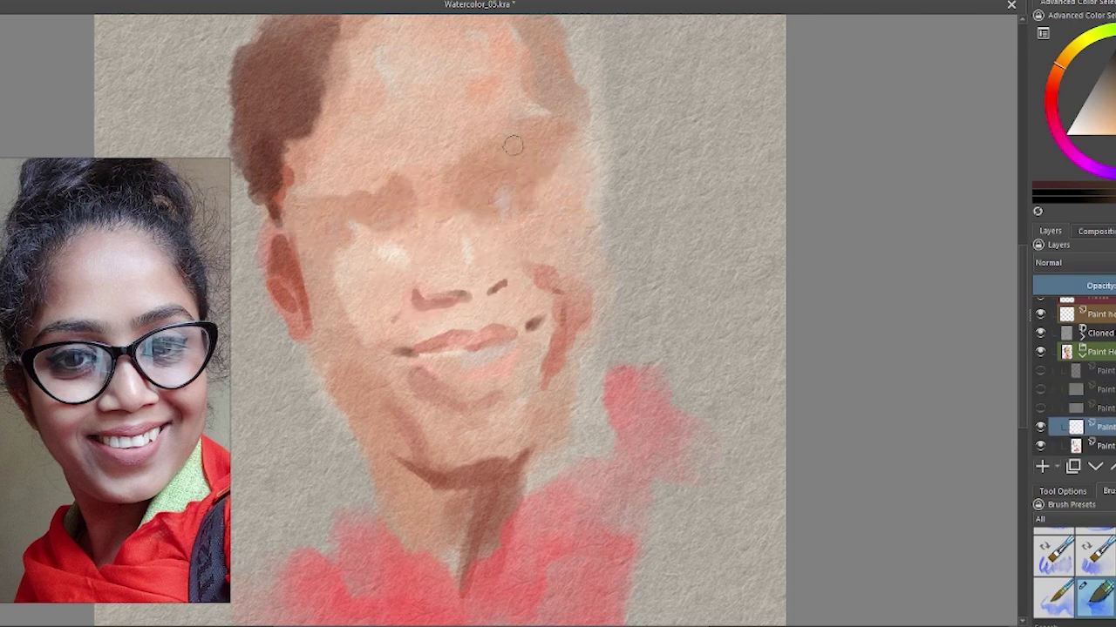
ctrl+click(538, 323)
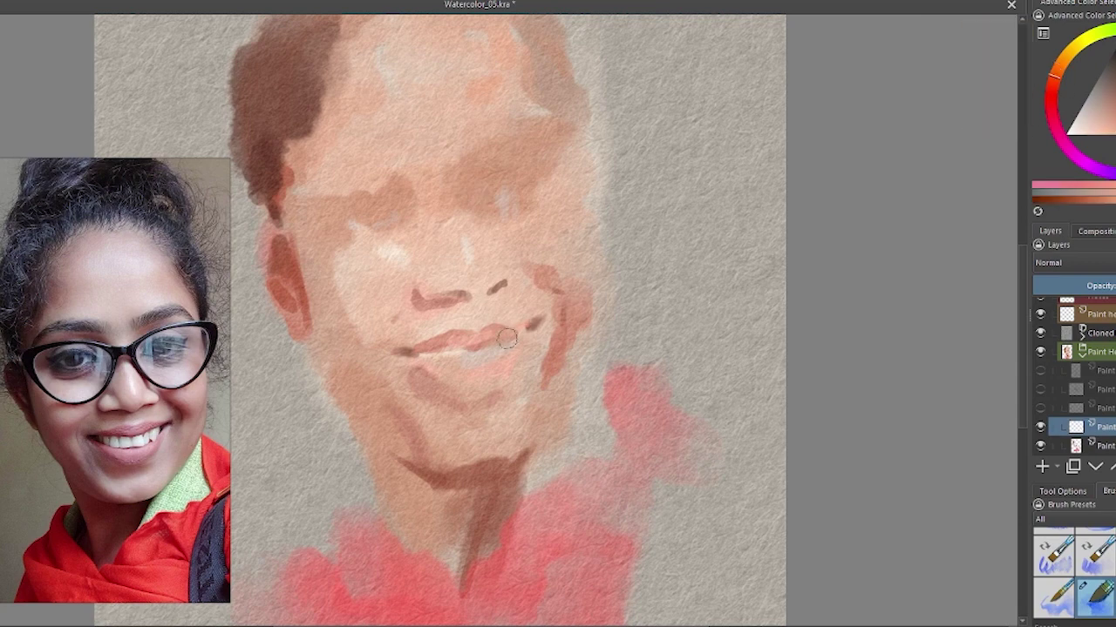
drag(436, 342, 483, 338)
Define the lower lip with a dark reddish-brown line and sample deeper lip pinks
ctrl+click(403, 362)
drag(408, 360, 457, 380)
ctrl+click(464, 370)
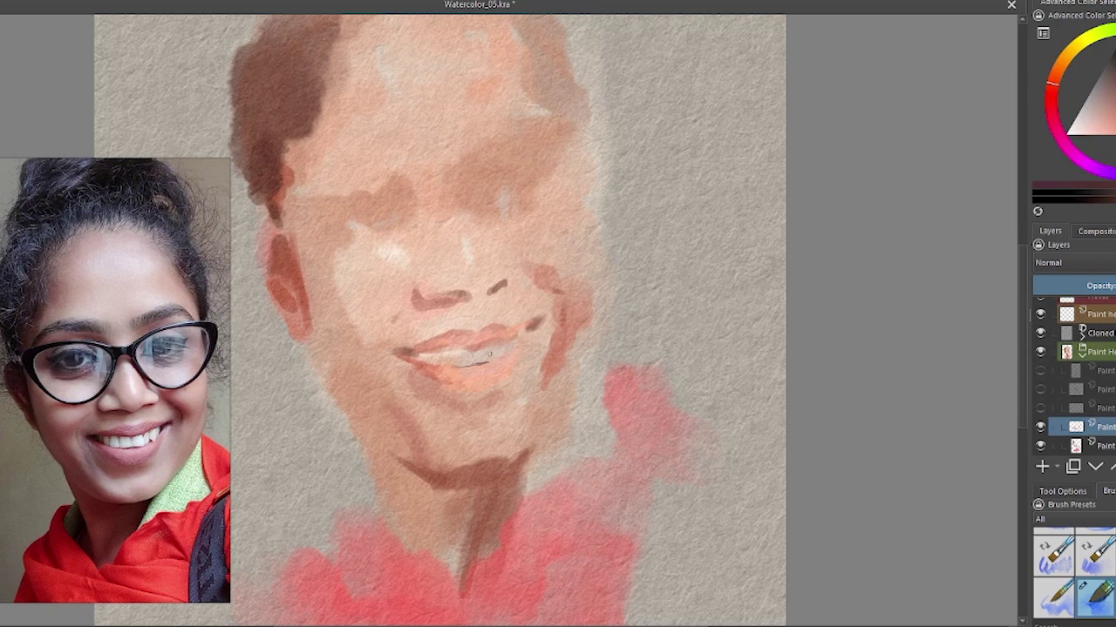
ctrl+click(455, 353)
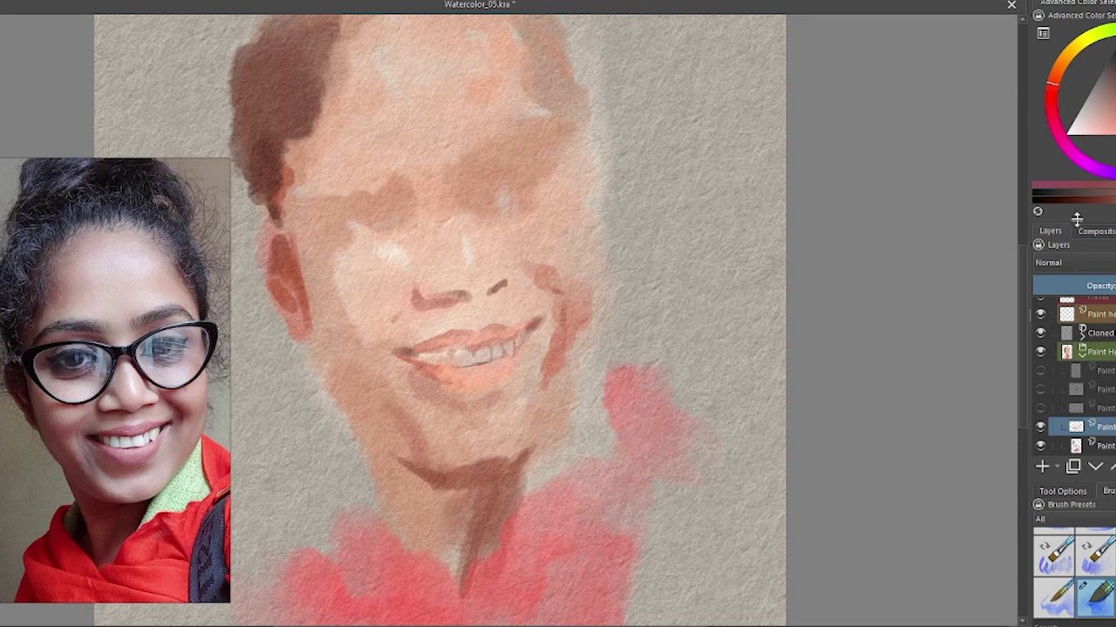
ctrl+click(573, 29)
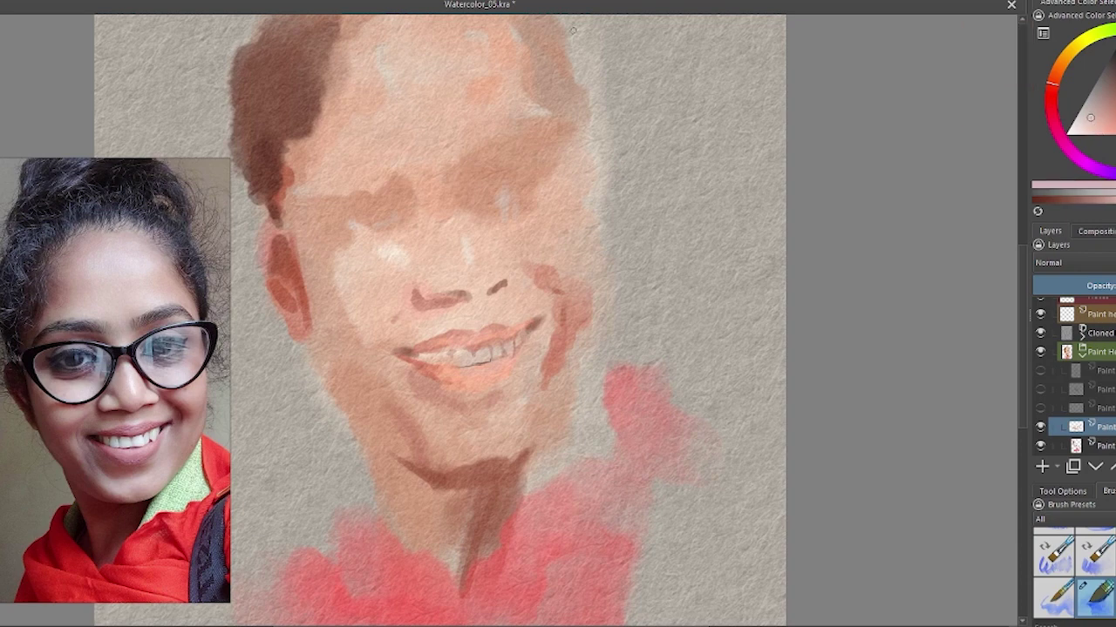
ctrl+click(503, 335)
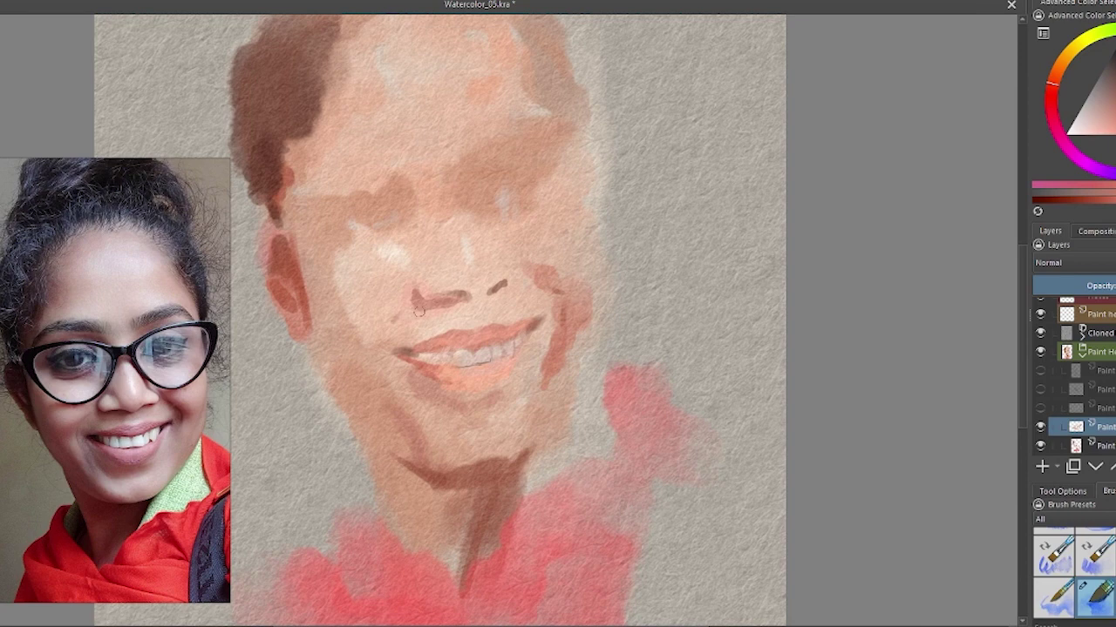
Shade the cheeks, nose sides, chin, jaw and left mouth corner with pink-brown tones
drag(377, 337, 338, 352)
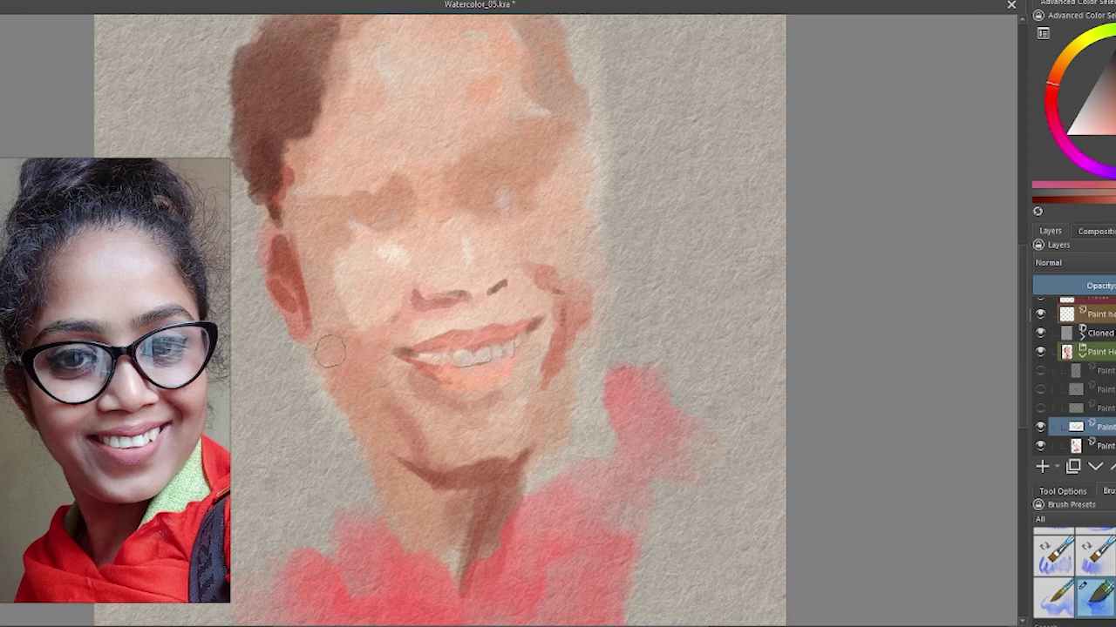
drag(441, 256, 411, 263)
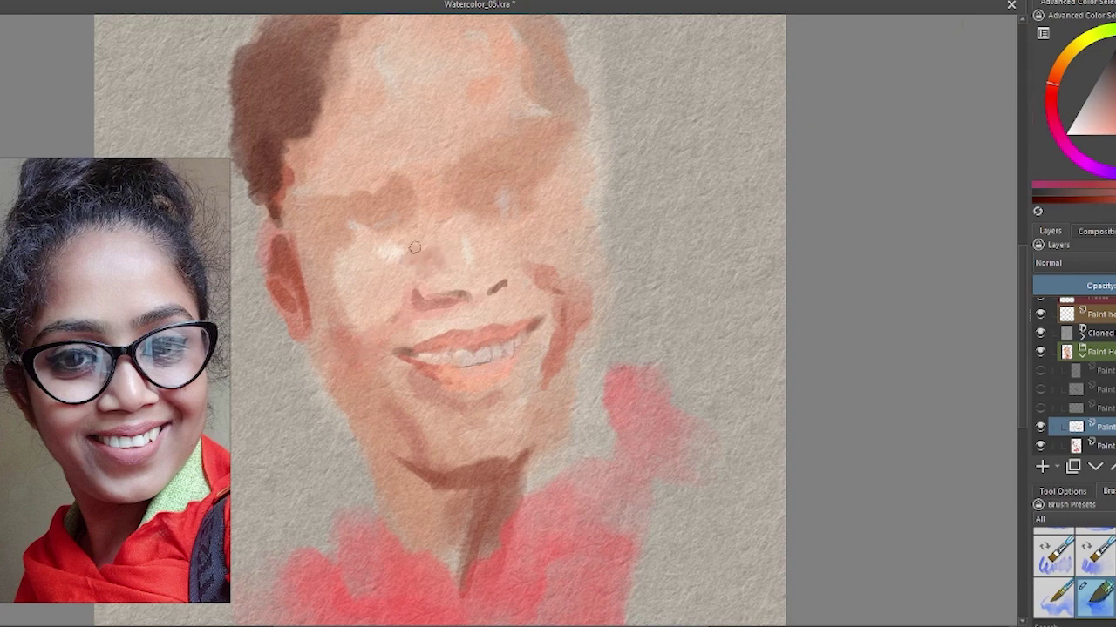
mouse_move(471, 408)
mouse_down()
mouse_move(488, 457)
mouse_move(383, 446)
mouse_move(419, 506)
mouse_up()
drag(384, 435, 419, 454)
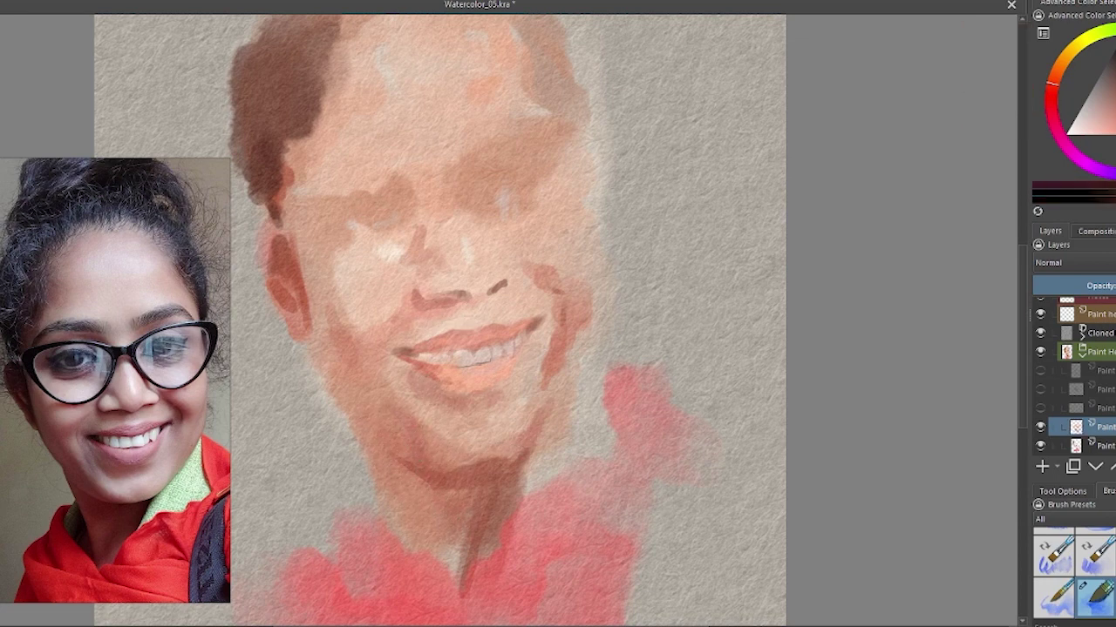
mouse_move(410, 348)
mouse_down()
mouse_move(444, 351)
mouse_move(417, 355)
mouse_up()
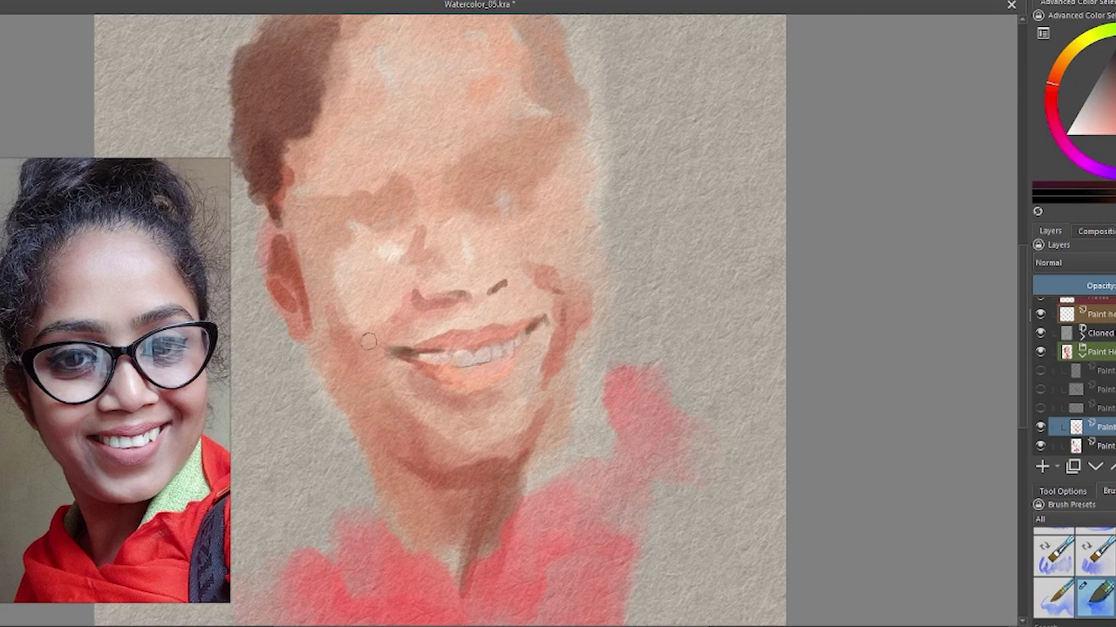
ctrl+click(563, 305)
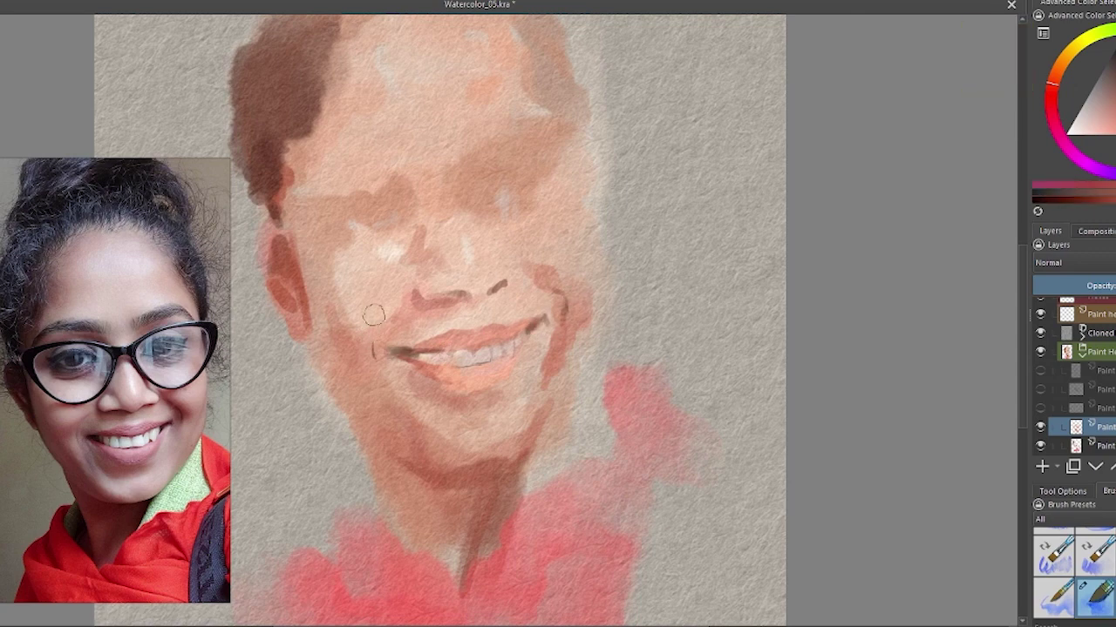
mouse_move(486, 225)
mouse_down()
mouse_move(501, 261)
mouse_move(568, 237)
mouse_move(593, 305)
mouse_up()
mouse_move(549, 157)
mouse_down()
mouse_move(584, 244)
mouse_move(571, 384)
mouse_move(541, 342)
mouse_up()
Dab pale teal over the left eye area
ctrl+click(668, 308)
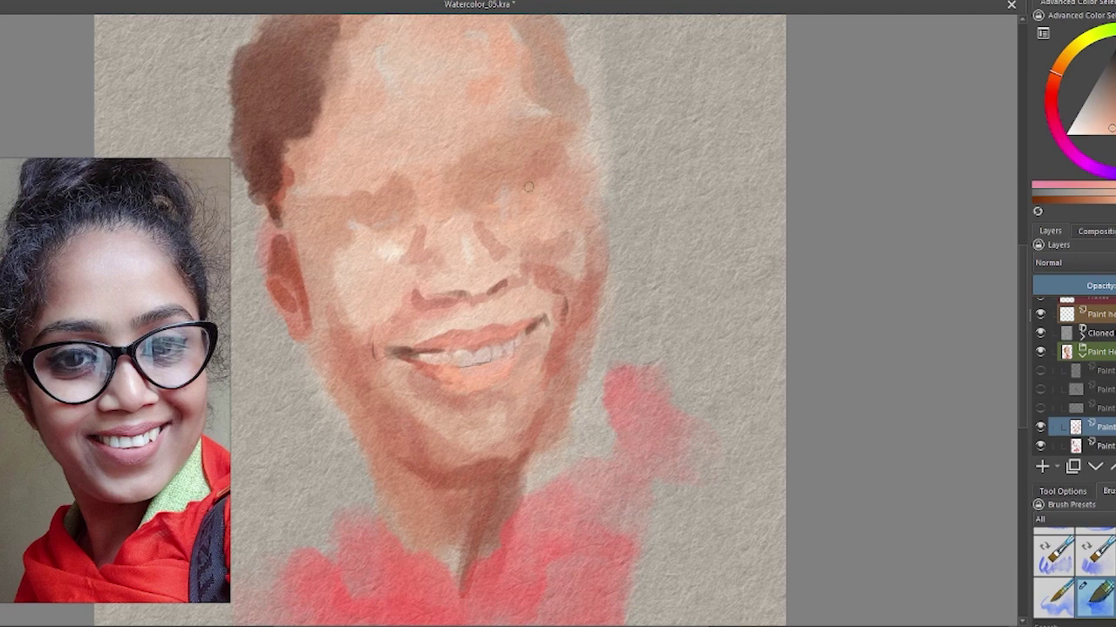
ctrl+click(506, 203)
drag(408, 242, 389, 230)
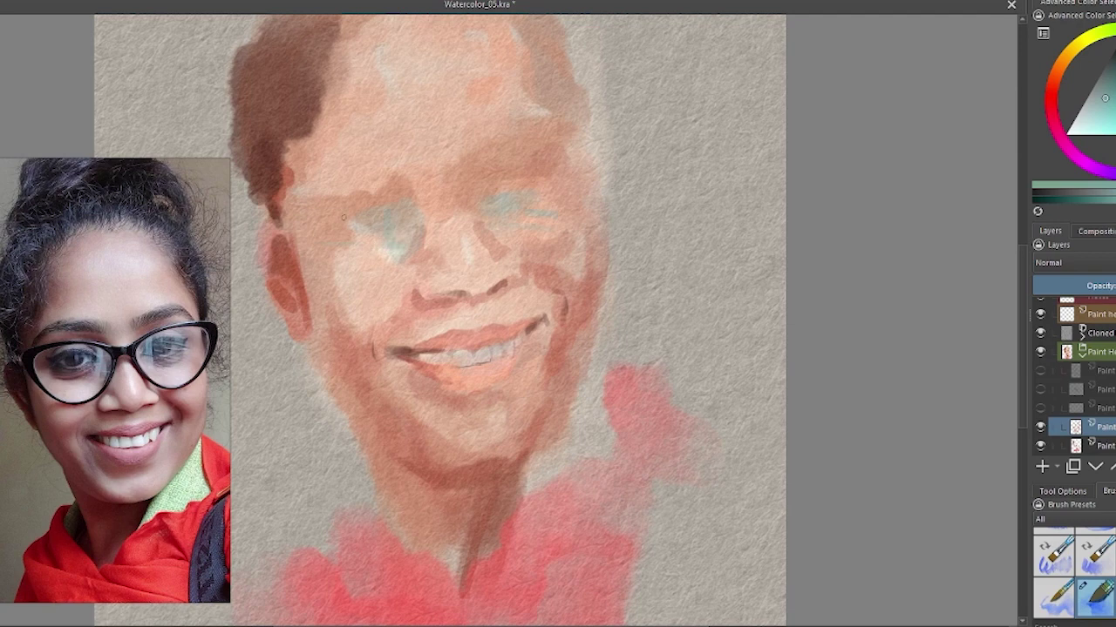
Dab lighter teal in the right eye and draw a dark red-brown contour down the right cheek
ctrl+click(387, 244)
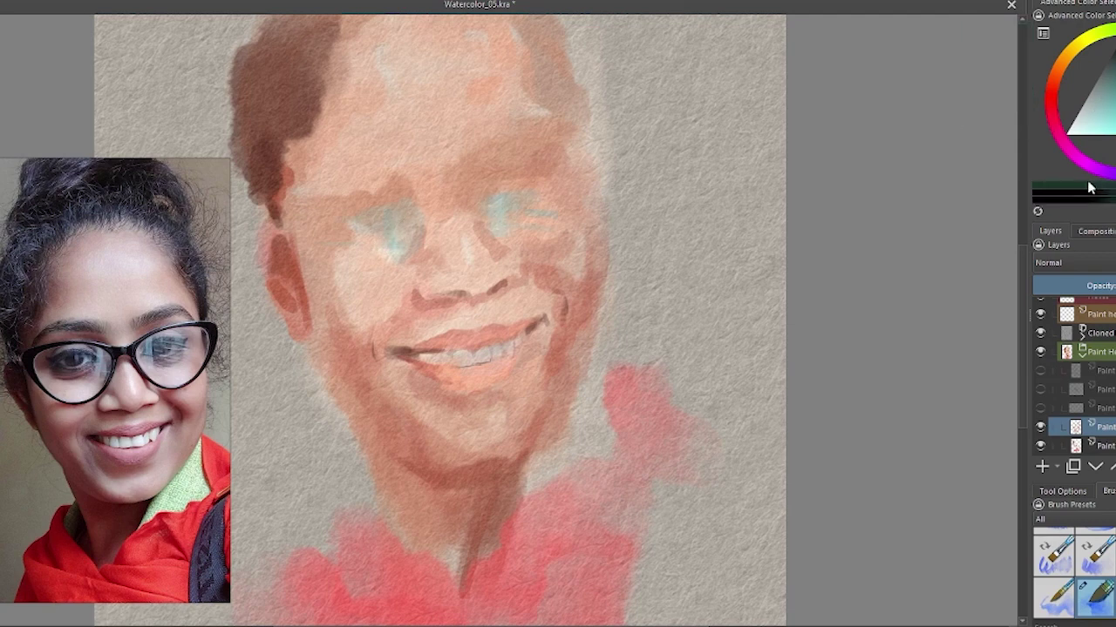
ctrl+click(515, 37)
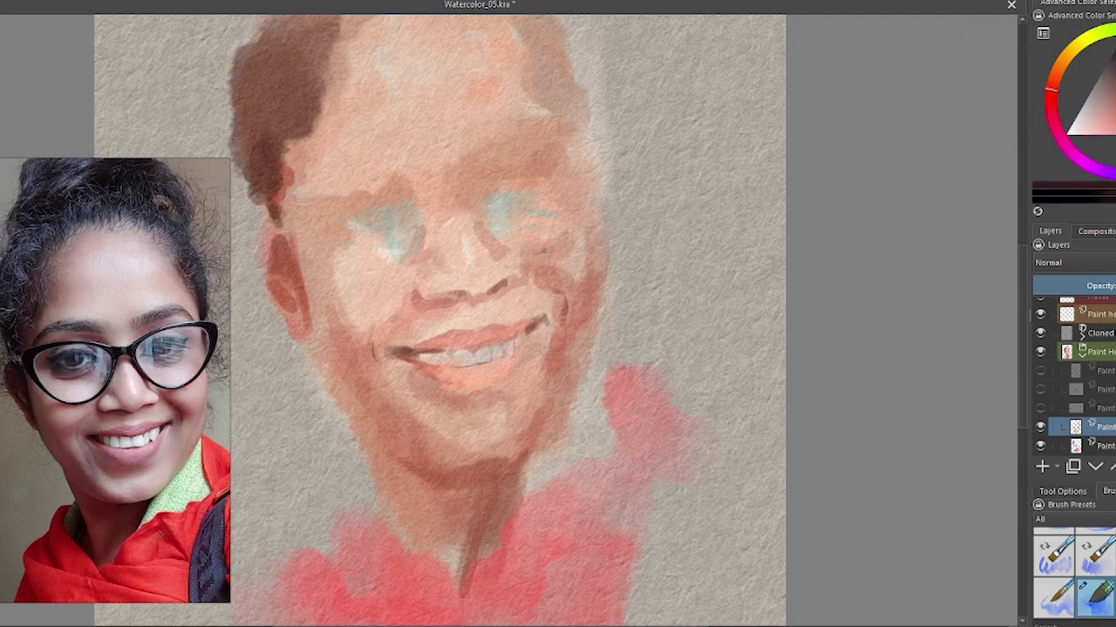
mouse_move(611, 150)
mouse_down()
mouse_move(533, 253)
mouse_move(458, 184)
mouse_move(595, 194)
mouse_up()
Draw thin dark rims around the left lens and across the glasses bridge
drag(486, 176, 421, 201)
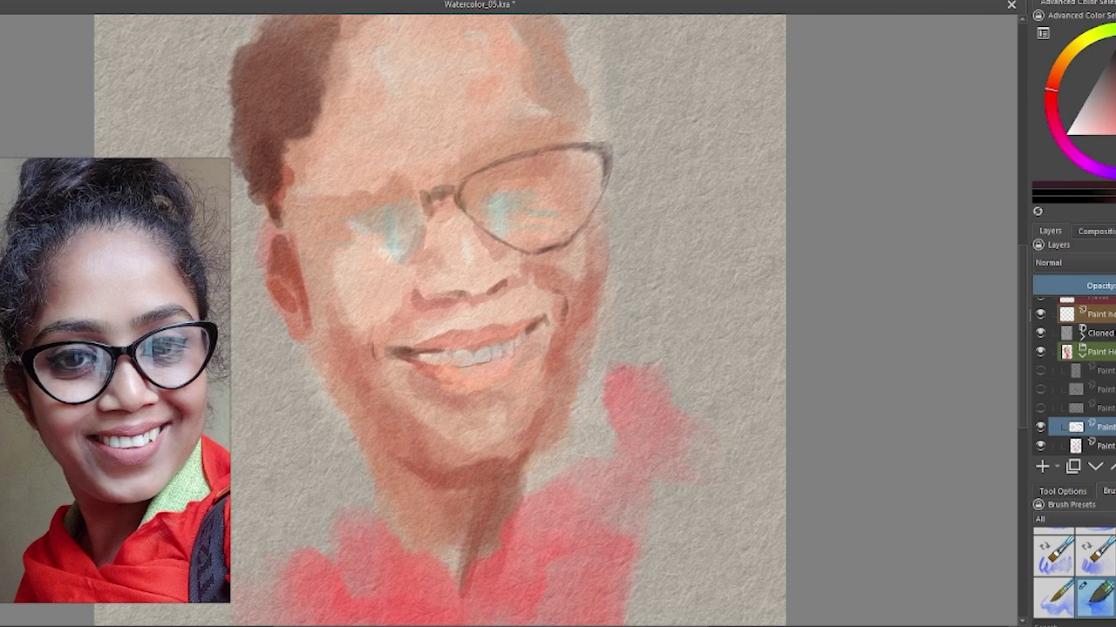
drag(420, 196, 349, 202)
mouse_move(416, 206)
mouse_down()
mouse_move(411, 249)
mouse_move(375, 295)
mouse_up()
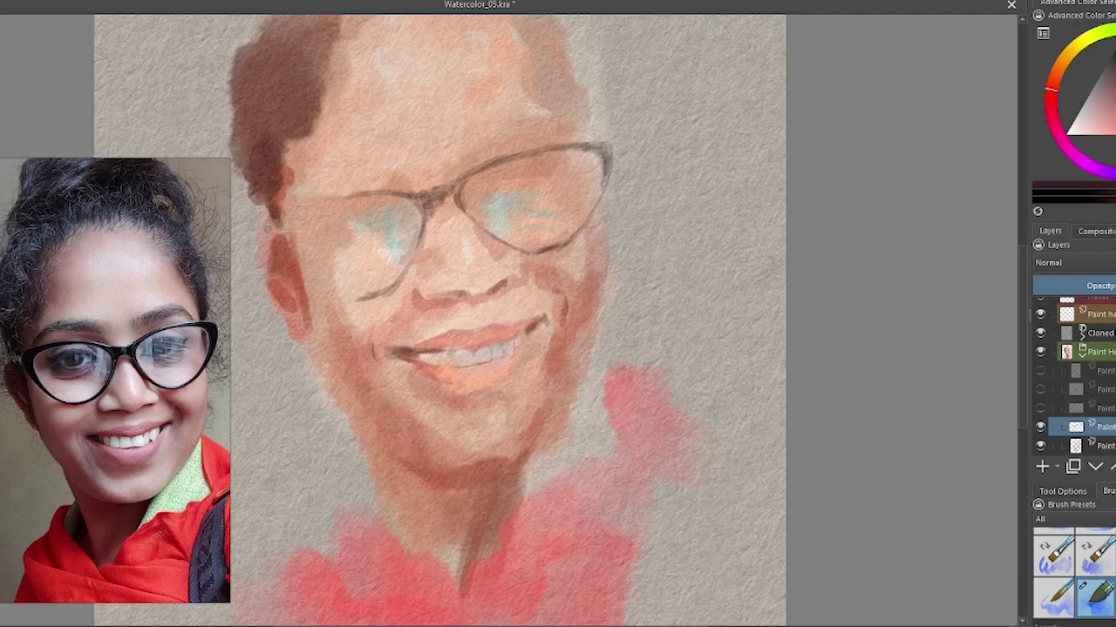
drag(594, 272, 732, 255)
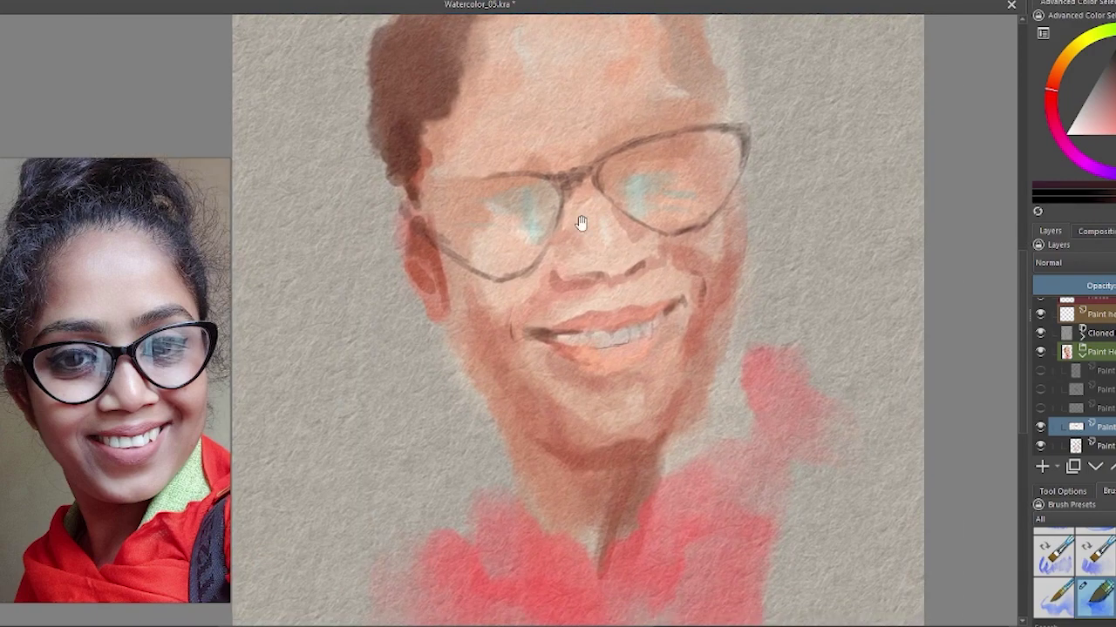
Add reddish washes on the left jaw and cheek and redraw the left lens's upper rim darker
mouse_move(433, 214)
mouse_down()
mouse_move(405, 211)
mouse_move(436, 330)
mouse_move(498, 397)
mouse_up()
ctrl+click(394, 218)
mouse_move(453, 300)
mouse_down()
mouse_move(423, 179)
mouse_move(518, 196)
mouse_up()
ctrl+click(430, 138)
mouse_move(406, 216)
mouse_down()
mouse_move(475, 184)
mouse_move(566, 186)
mouse_move(554, 249)
mouse_move(510, 277)
mouse_move(435, 246)
mouse_move(478, 277)
mouse_up()
Paint the left eye inside its lens with a pinkish shadow beneath it
mouse_move(460, 217)
mouse_down()
mouse_move(515, 202)
mouse_move(481, 209)
mouse_move(524, 216)
mouse_move(458, 222)
mouse_move(551, 207)
mouse_move(538, 183)
mouse_up()
drag(467, 197, 446, 212)
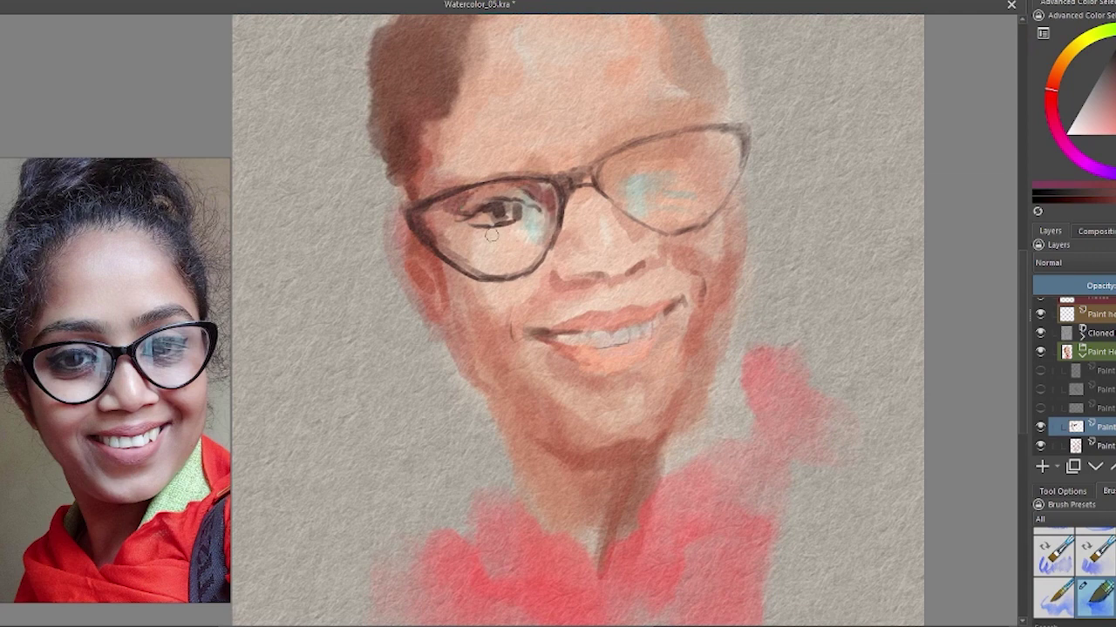
ctrl+click(688, 179)
mouse_move(509, 225)
mouse_down()
mouse_move(540, 223)
mouse_move(479, 242)
mouse_up()
Paint the right eye's near-black pupil and deepened under-eye shadow inside the right lens
ctrl+click(513, 234)
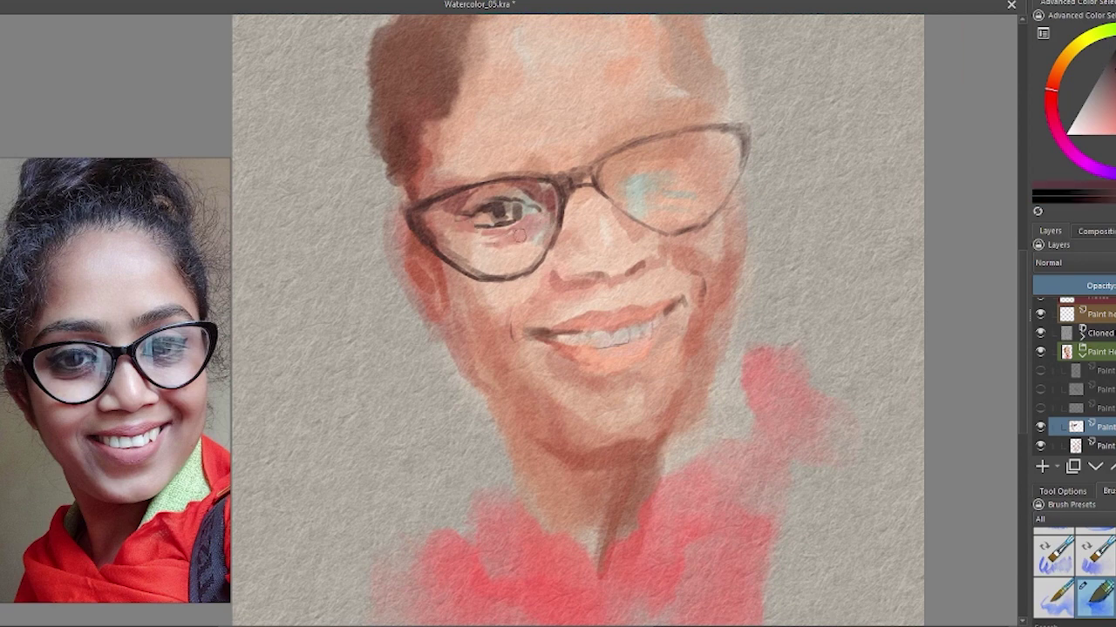
ctrl+click(532, 216)
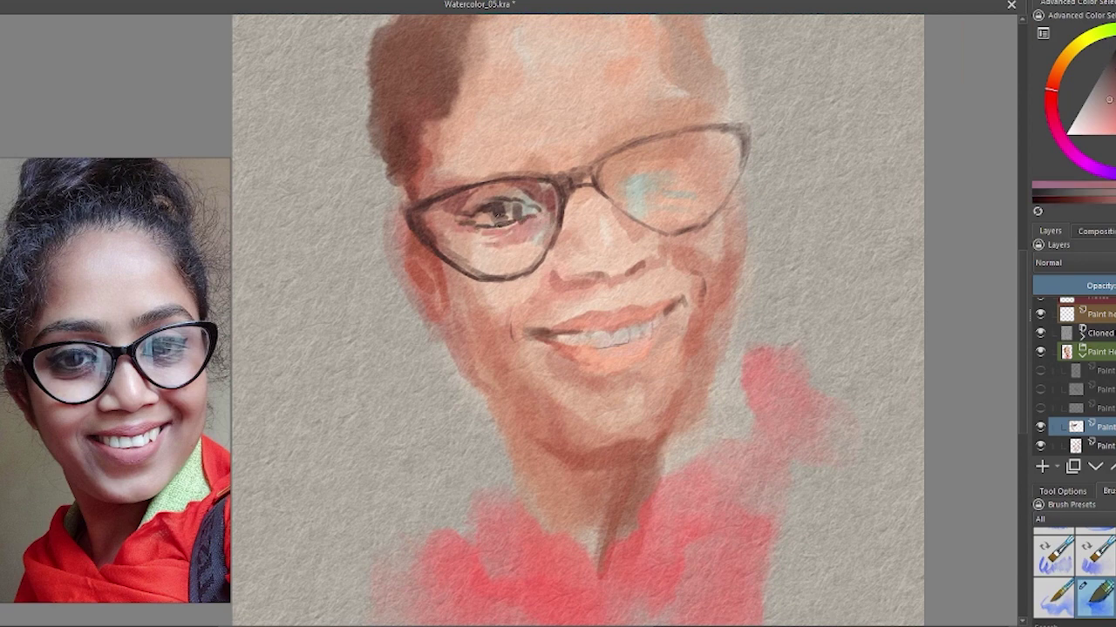
ctrl+click(493, 210)
ctrl+click(488, 214)
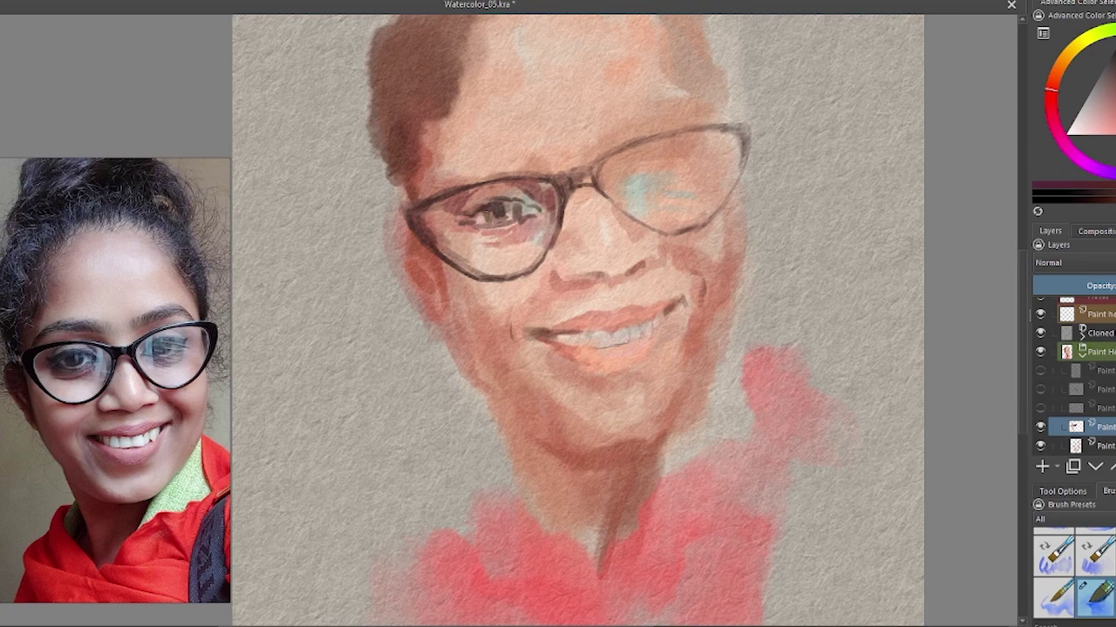
ctrl+click(523, 236)
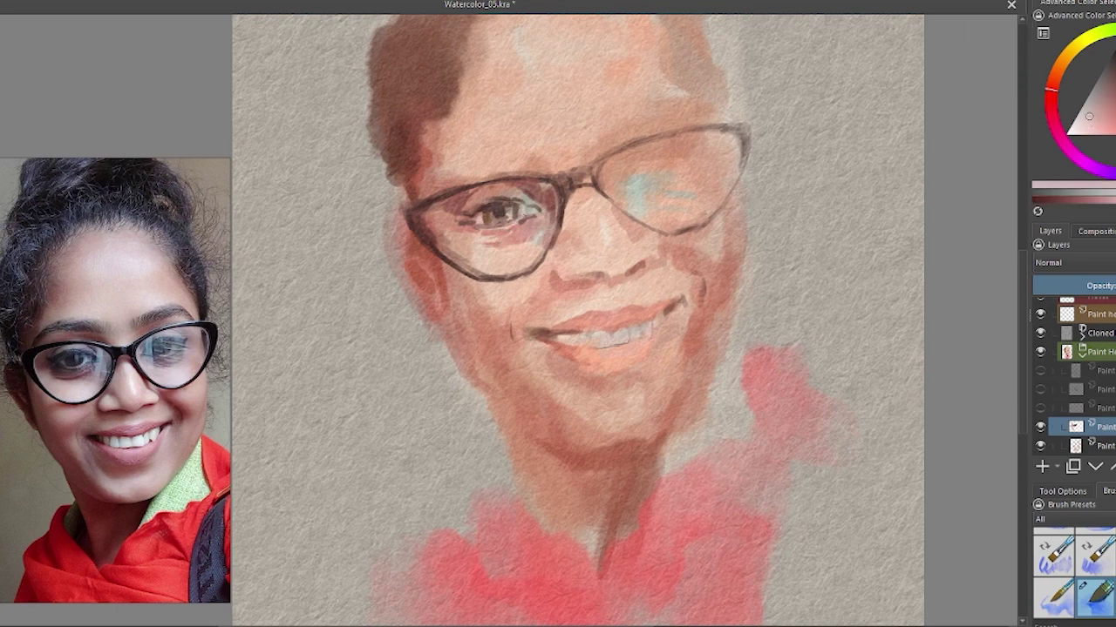
ctrl+click(529, 213)
drag(680, 162, 636, 183)
key(d)
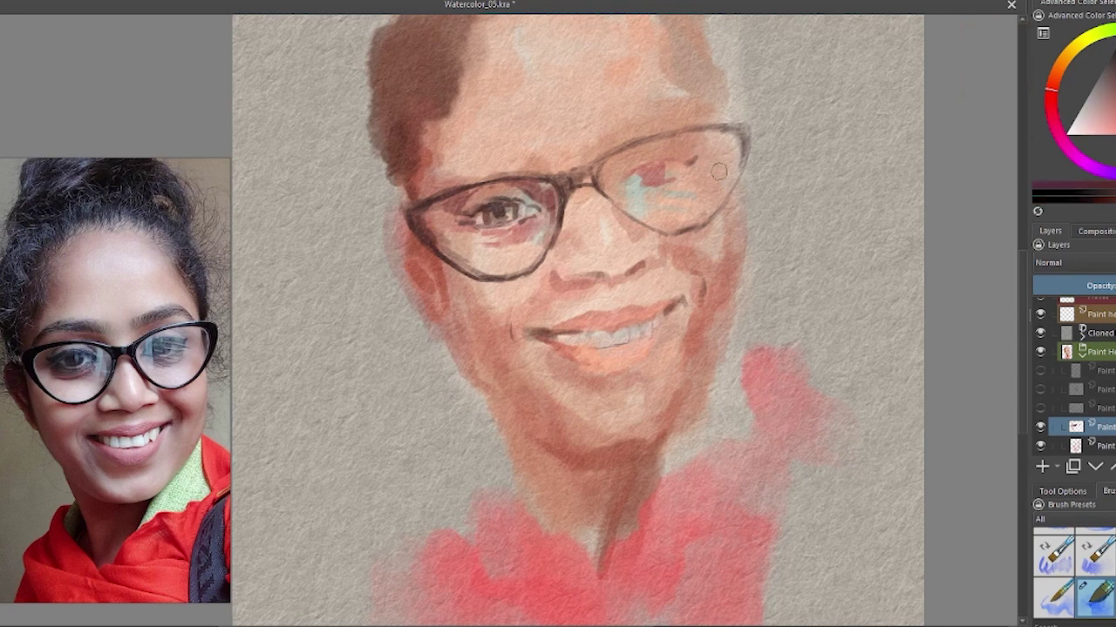
drag(658, 179, 637, 168)
ctrl+click(645, 166)
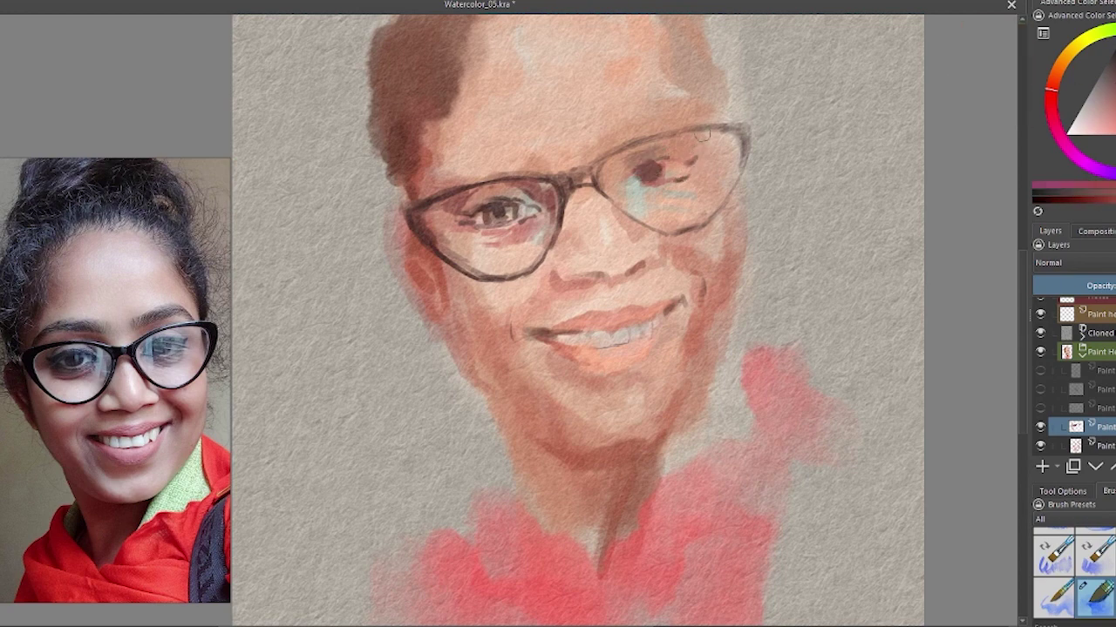
mouse_move(686, 181)
mouse_down()
mouse_move(619, 174)
mouse_move(628, 207)
mouse_move(666, 194)
mouse_move(660, 202)
mouse_move(617, 190)
mouse_up()
Add pale teal reflection streaks across both lenses and zoom out to the whole portrait
ctrl+click(620, 185)
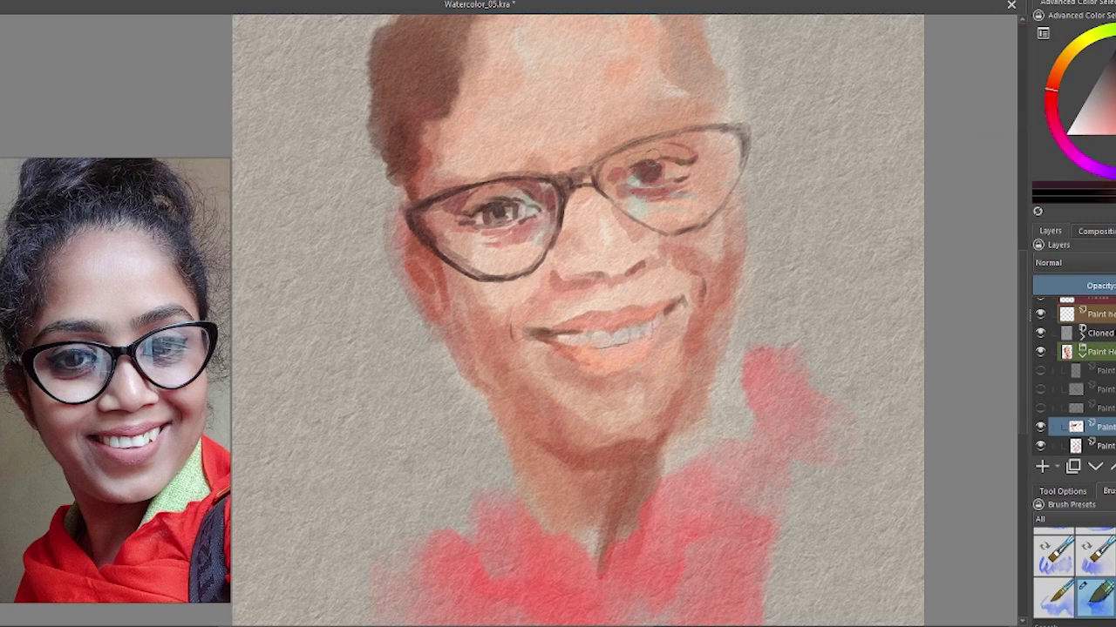
click(1096, 106)
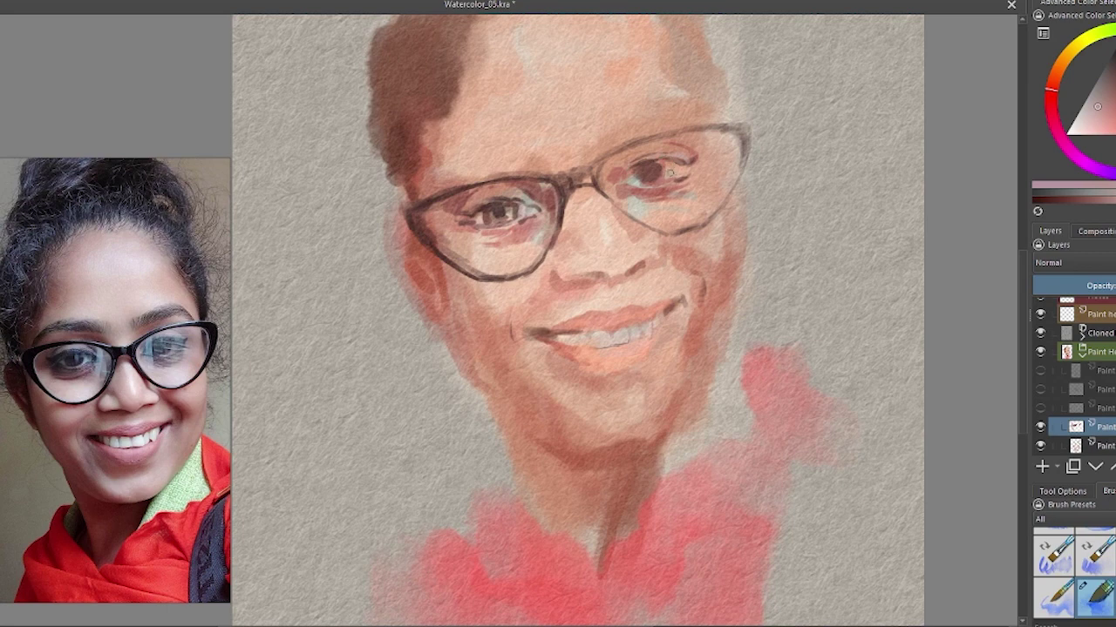
ctrl+click(636, 206)
drag(636, 163, 634, 209)
drag(523, 199, 527, 237)
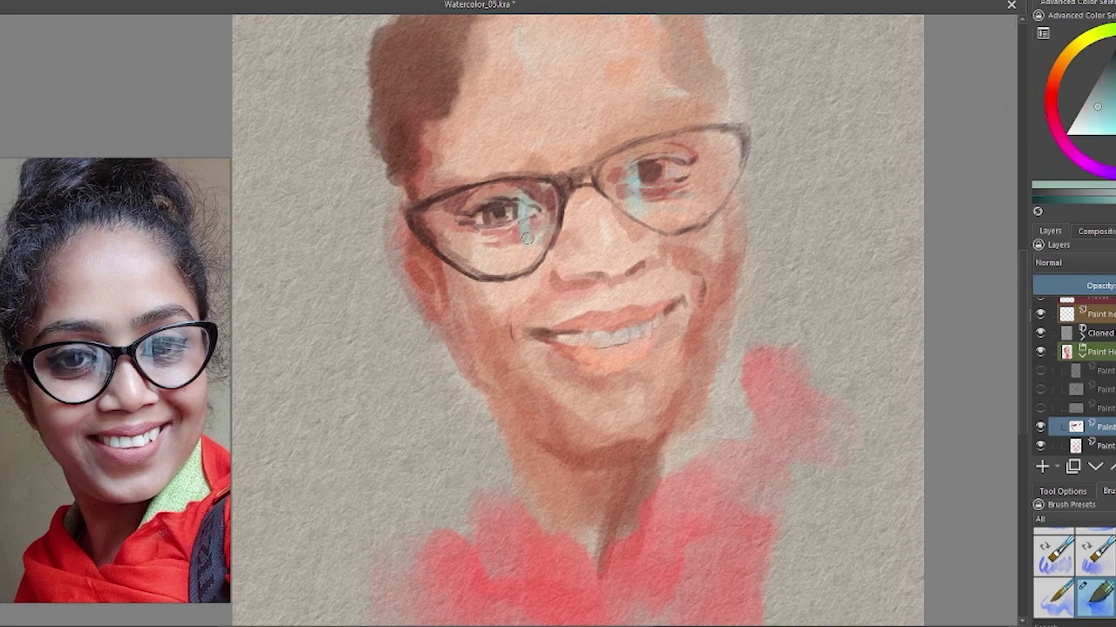
mouse_move(649, 173)
mouse_down()
mouse_move(689, 162)
mouse_move(693, 183)
mouse_up()
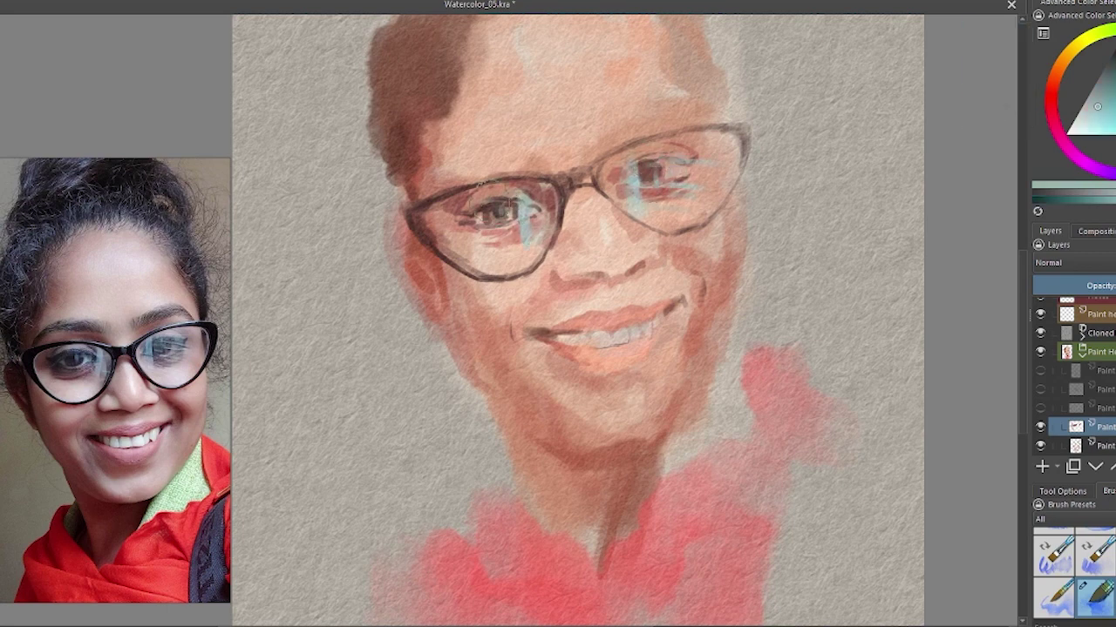
key(minus)
ctrl+click(660, 107)
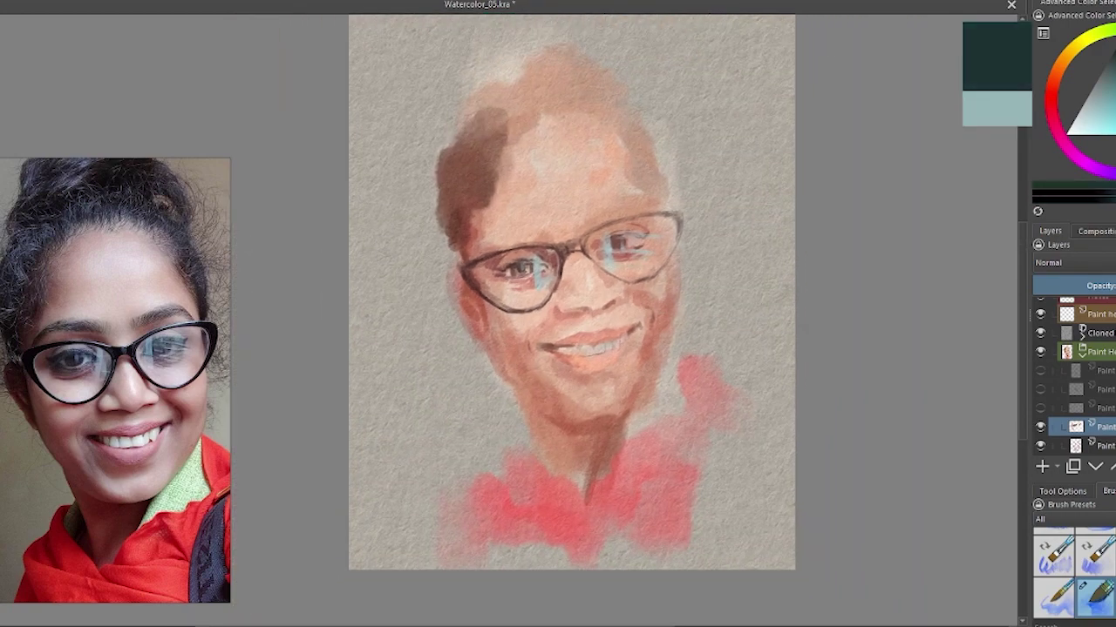
Paint dark green-black hair strands at the temple, crown and along the left side of the head
mouse_move(667, 126)
mouse_down()
mouse_move(623, 135)
mouse_move(681, 147)
mouse_move(664, 174)
mouse_move(667, 207)
mouse_up()
key(ctrl+z)
drag(640, 156, 667, 174)
drag(671, 251, 680, 222)
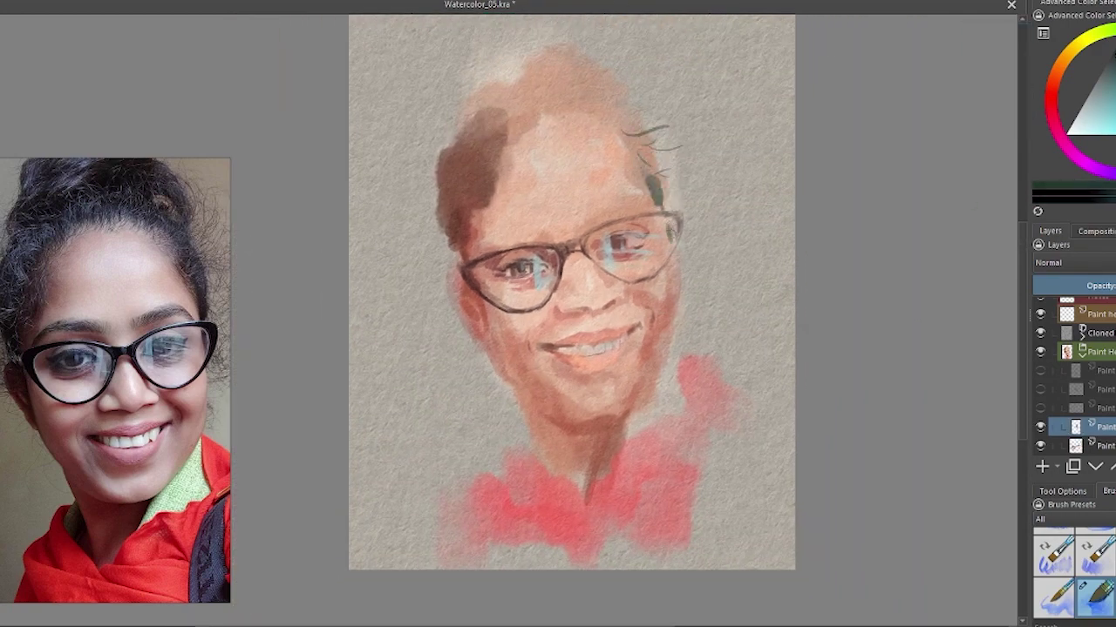
mouse_move(444, 294)
mouse_down()
mouse_move(442, 138)
mouse_move(471, 207)
mouse_up()
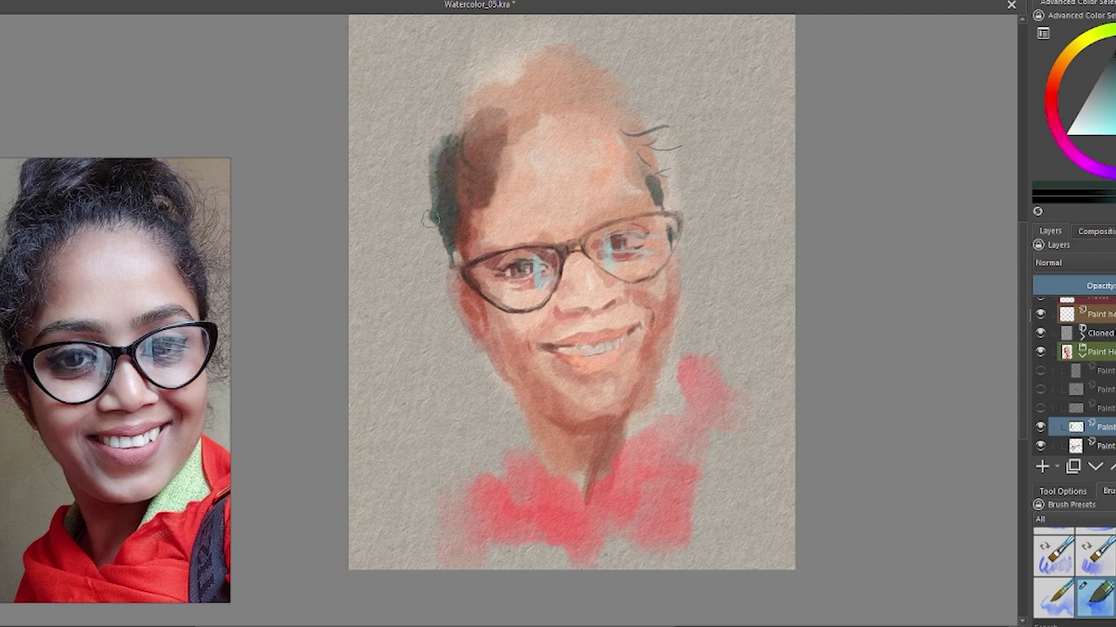
drag(614, 127, 636, 121)
drag(590, 253, 572, 259)
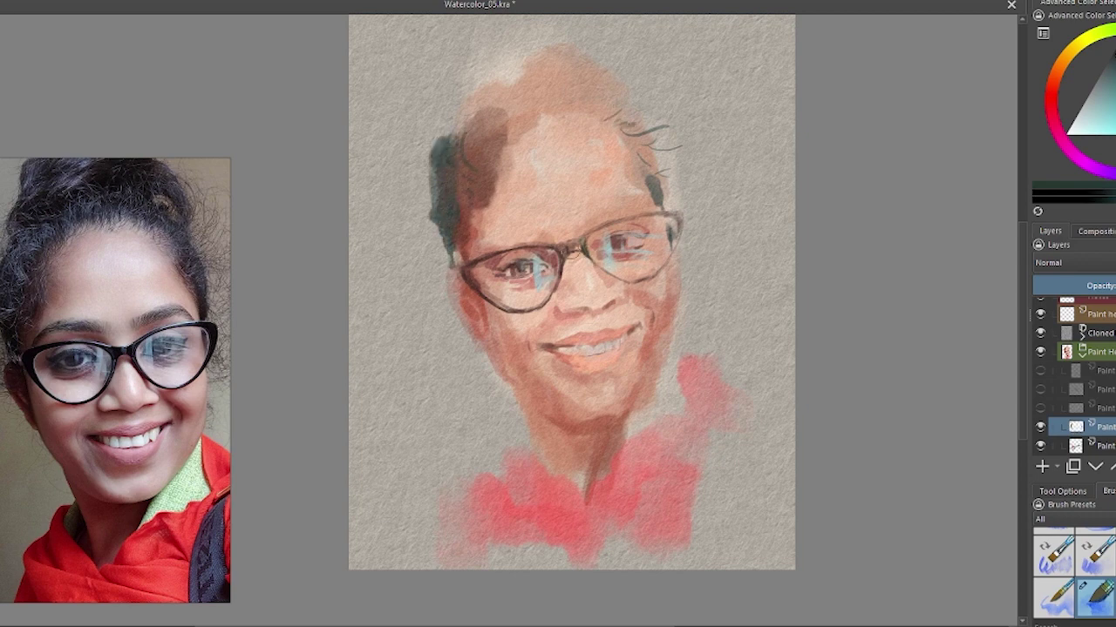
Paint reddish-brown eyebrows above both eyes, then choose a peach skin tone and its darker shades
ctrl+click(581, 218)
mouse_move(582, 218)
mouse_down()
mouse_move(622, 202)
mouse_move(647, 211)
mouse_move(482, 243)
mouse_up()
ctrl+click(534, 270)
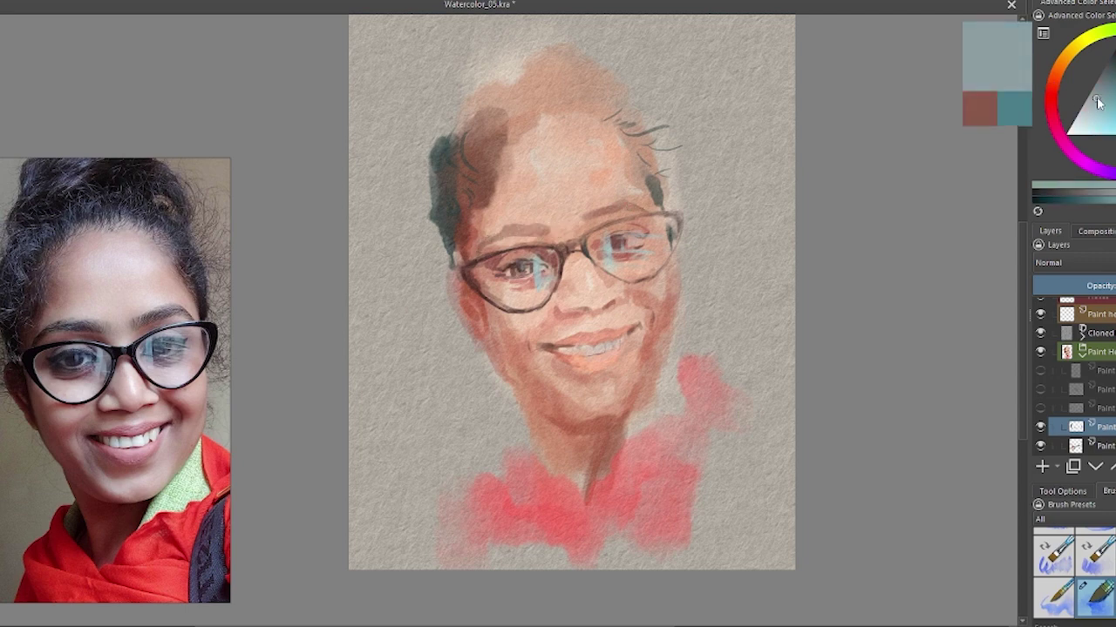
click(1059, 78)
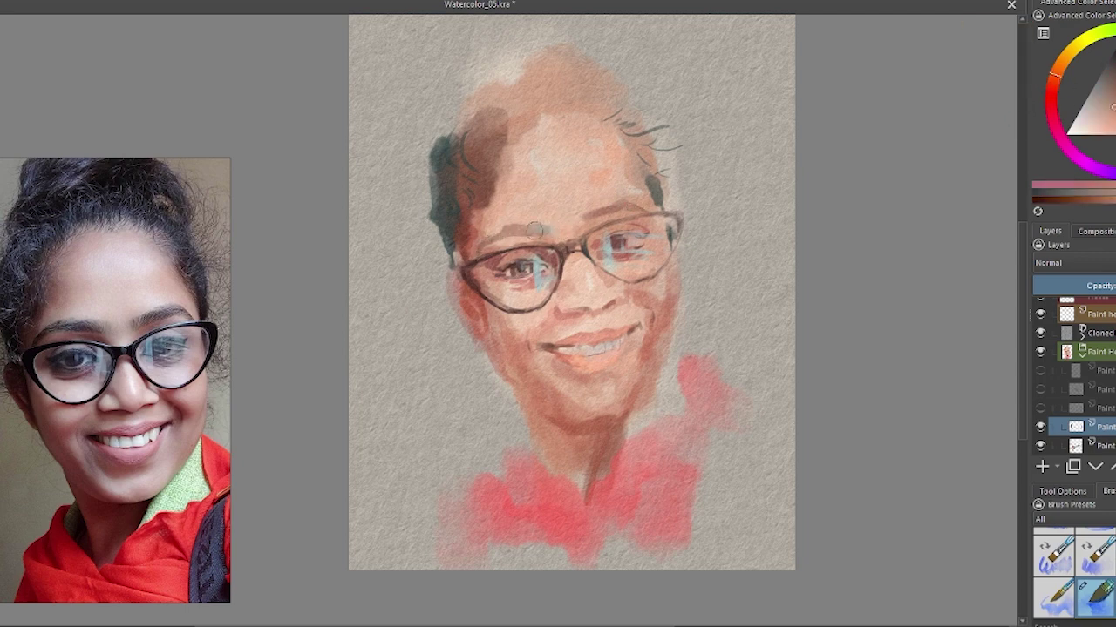
click(1099, 129)
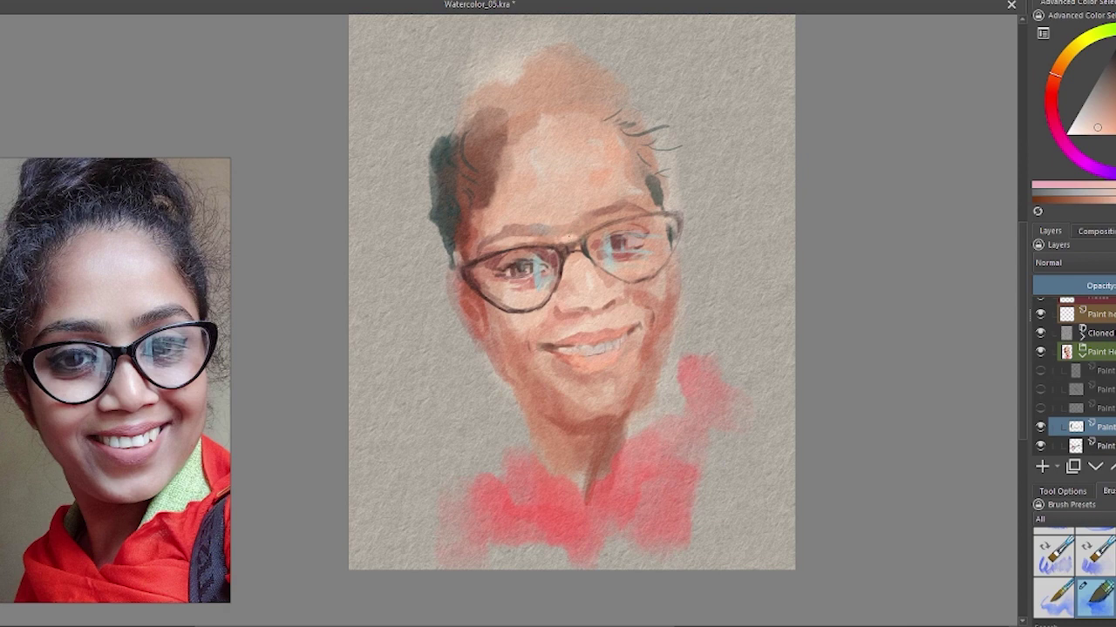
click(1100, 110)
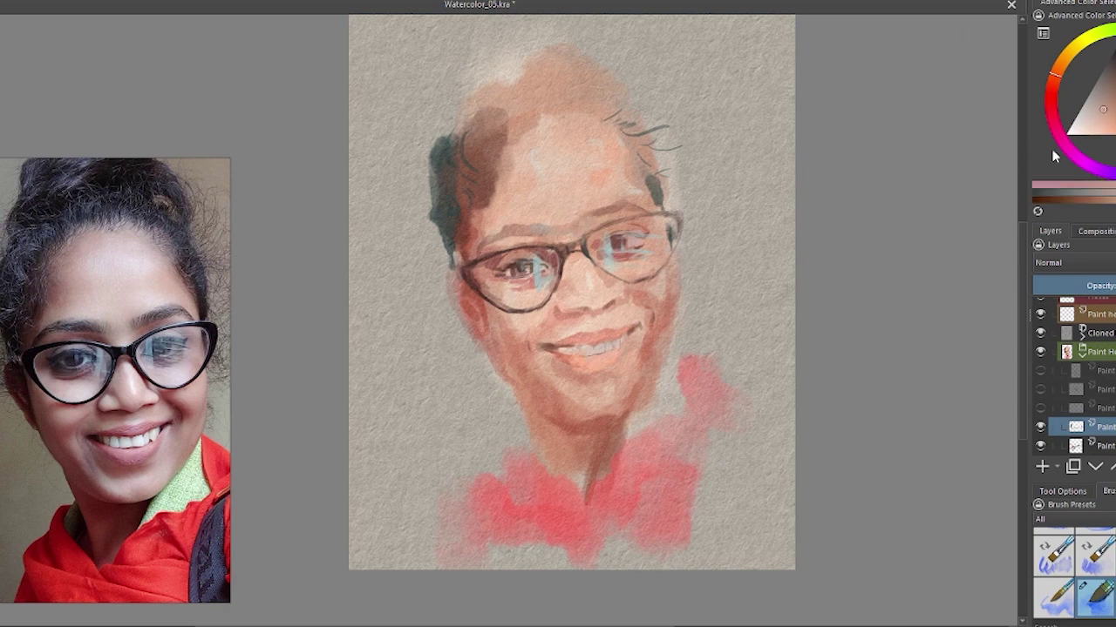
click(1112, 109)
ctrl+click(563, 360)
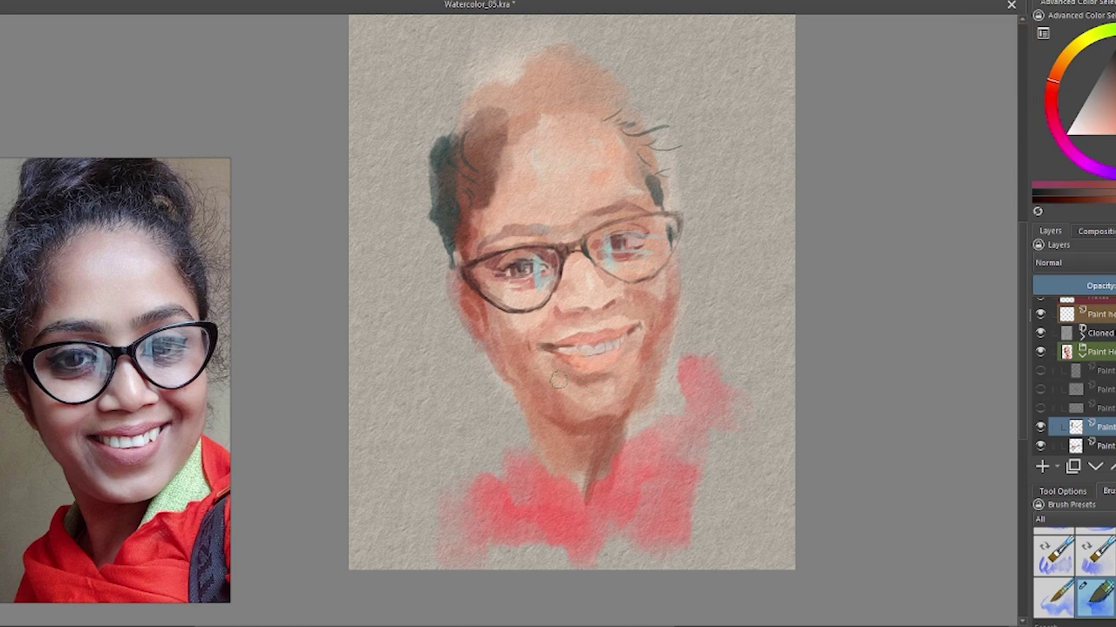
Shade the left jaw and cheek and add a brown shadow under the chin and neck
ctrl+click(571, 413)
drag(522, 335, 496, 377)
mouse_move(511, 314)
mouse_down()
mouse_move(460, 328)
mouse_move(442, 228)
mouse_up()
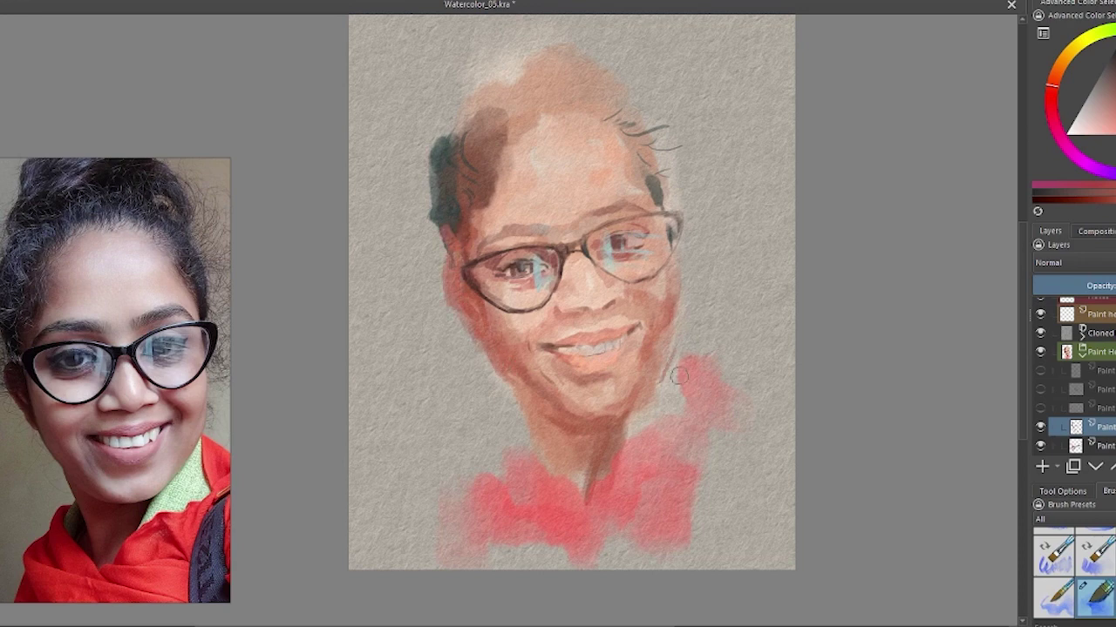
ctrl+click(637, 405)
mouse_move(603, 426)
mouse_down()
mouse_move(589, 464)
mouse_move(577, 435)
mouse_move(567, 455)
mouse_up()
mouse_move(540, 403)
mouse_down()
mouse_move(589, 501)
mouse_move(598, 444)
mouse_move(600, 464)
mouse_move(593, 455)
mouse_up()
ctrl+click(593, 453)
ctrl+click(604, 429)
Paint the mint-teal collar on both sides of the neck and block in the red top
drag(669, 368, 635, 431)
ctrl+click(662, 392)
mouse_move(662, 380)
mouse_down()
mouse_move(642, 435)
mouse_move(650, 442)
mouse_up()
ctrl+click(682, 380)
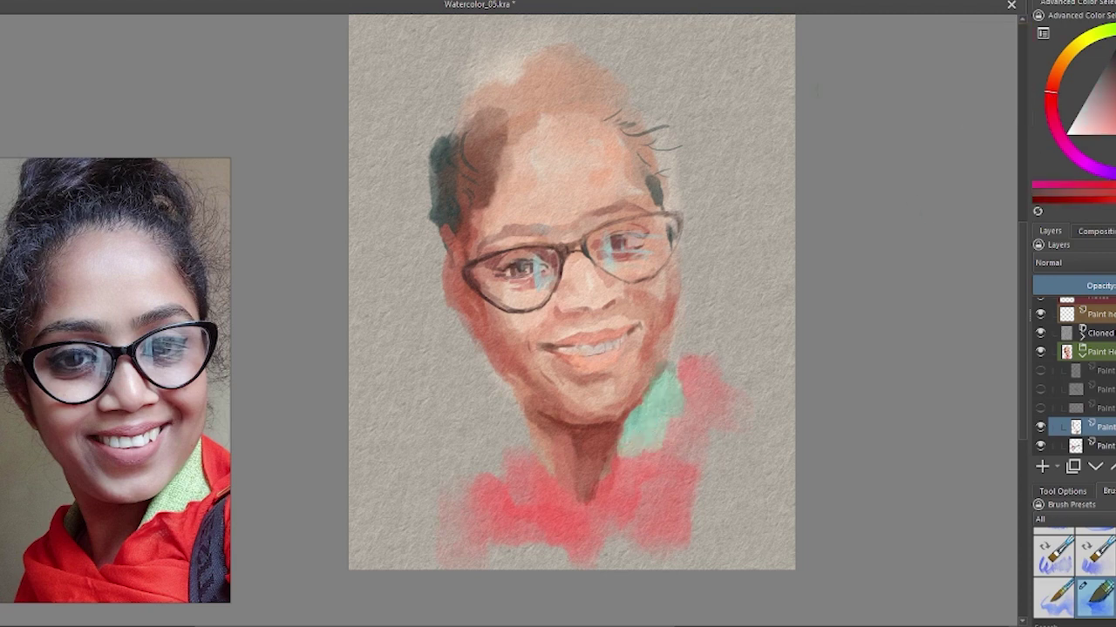
mouse_move(682, 367)
mouse_down()
mouse_move(697, 427)
mouse_move(662, 505)
mouse_move(601, 501)
mouse_move(671, 506)
mouse_up()
ctrl+click(650, 401)
drag(527, 427, 533, 480)
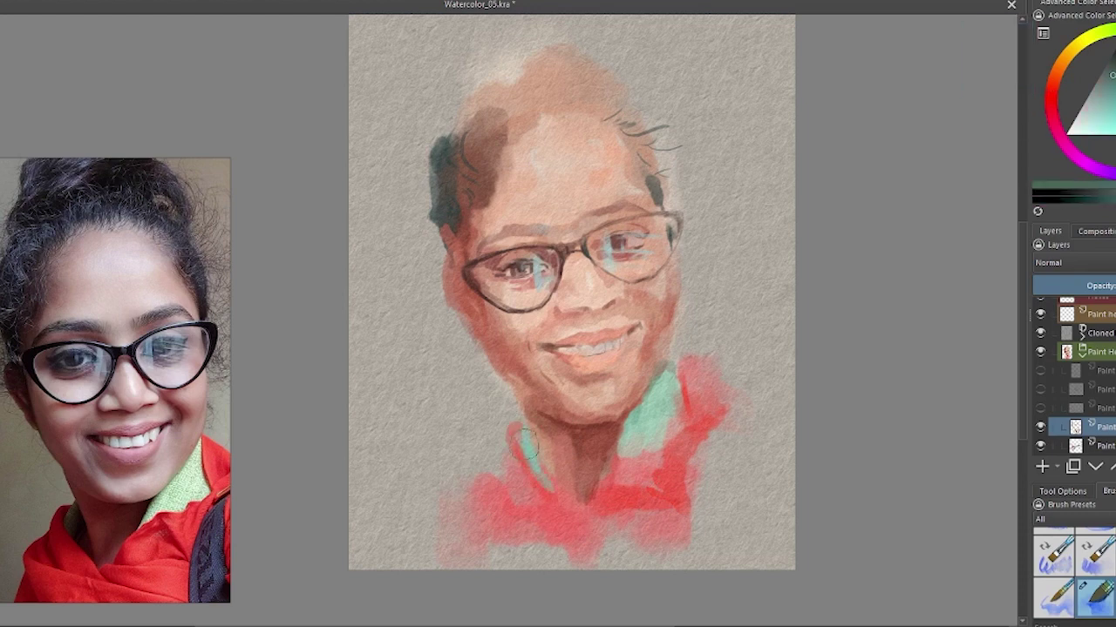
click(1072, 106)
drag(510, 440, 457, 527)
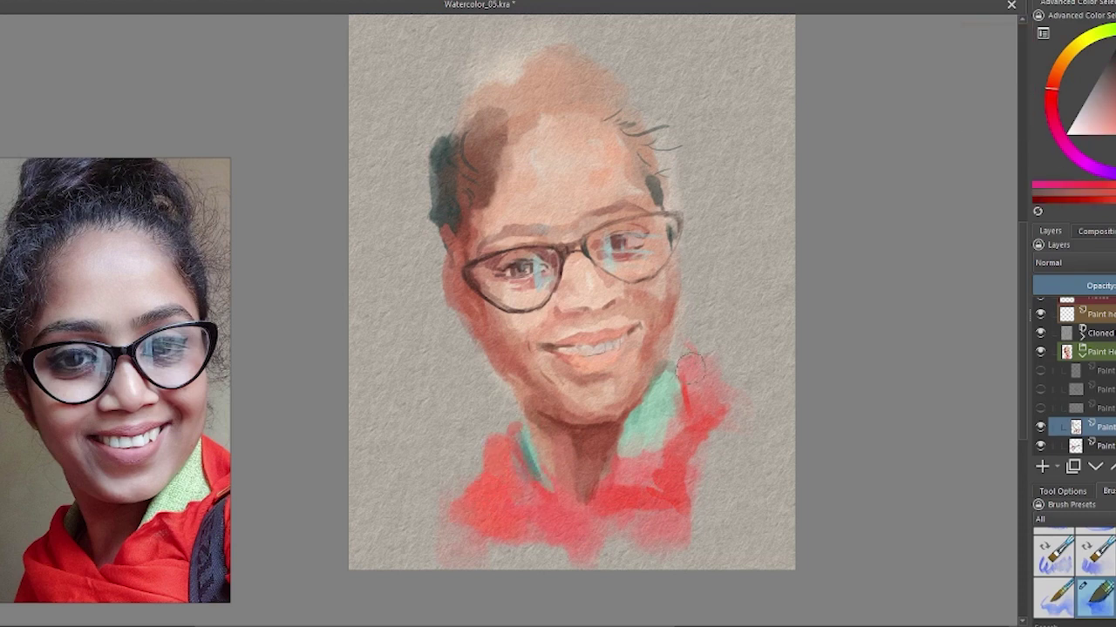
mouse_move(674, 350)
mouse_down()
mouse_move(722, 463)
mouse_move(728, 519)
mouse_up()
Lighten the nose bridge between the lenses with a soft peach-pink tone
click(1107, 114)
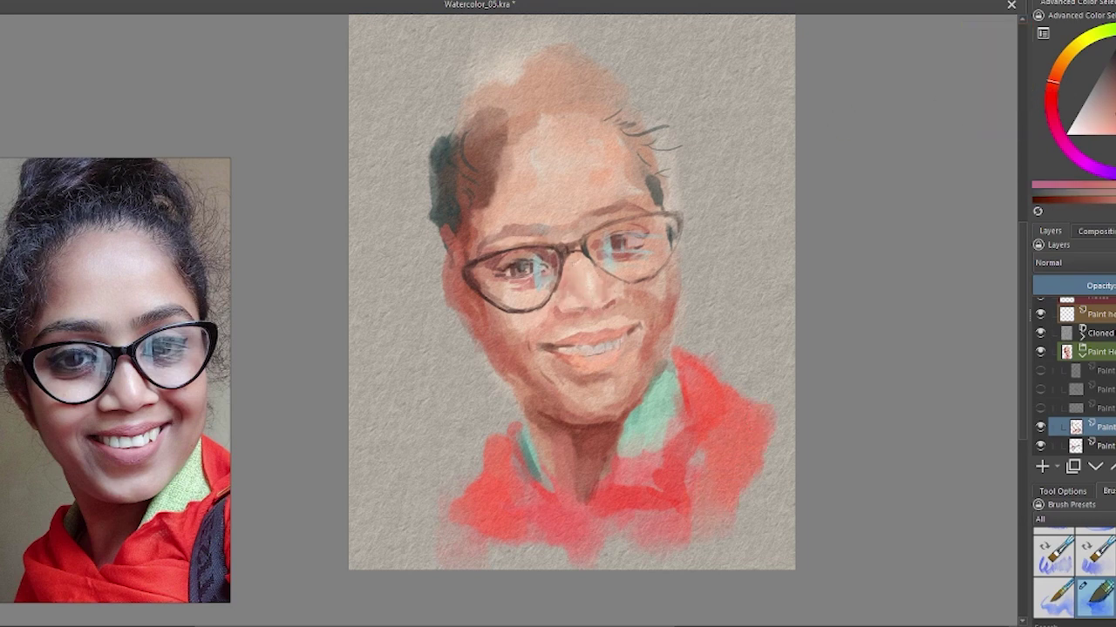
ctrl+click(575, 266)
click(1080, 105)
drag(576, 274, 568, 260)
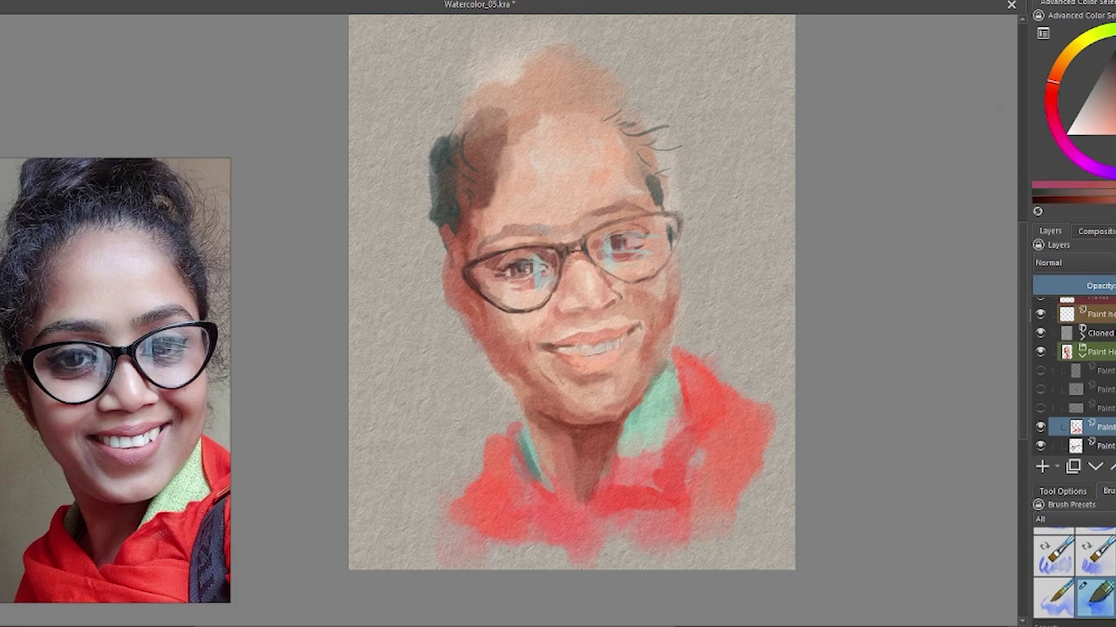
ctrl+click(653, 312)
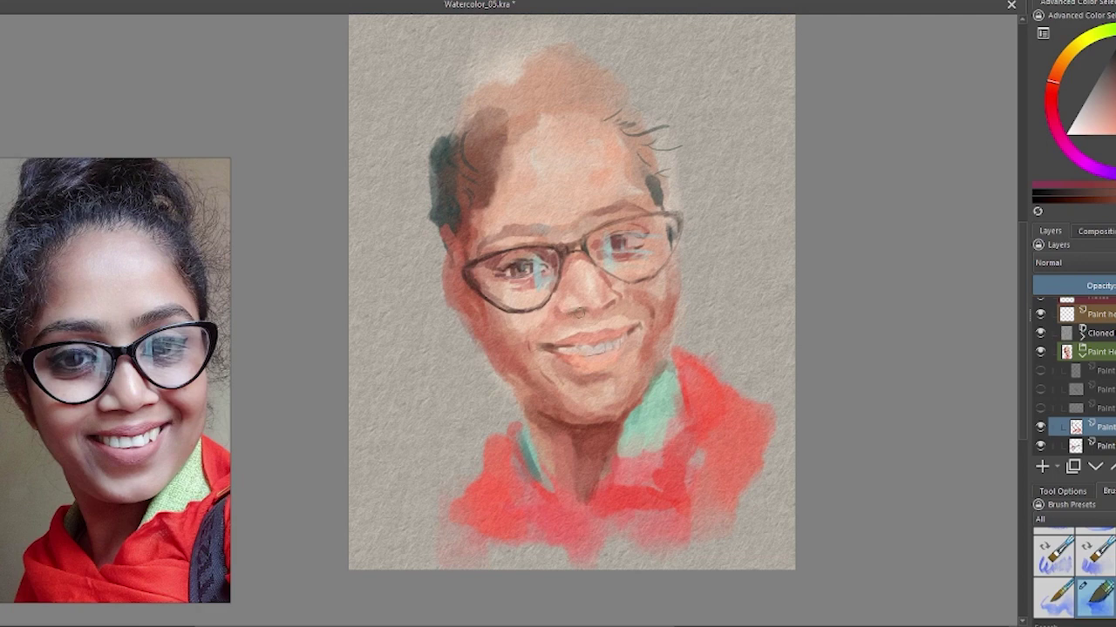
ctrl+click(620, 278)
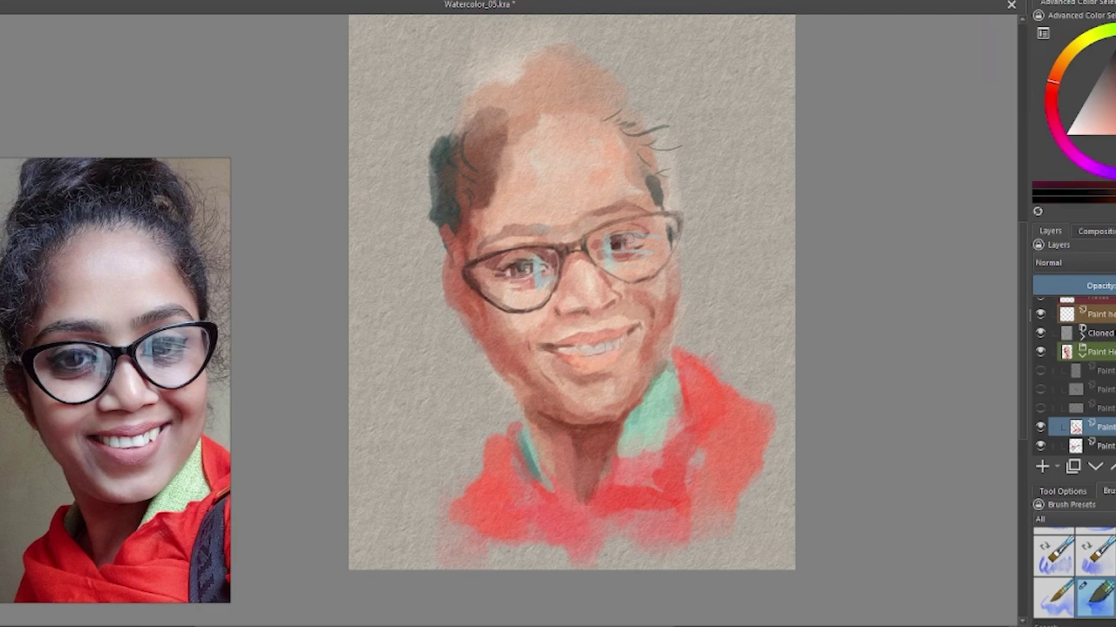
ctrl+click(636, 224)
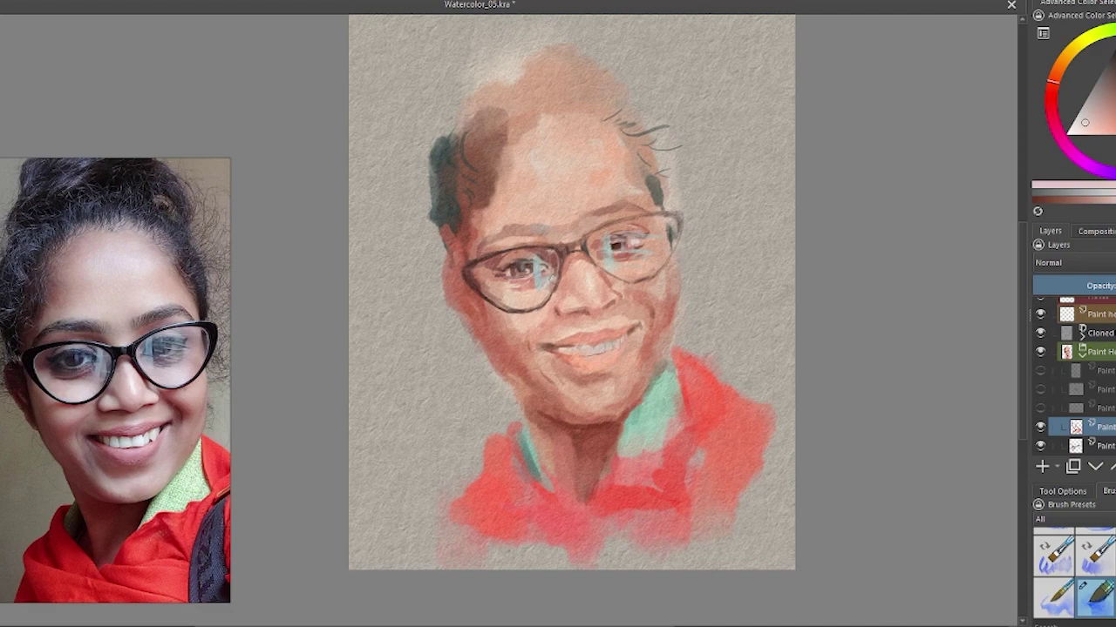
Zoom in and darken the right glasses rim with thin dark frame lines
scroll(549, 209, up, 2)
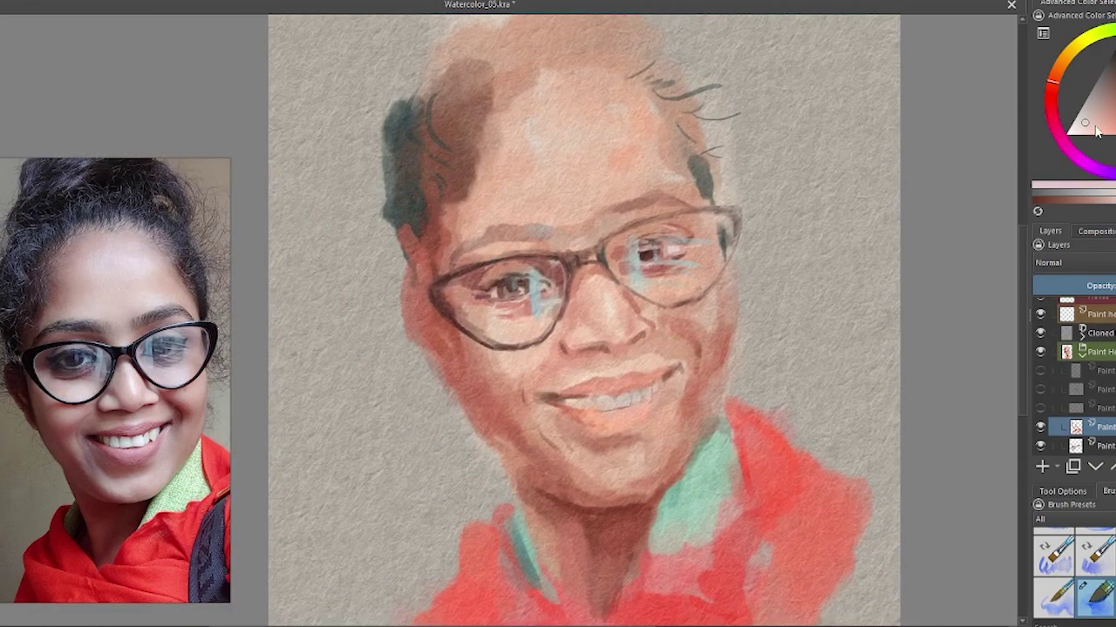
ctrl+click(725, 225)
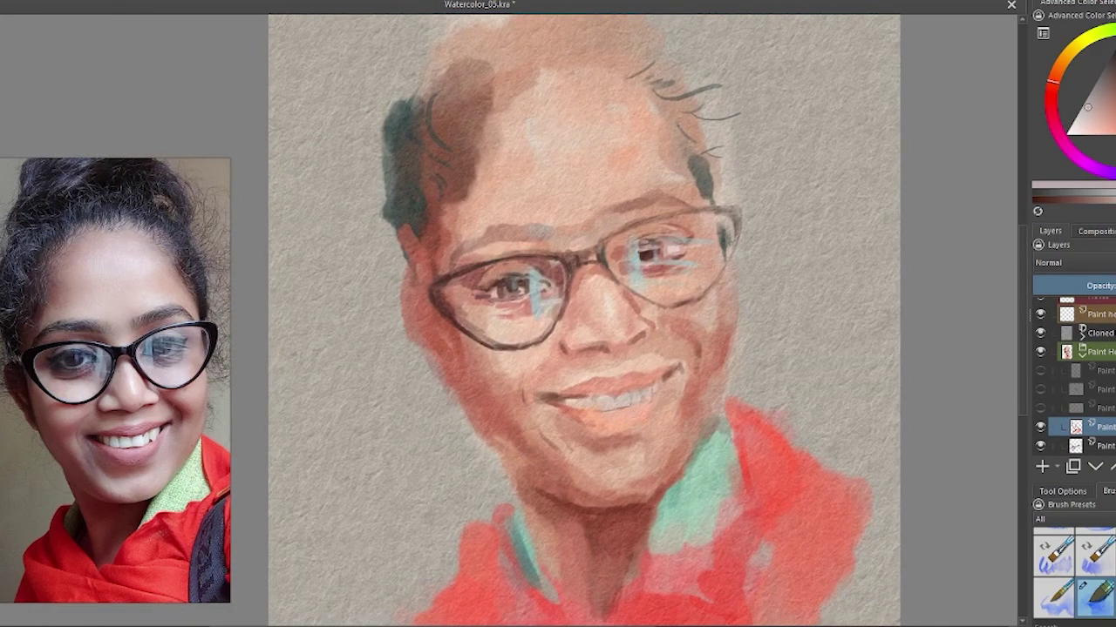
ctrl+click(719, 214)
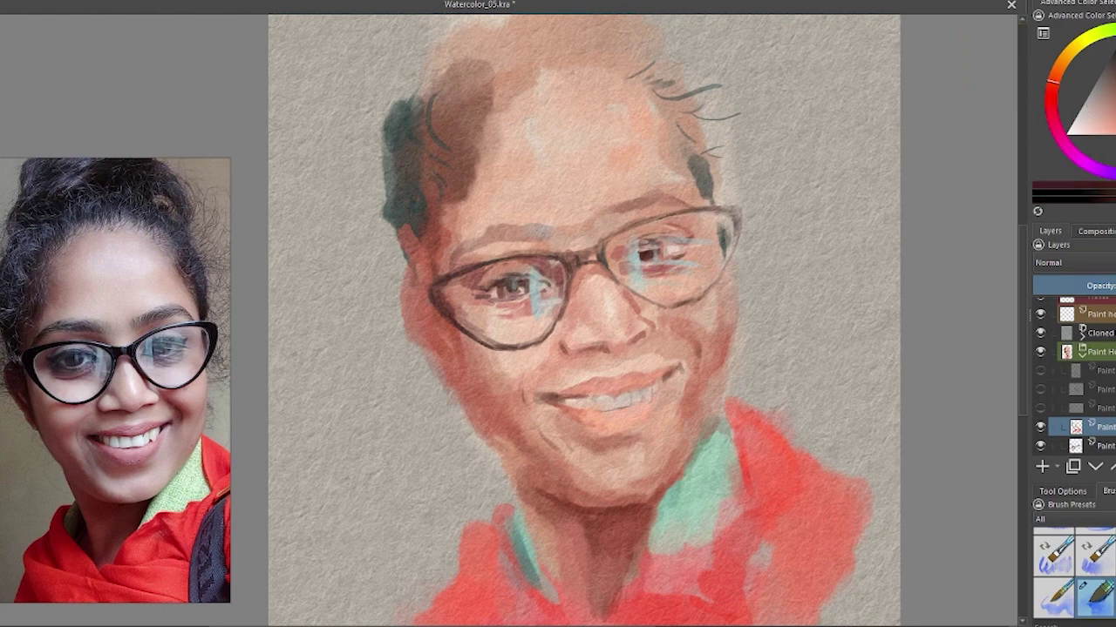
mouse_move(713, 214)
mouse_down()
mouse_move(739, 220)
mouse_move(733, 251)
mouse_up()
mouse_move(709, 206)
mouse_down()
mouse_move(738, 205)
mouse_move(727, 277)
mouse_move(711, 292)
mouse_up()
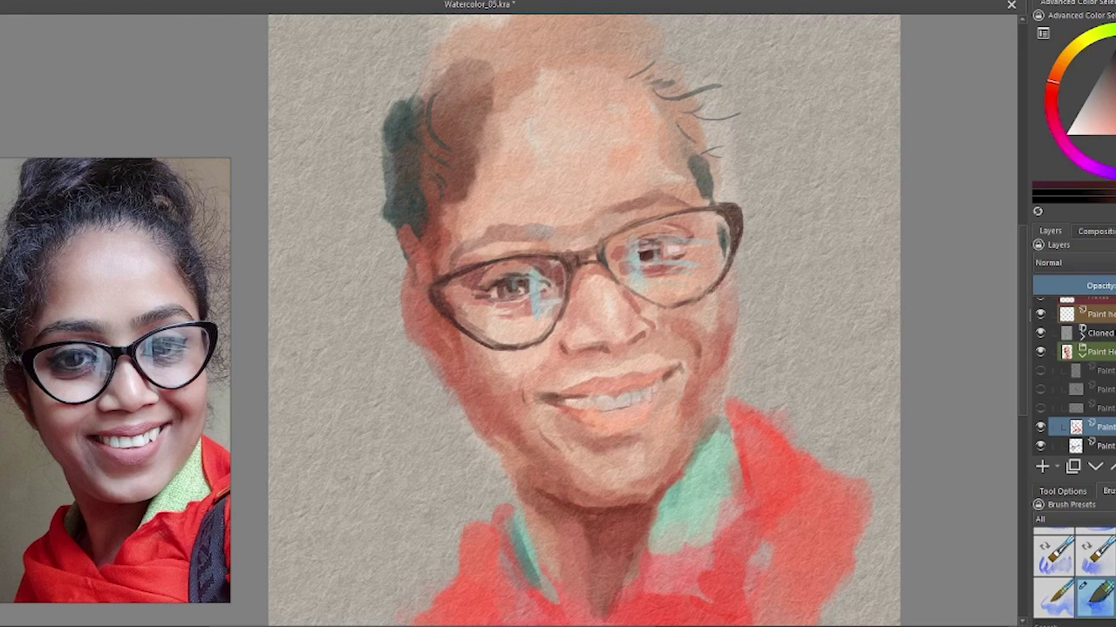
Sample pinkish-red, light pink and skin tones from the mouth and forehead
ctrl+click(666, 163)
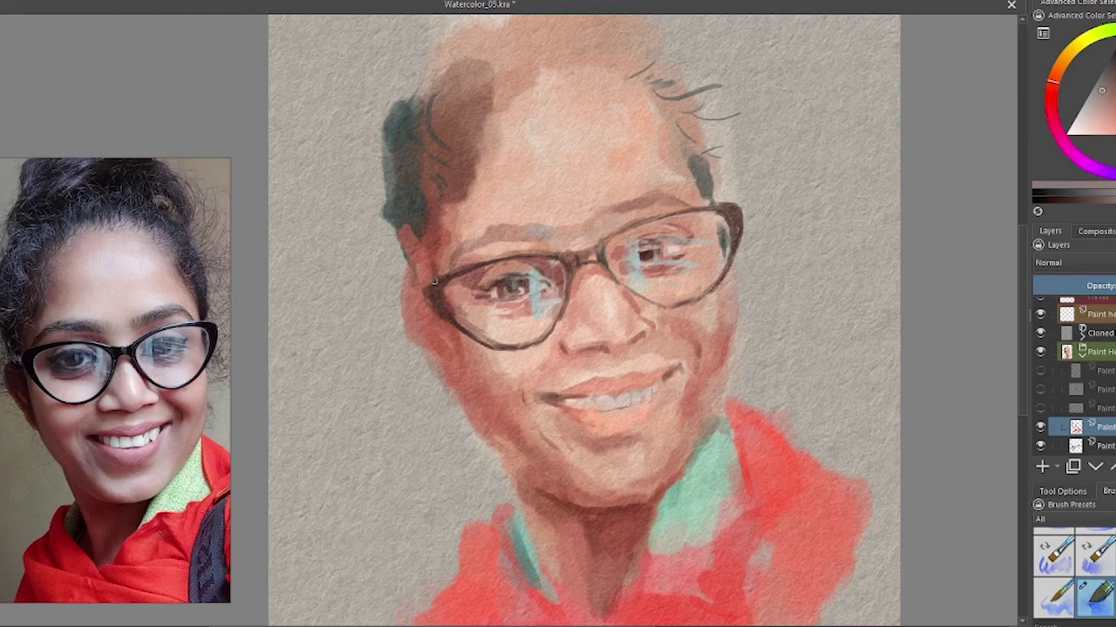
ctrl+click(460, 301)
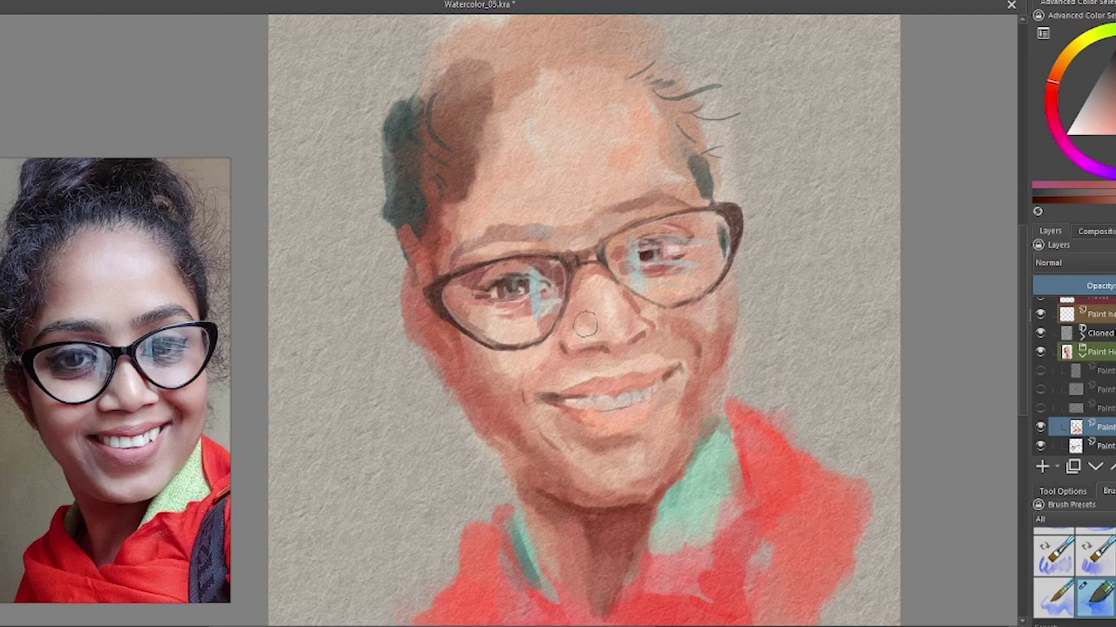
ctrl+click(580, 359)
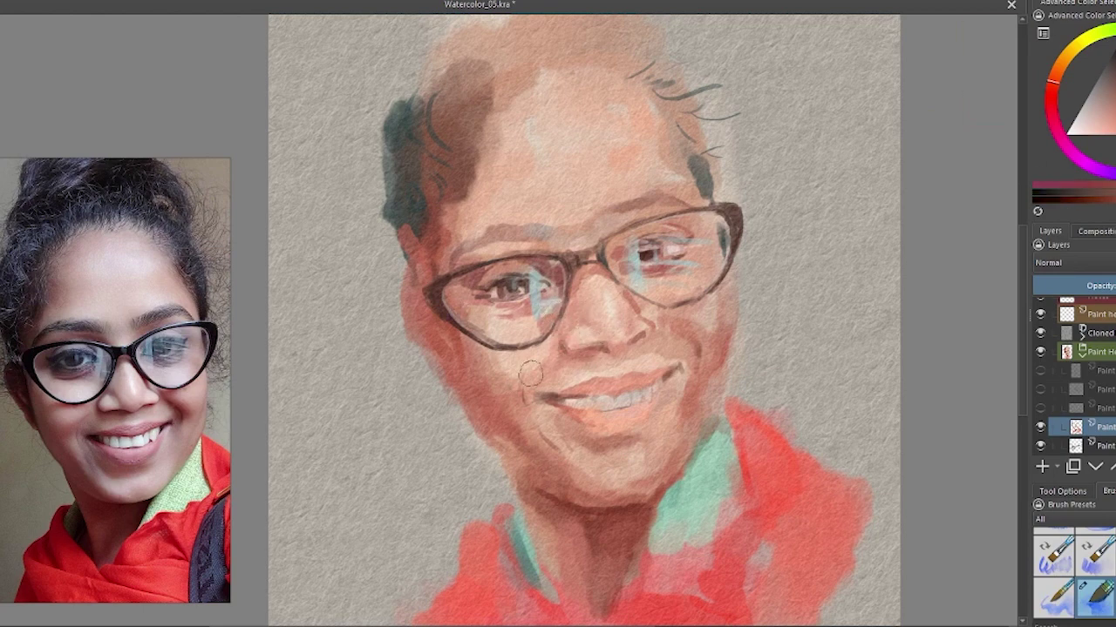
ctrl+click(640, 381)
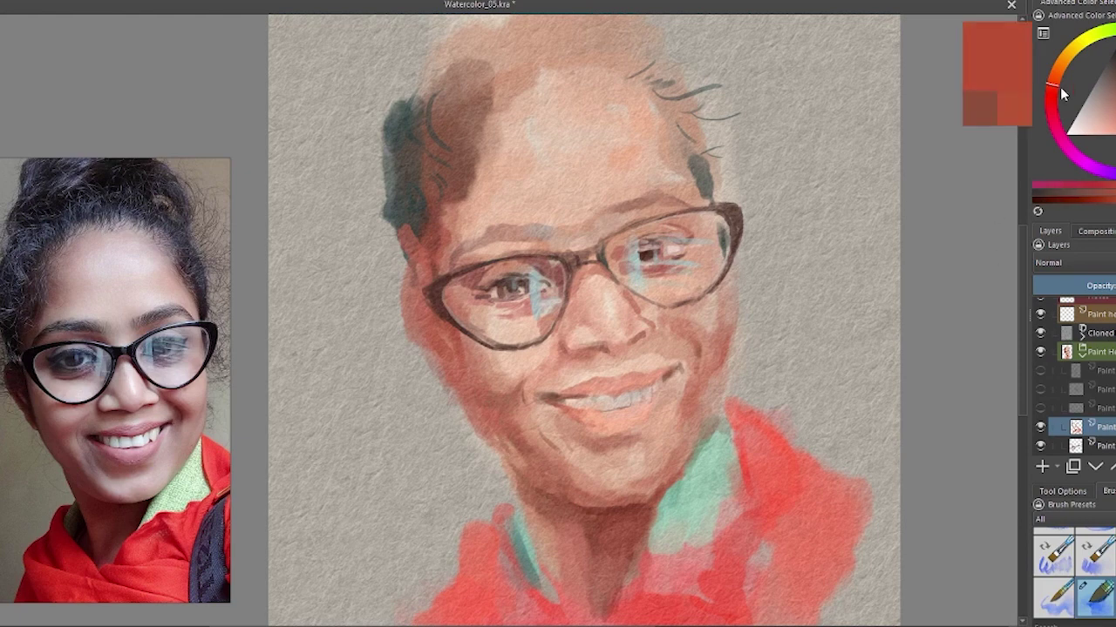
ctrl+click(658, 397)
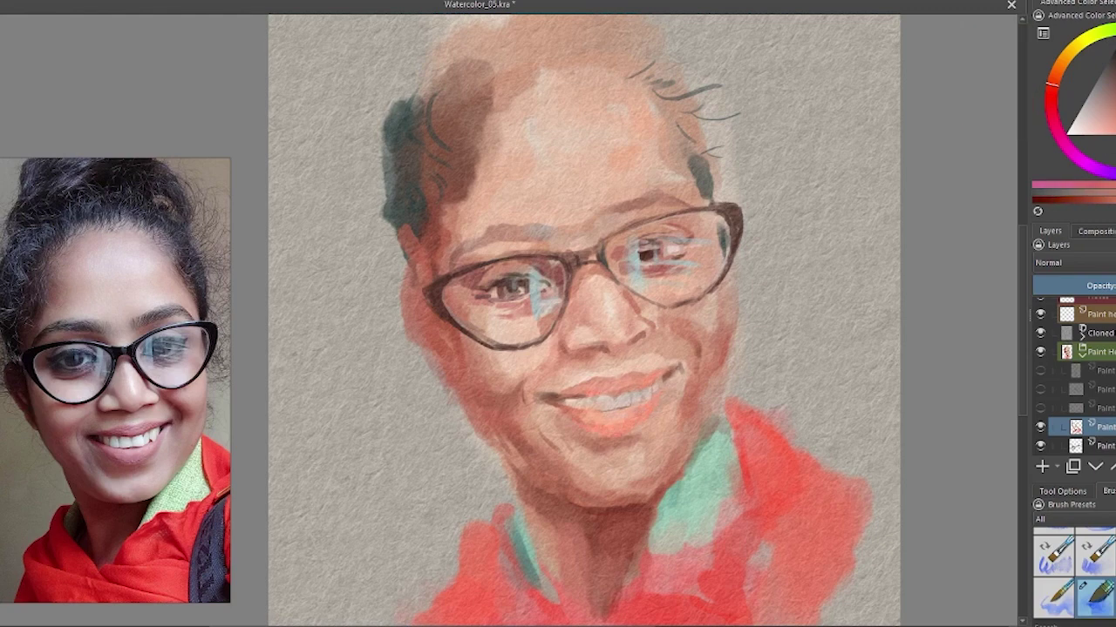
ctrl+click(626, 382)
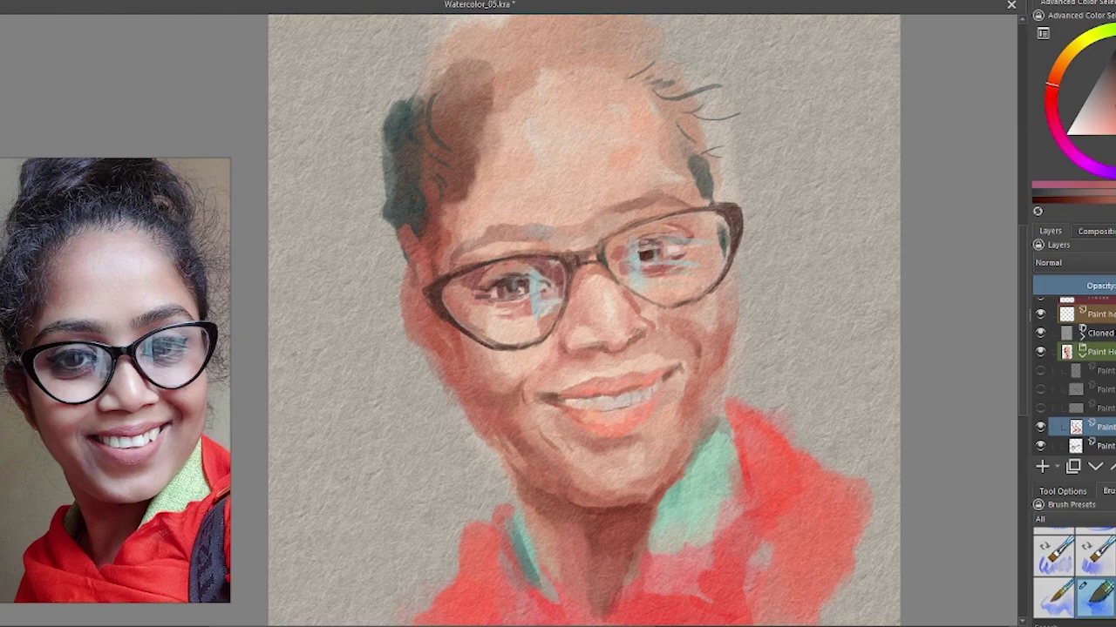
ctrl+click(640, 129)
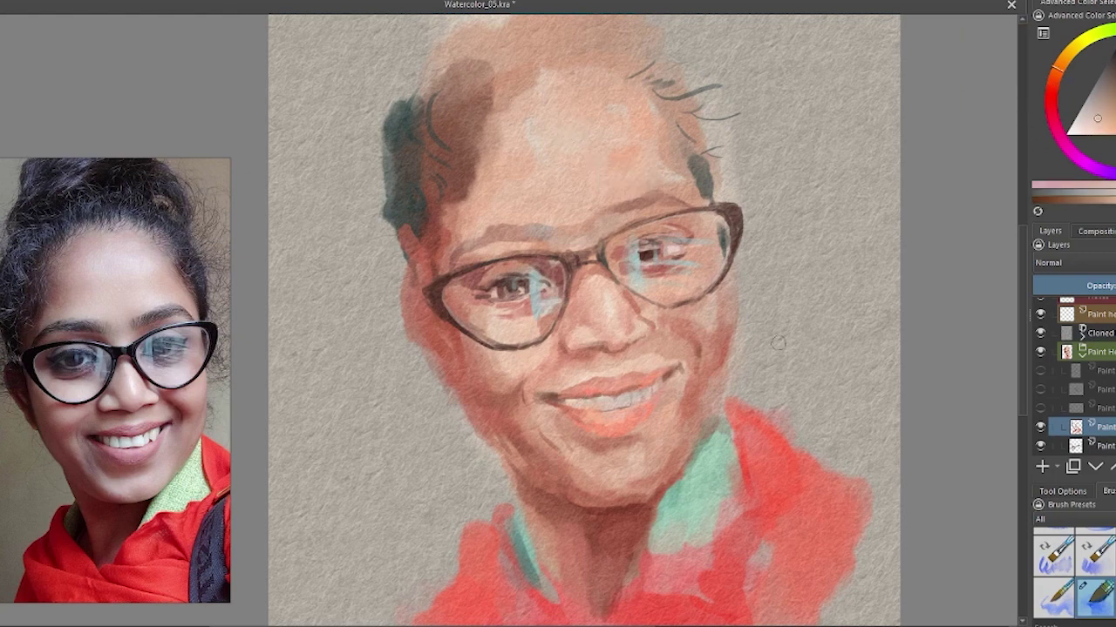
ctrl+click(649, 175)
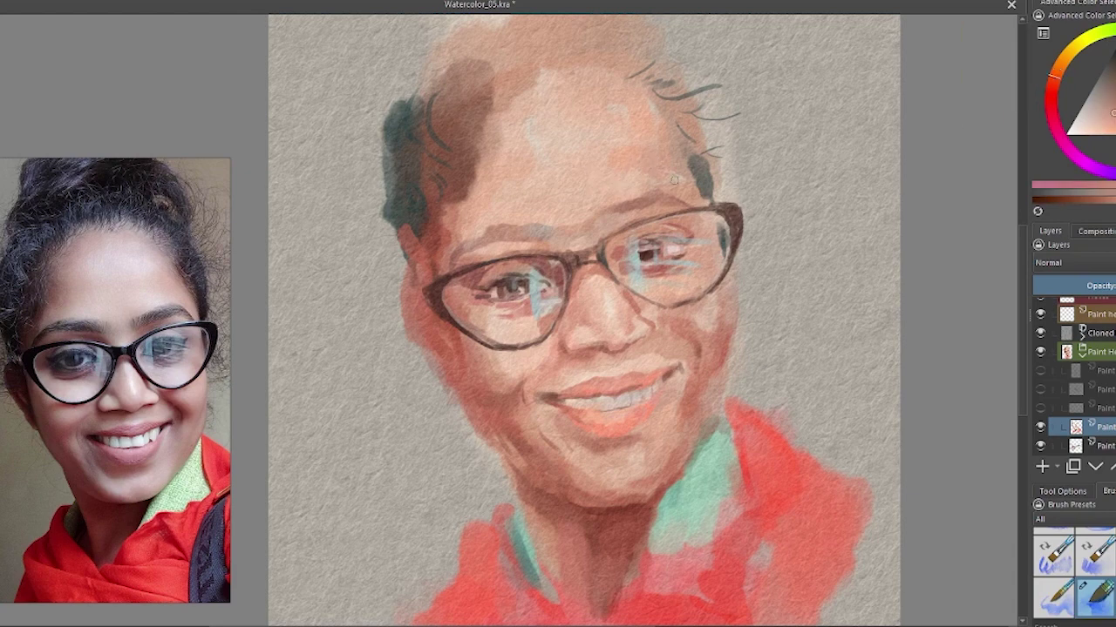
Paint dark curls at the forehead, right side and left hairline, shading the left cheek edge reddish-brown
key(d)
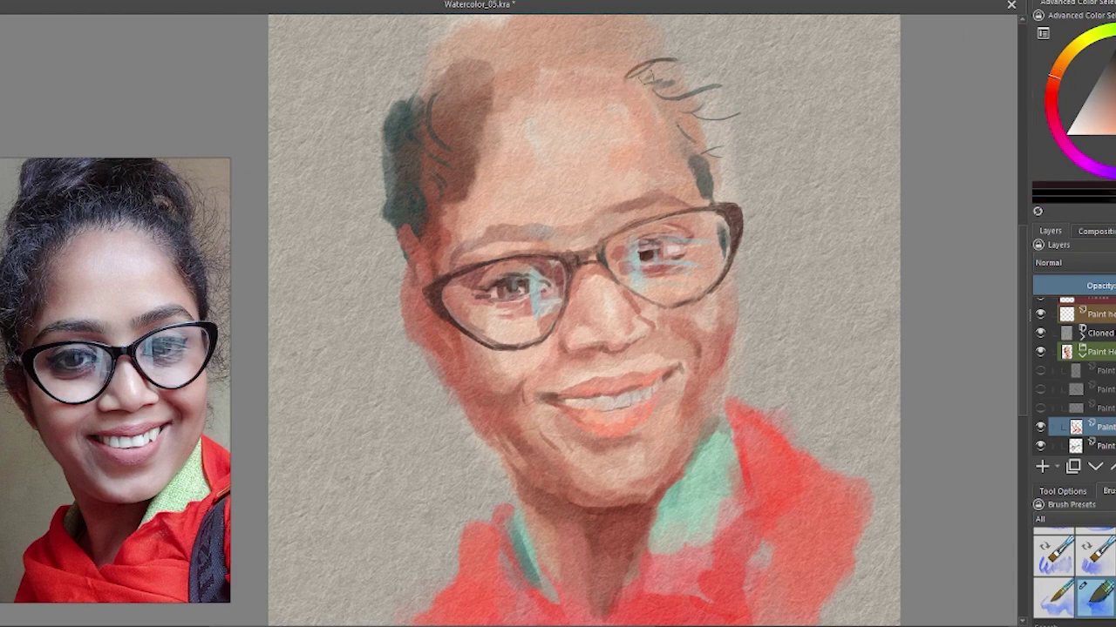
drag(562, 92, 580, 54)
mouse_move(483, 56)
mouse_down()
mouse_move(445, 139)
mouse_move(396, 174)
mouse_up()
drag(670, 96, 701, 157)
mouse_move(405, 222)
mouse_down()
mouse_move(427, 277)
mouse_move(375, 335)
mouse_up()
key(ctrl+z)
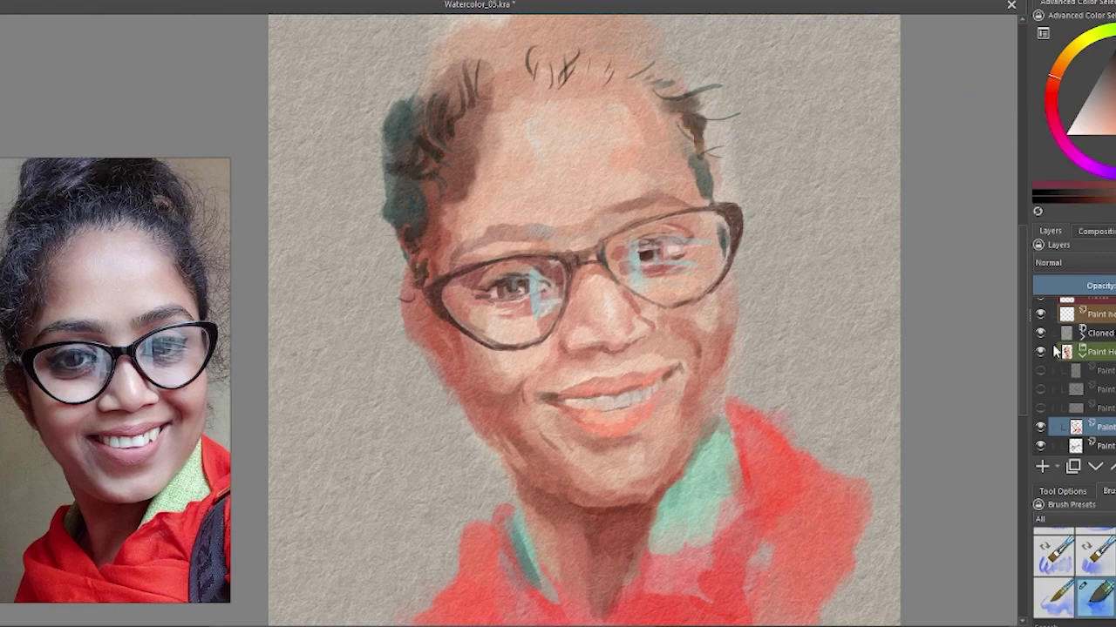
mouse_move(418, 303)
mouse_down()
mouse_move(439, 340)
mouse_move(418, 334)
mouse_move(440, 342)
mouse_move(444, 370)
mouse_move(413, 339)
mouse_up()
mouse_move(404, 286)
mouse_down()
mouse_move(420, 305)
mouse_move(390, 184)
mouse_up()
Fill the top hairline with darker brown hair strands
click(1102, 88)
mouse_move(436, 87)
mouse_down()
mouse_move(488, 43)
mouse_move(558, 53)
mouse_move(620, 41)
mouse_up()
drag(599, 80, 650, 49)
drag(653, 106, 685, 54)
drag(460, 110, 475, 77)
drag(479, 98, 503, 42)
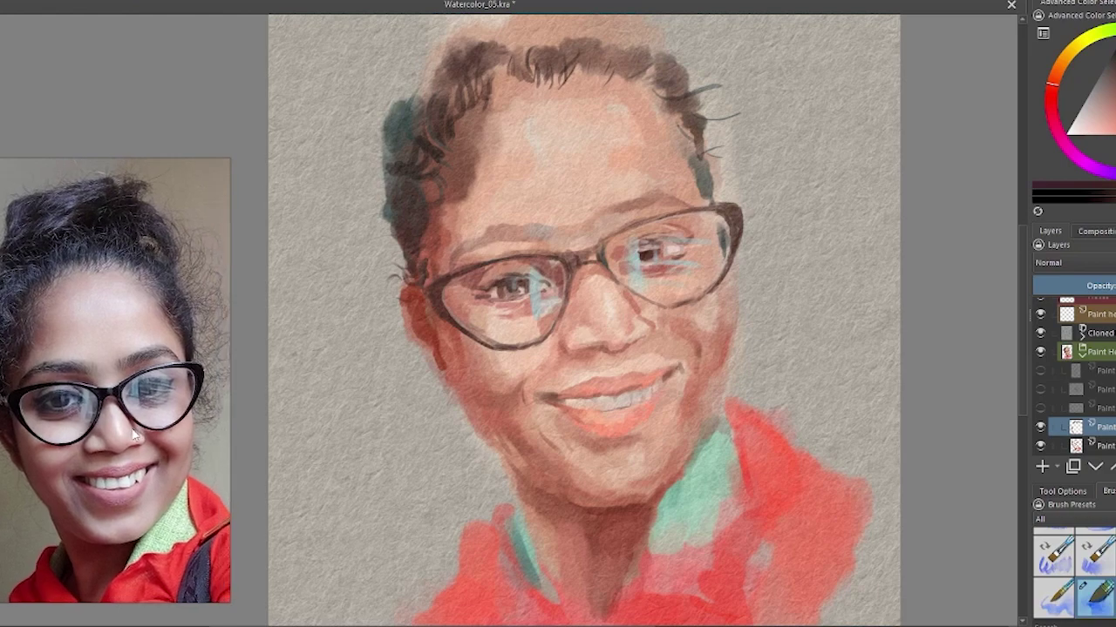
scroll(810, 277, up, 3)
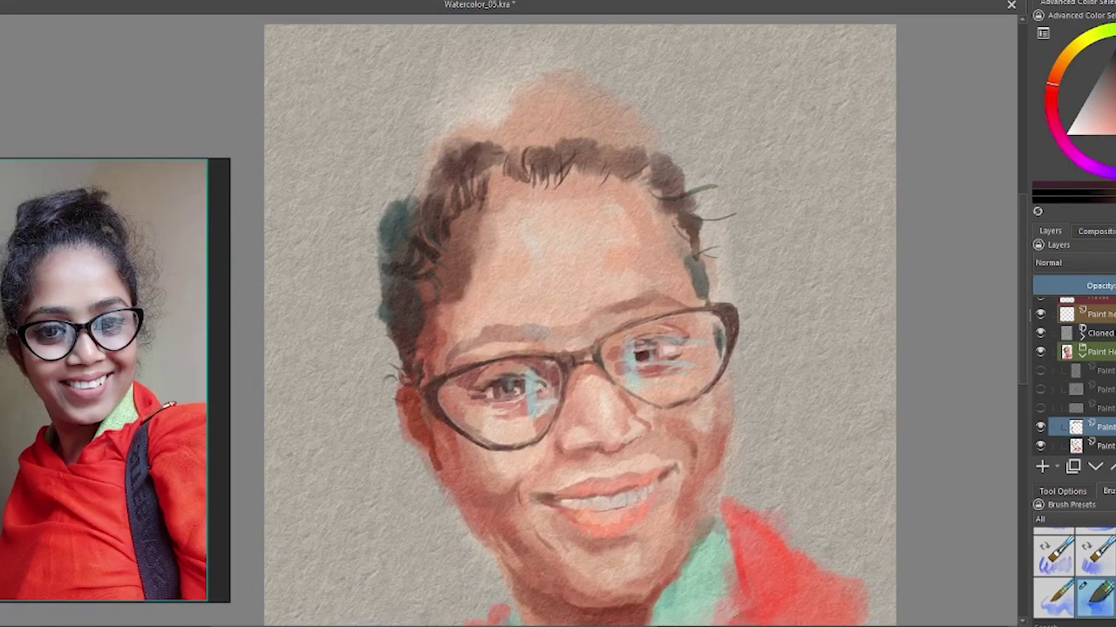
Paint grey-brown, then dark brown strokes to build and darken the hair bun on top
mouse_move(462, 107)
mouse_down()
mouse_move(614, 83)
mouse_move(645, 125)
mouse_move(514, 122)
mouse_move(488, 170)
mouse_move(653, 130)
mouse_up()
drag(579, 166, 658, 174)
drag(435, 148, 401, 200)
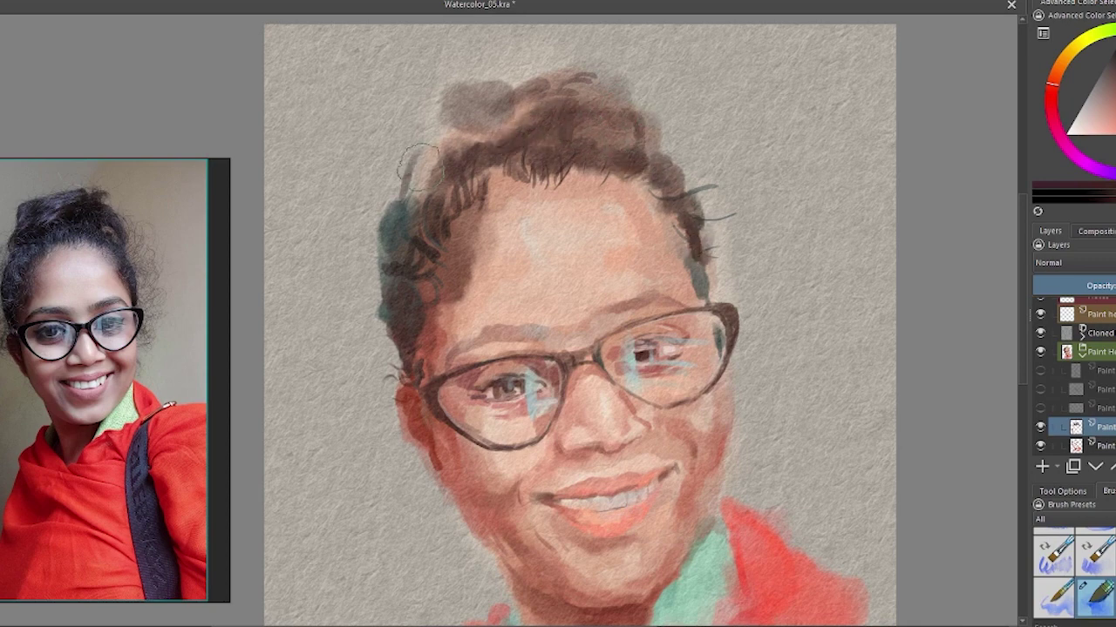
drag(453, 82, 388, 209)
mouse_move(418, 113)
mouse_down()
mouse_move(567, 52)
mouse_move(400, 126)
mouse_move(610, 88)
mouse_up()
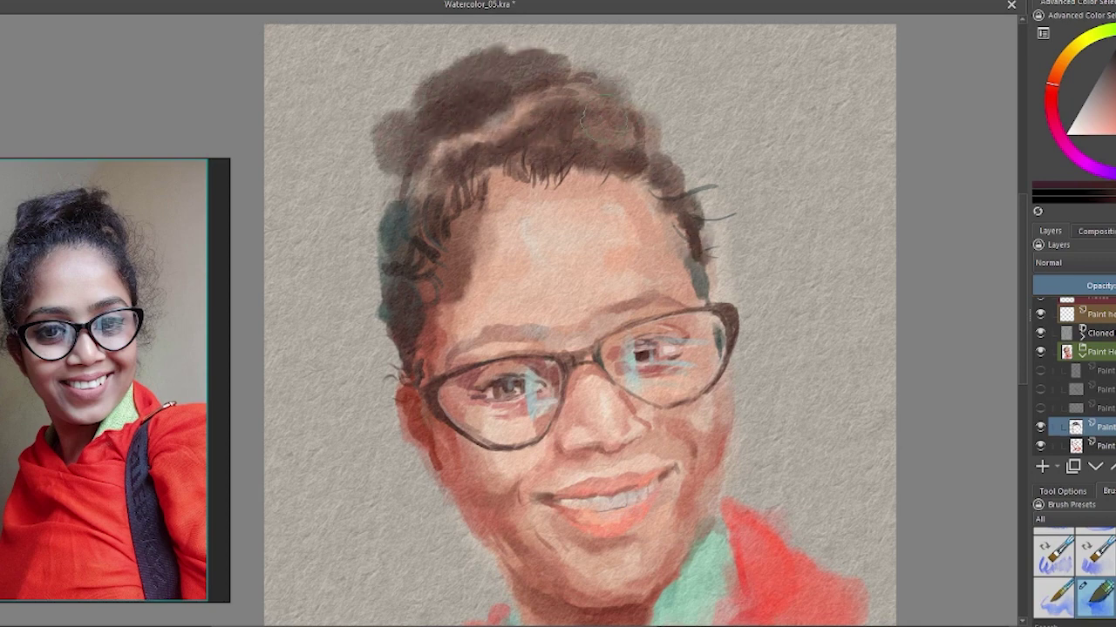
drag(558, 114, 409, 209)
drag(409, 165, 375, 252)
Sample skin tones and add a small shadow beside the nostril, then pick darker shades
ctrl+click(589, 458)
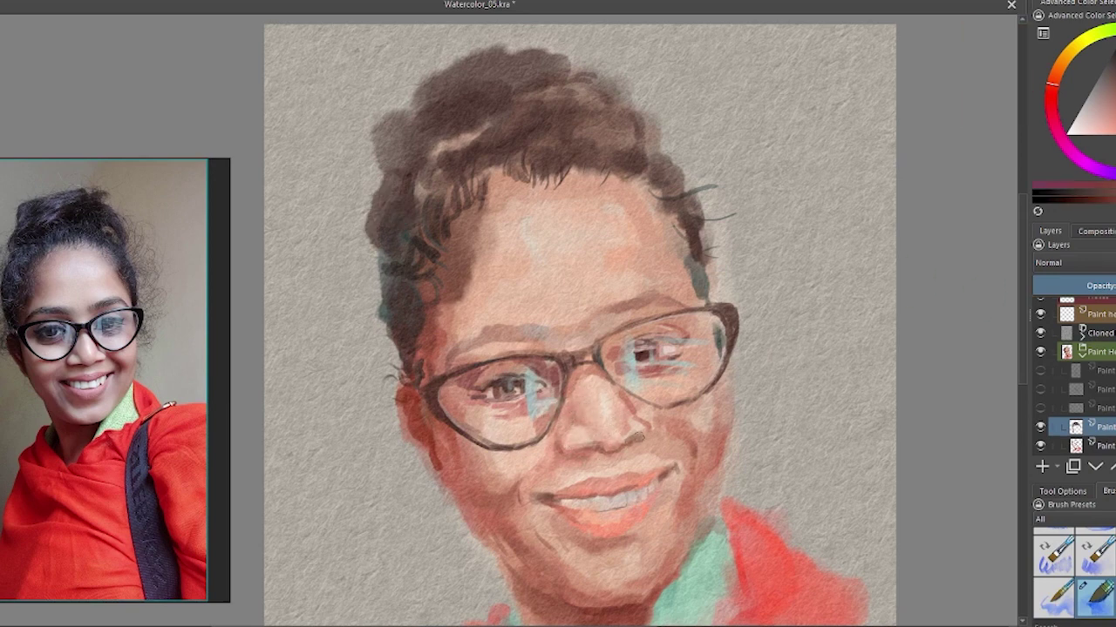
ctrl+click(631, 423)
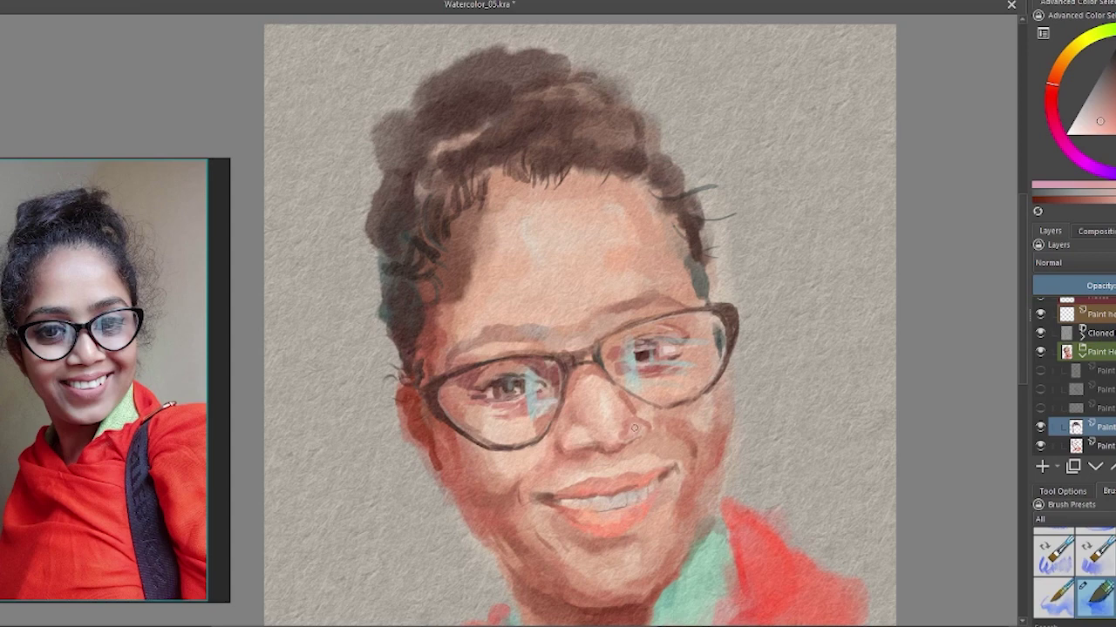
ctrl+click(621, 409)
drag(614, 434, 597, 440)
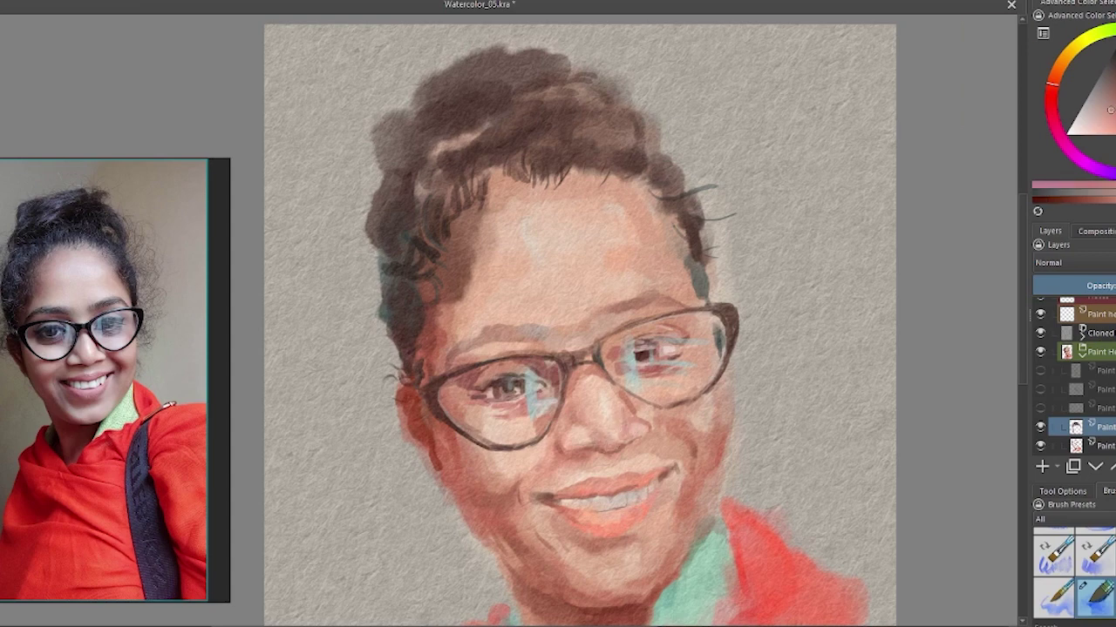
key(d)
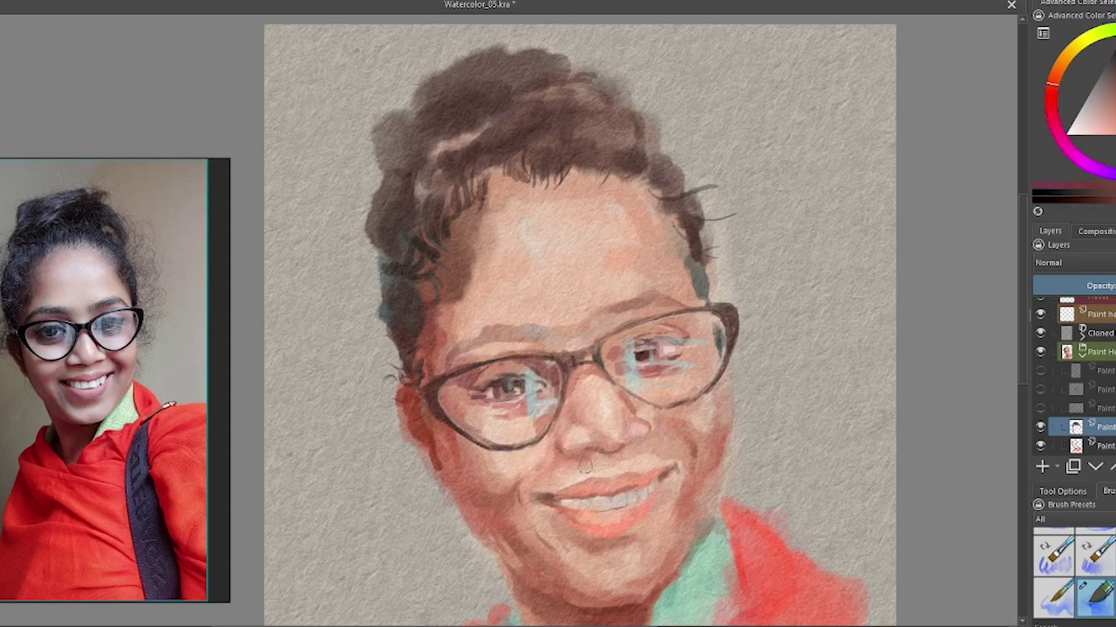
ctrl+click(632, 442)
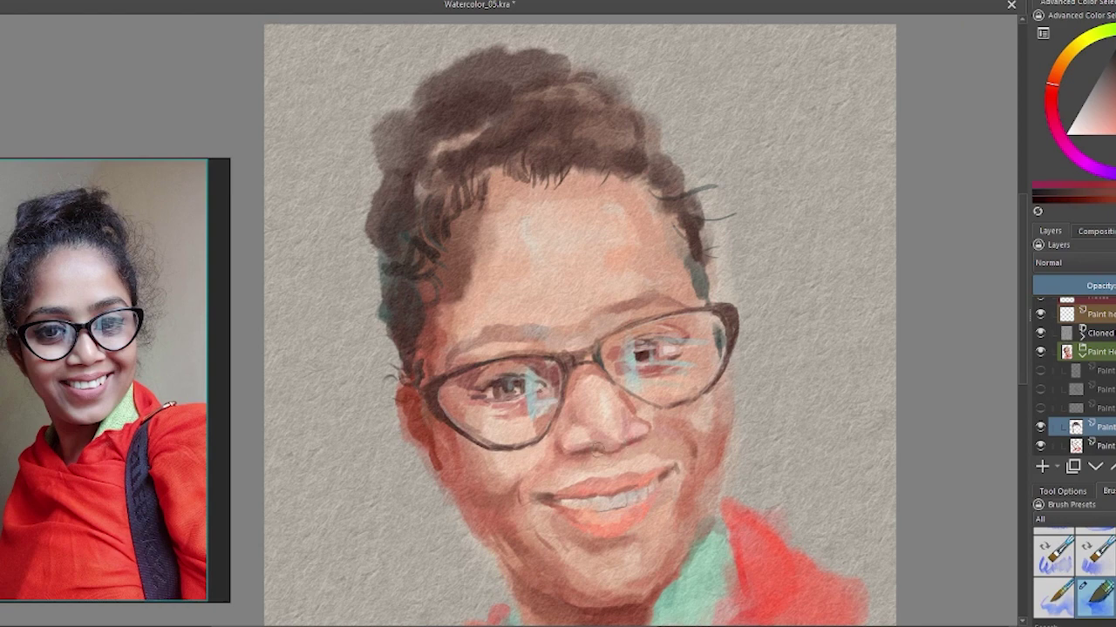
ctrl+click(601, 455)
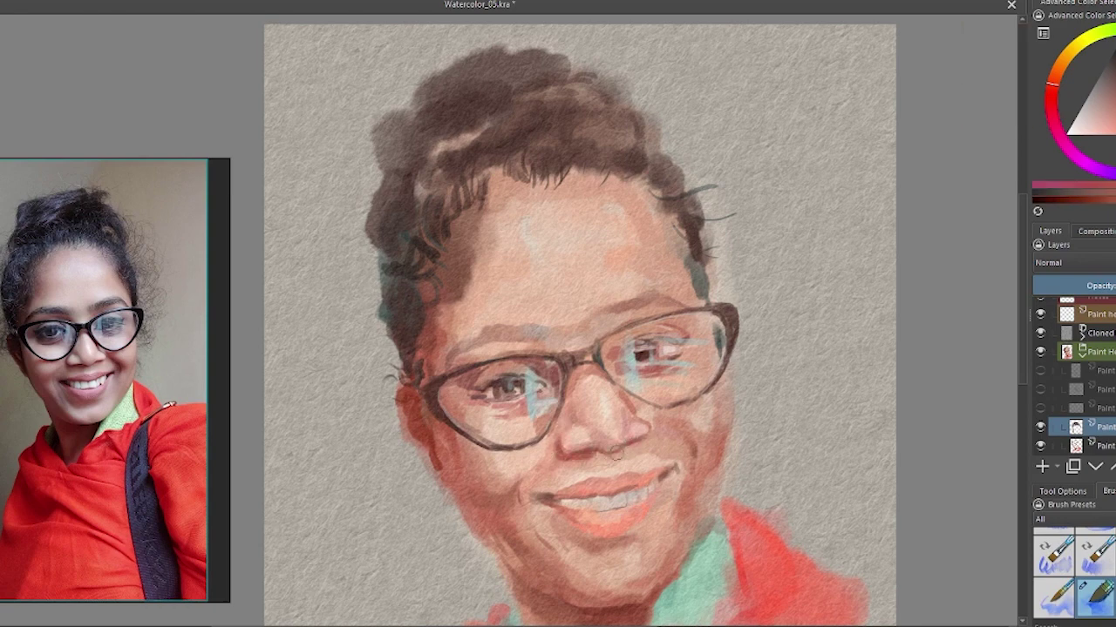
ctrl+click(649, 416)
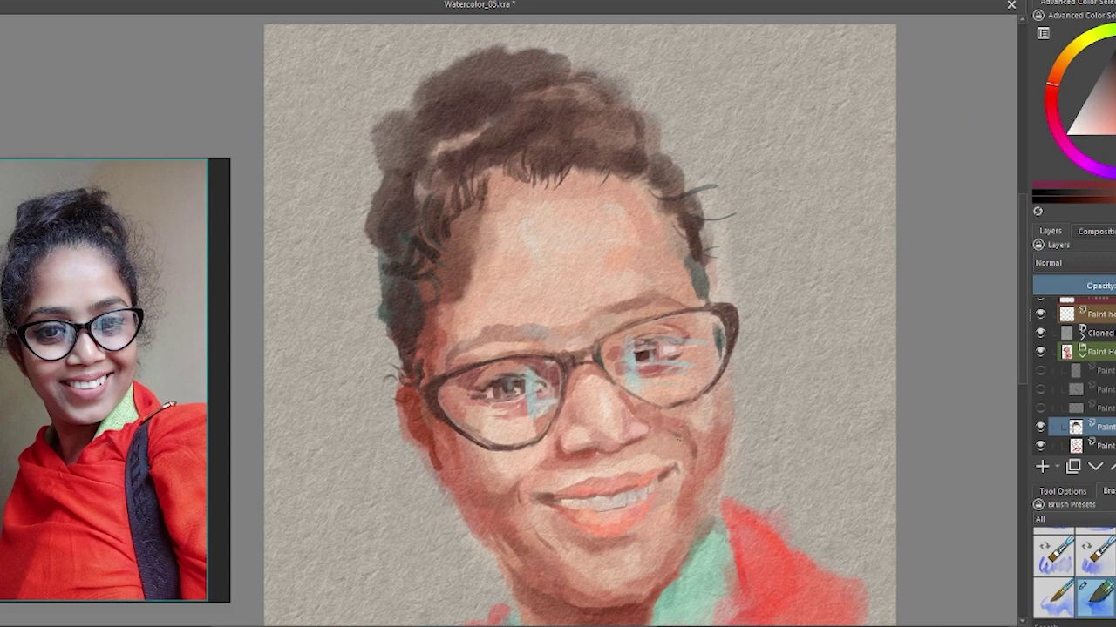
ctrl+click(555, 490)
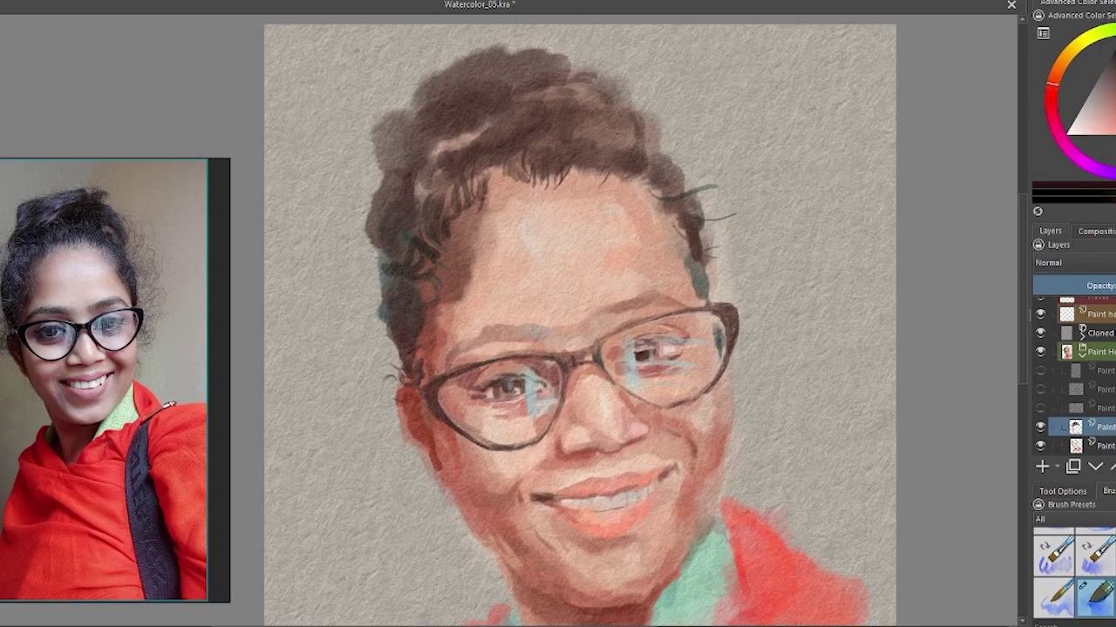
Darken both eyebrows with short dark strokes on the left and right
scroll(144, 346, up, 1)
scroll(144, 346, up, 2)
scroll(143, 346, up, 2)
scroll(144, 346, up, 2)
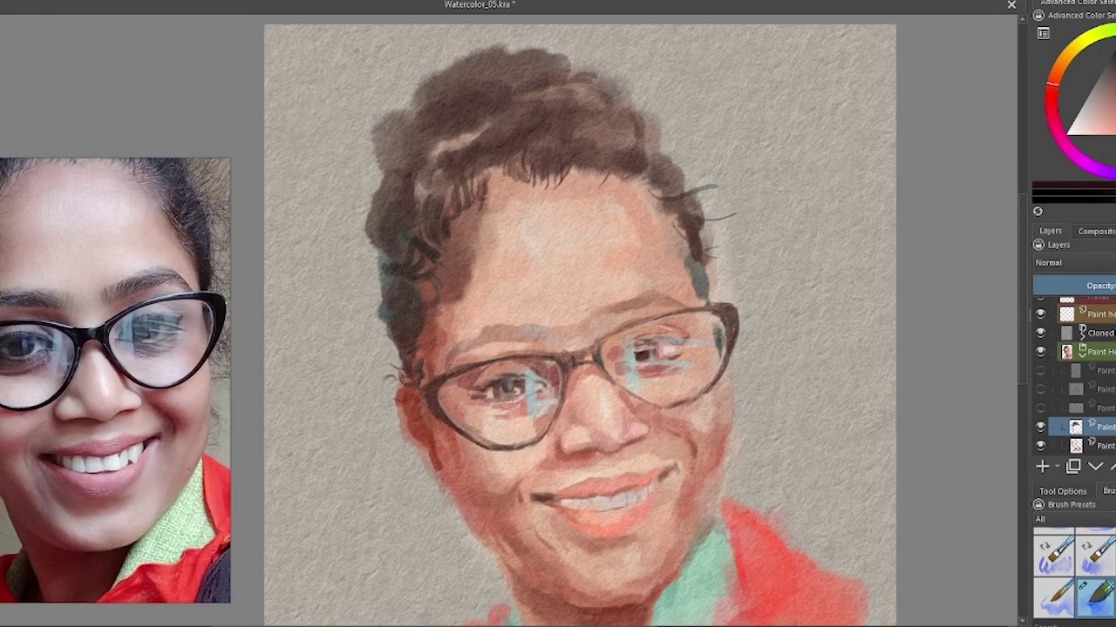
scroll(567, 299, down, 2)
scroll(564, 342, up, 3)
drag(459, 227, 461, 235)
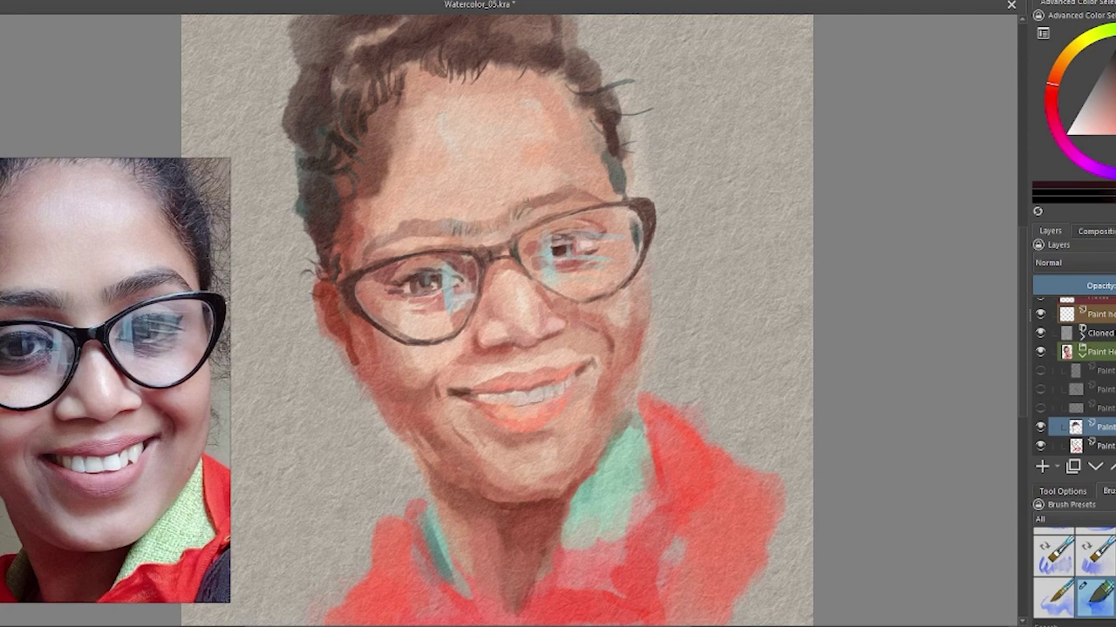
drag(562, 192, 589, 195)
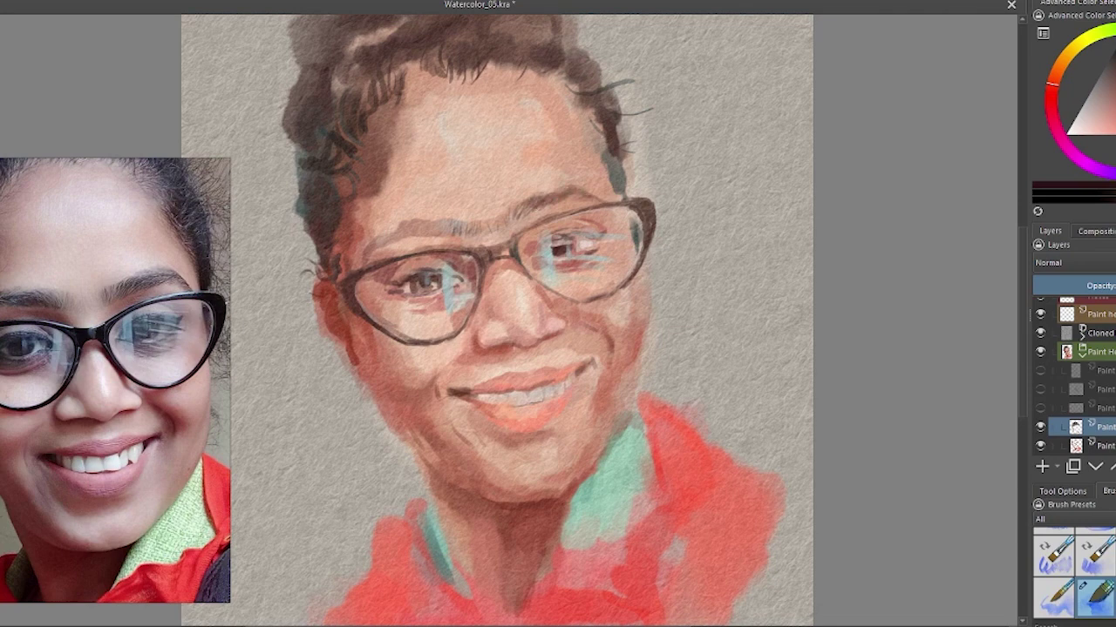
mouse_move(375, 237)
mouse_down()
mouse_move(415, 228)
mouse_move(366, 258)
mouse_up()
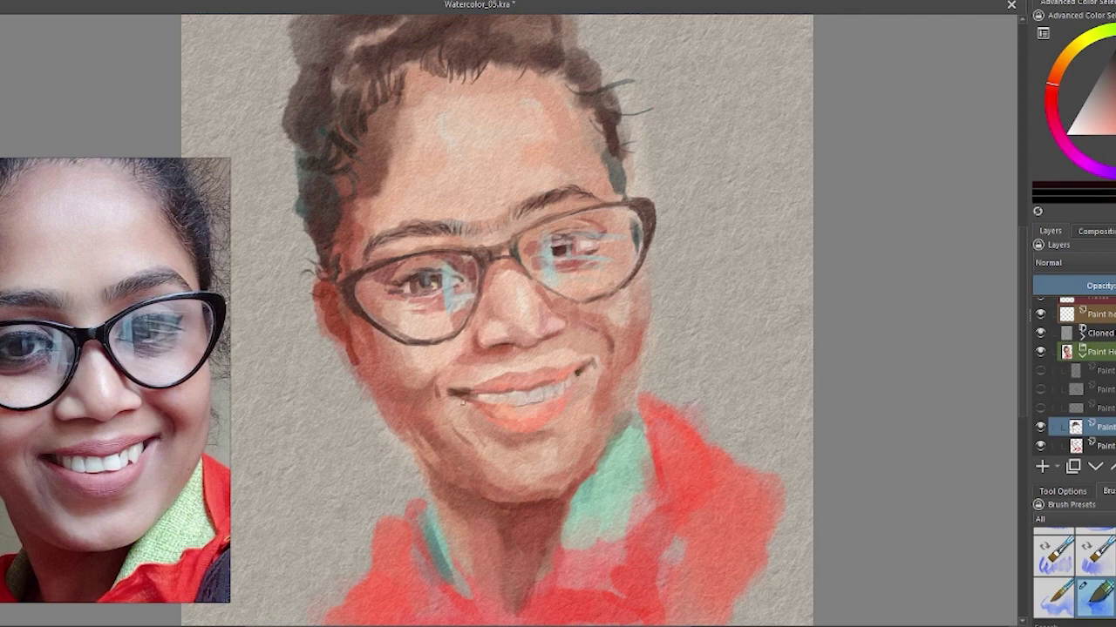
Sample lip reds, pinks and skin tones from around the mouth to refine the smile
ctrl+click(461, 398)
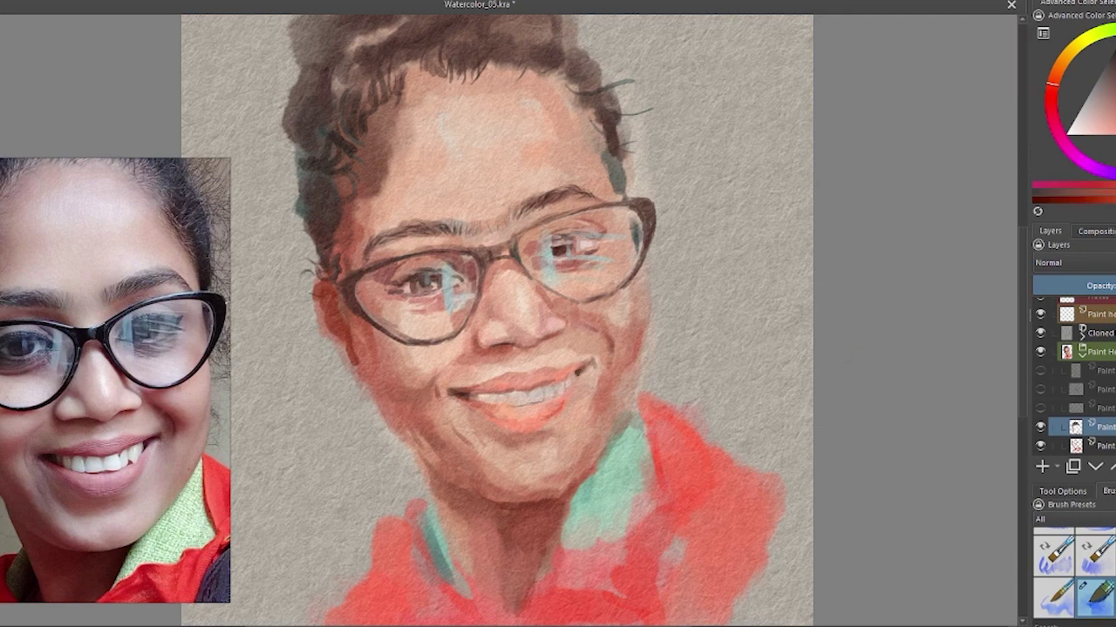
ctrl+click(512, 426)
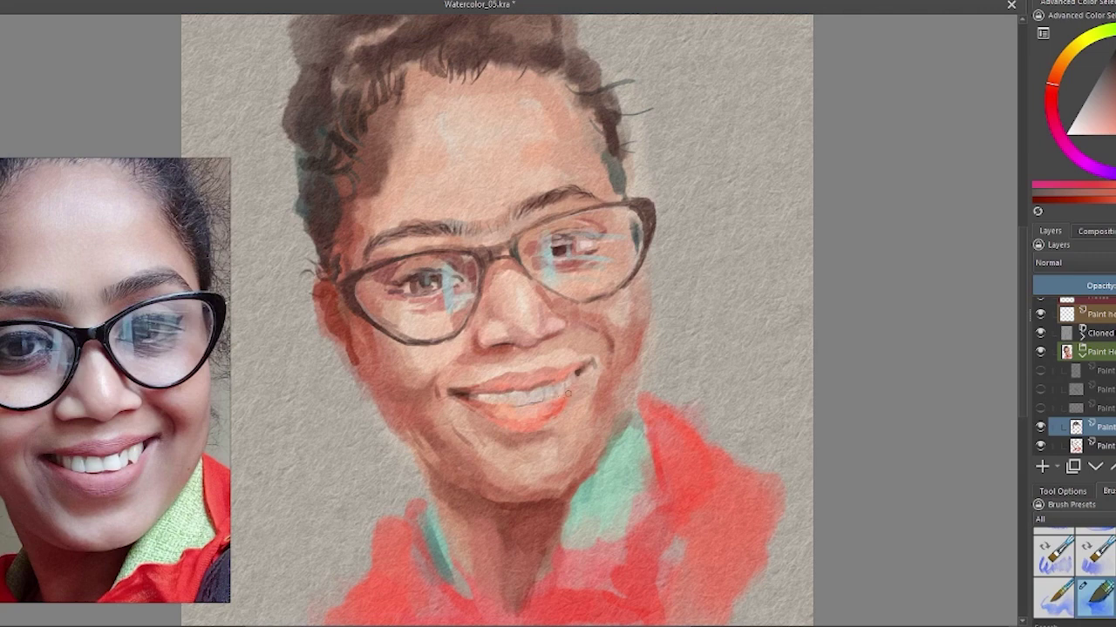
ctrl+click(543, 407)
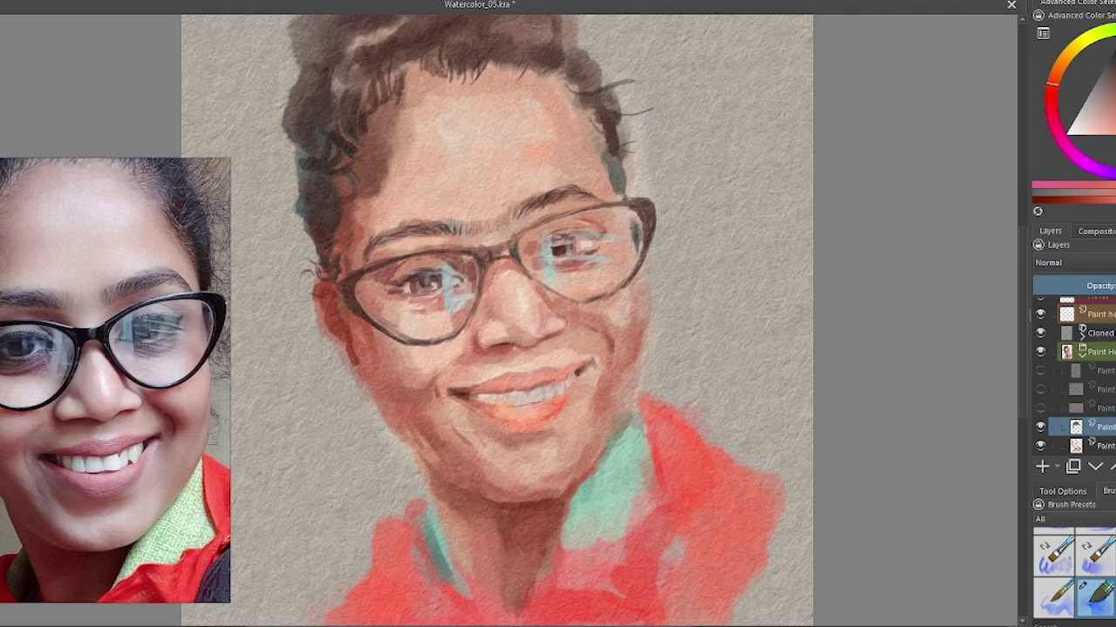
ctrl+click(511, 425)
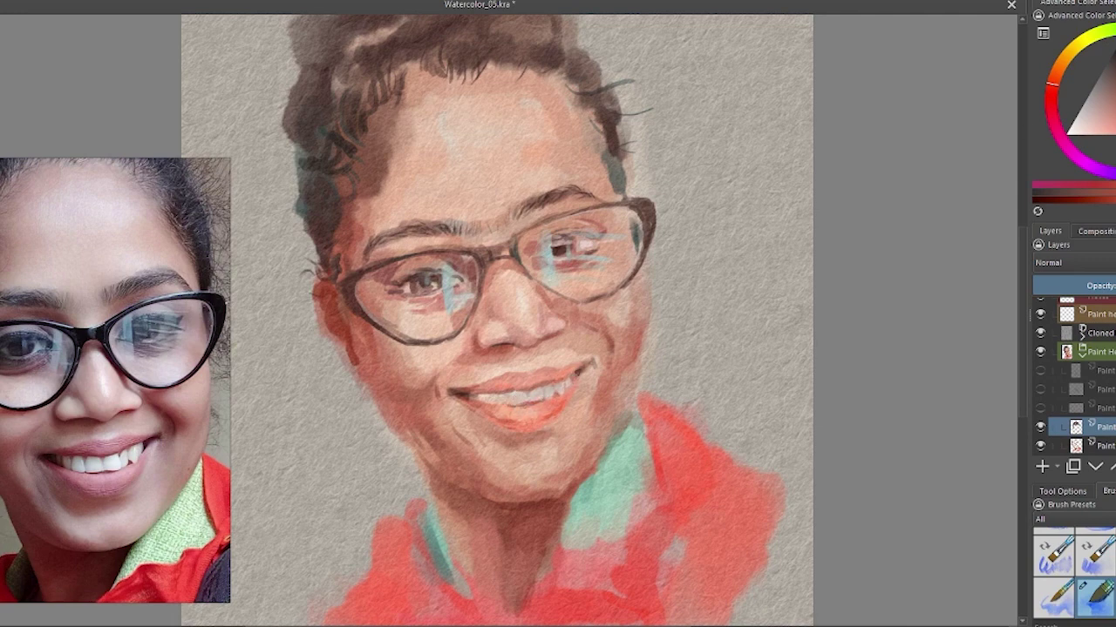
ctrl+click(565, 361)
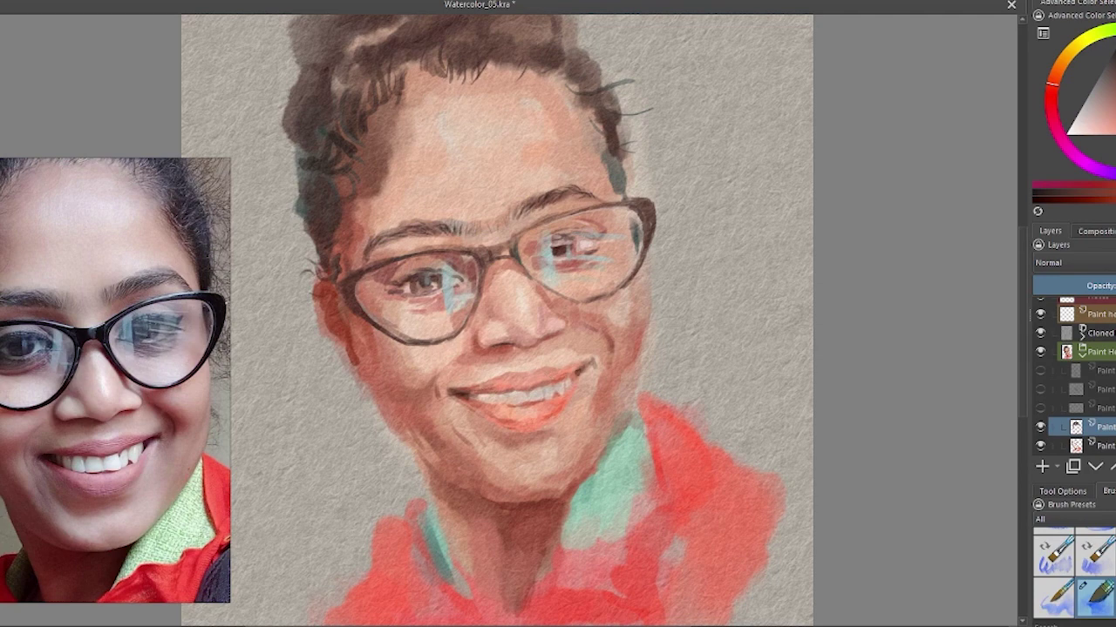
ctrl+click(493, 391)
ctrl+click(494, 380)
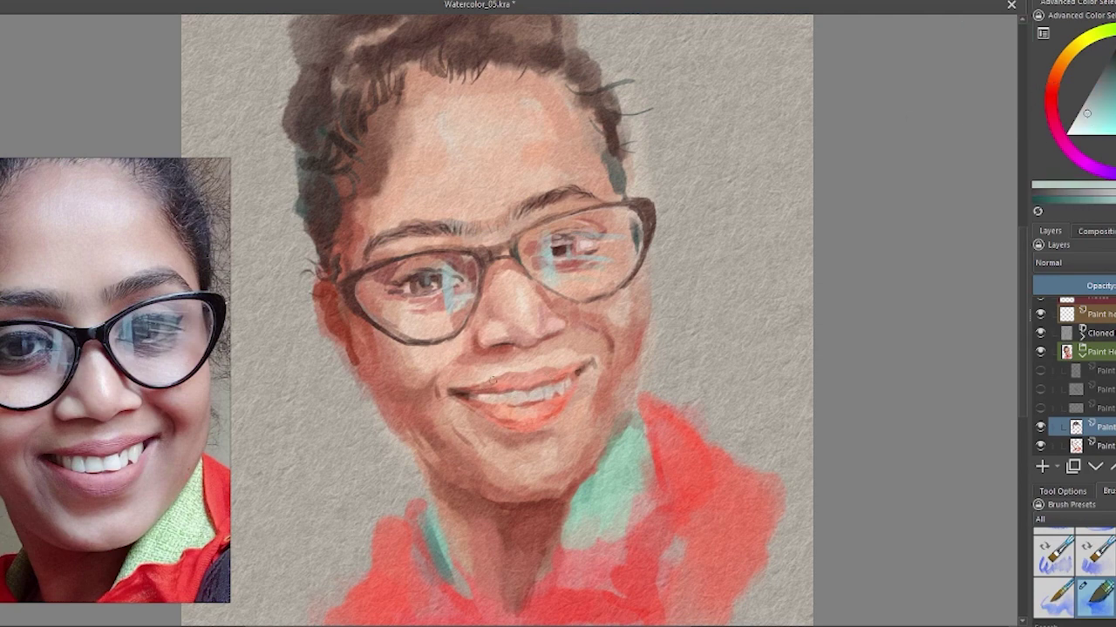
ctrl+click(536, 414)
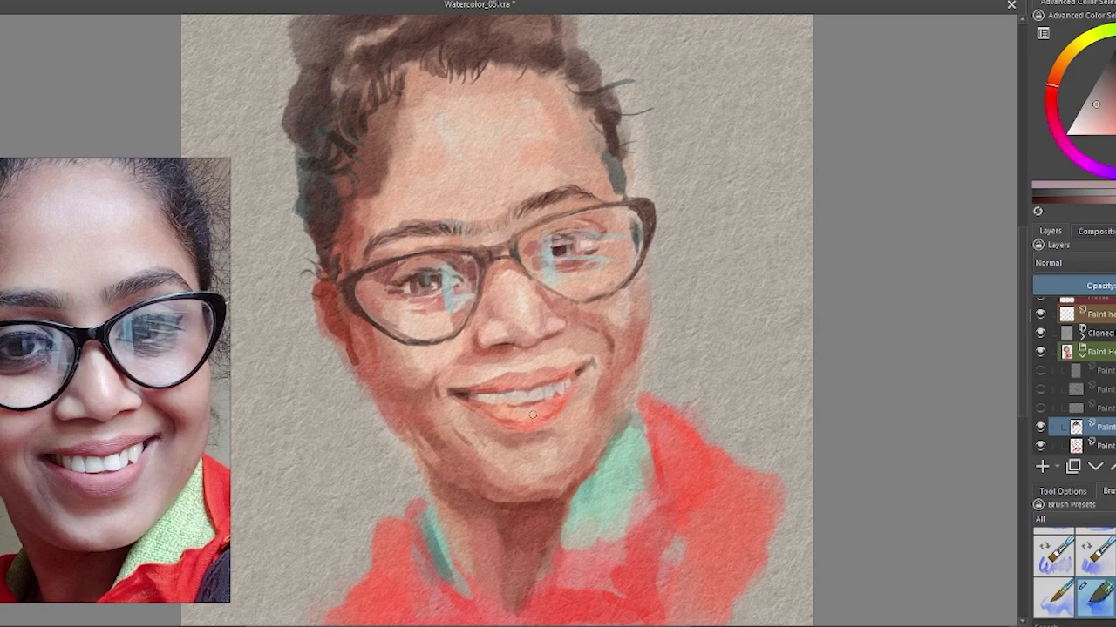
scroll(536, 414, up, 5)
scroll(536, 414, down, 5)
scroll(647, 369, down, 3)
ctrl+click(374, 295)
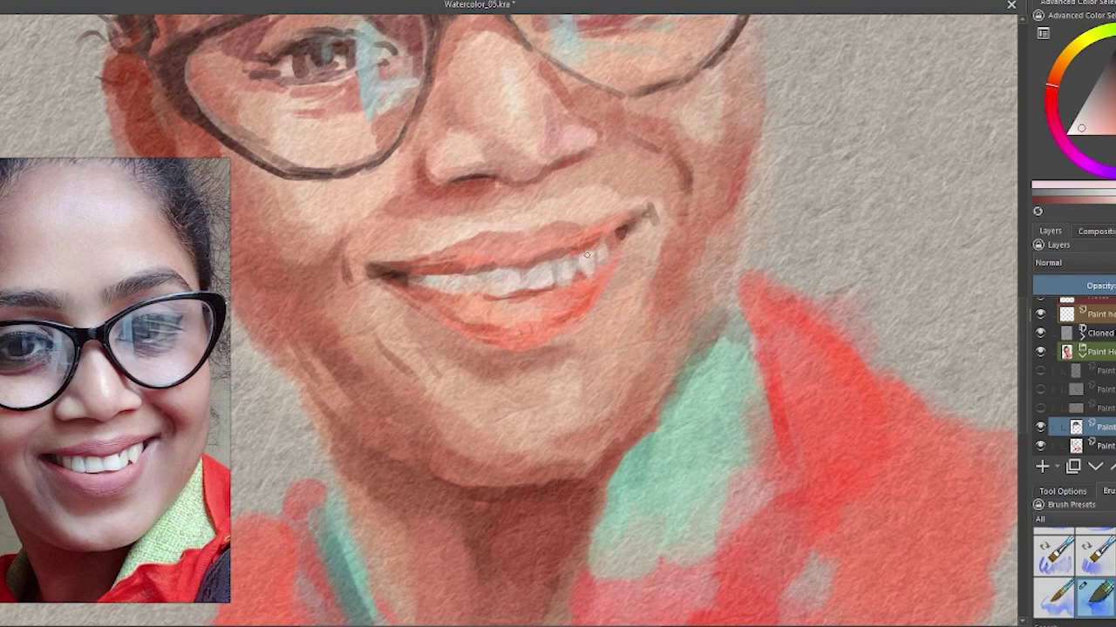
Sample lower-lip pink, paper grey, pale tooth pink and dark lip reds to repaint the teeth and lips
ctrl+click(507, 312)
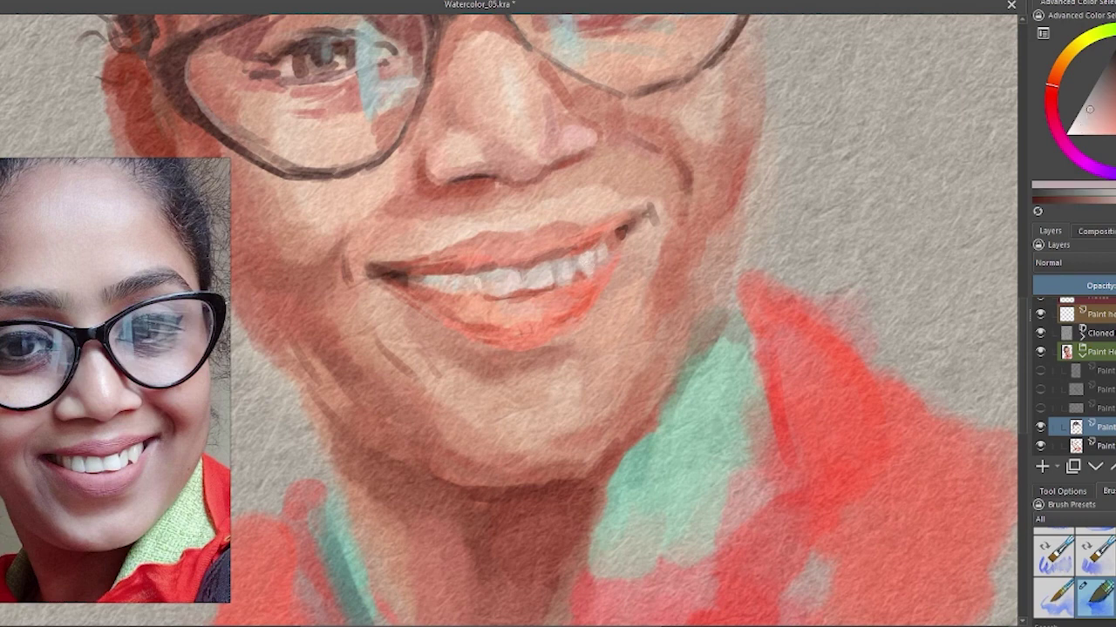
ctrl+click(932, 132)
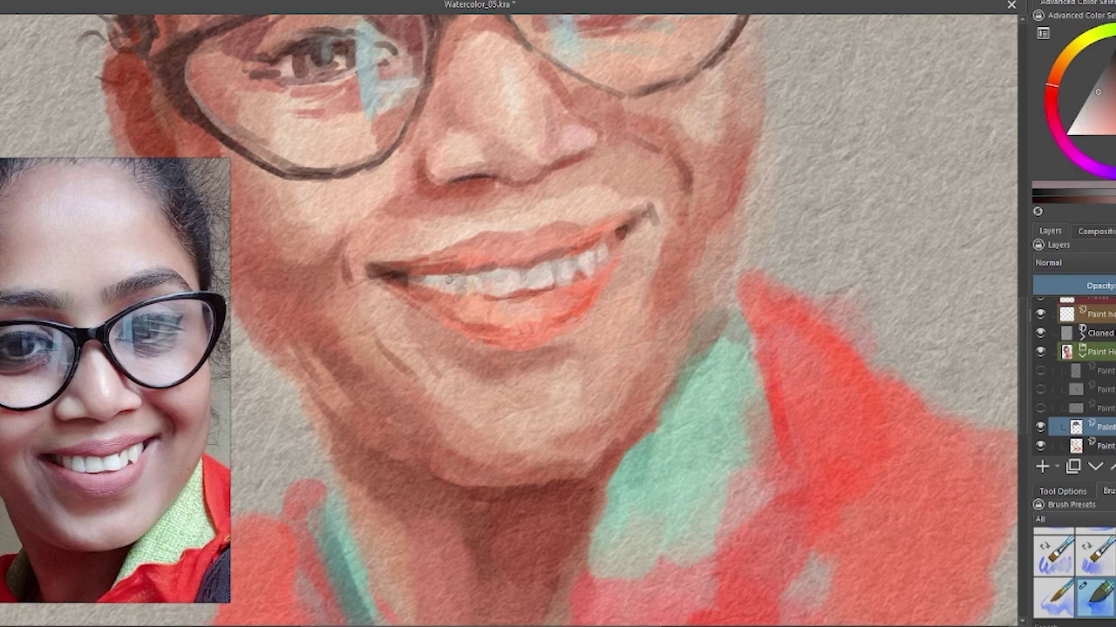
ctrl+click(441, 283)
ctrl+click(405, 282)
ctrl+click(402, 279)
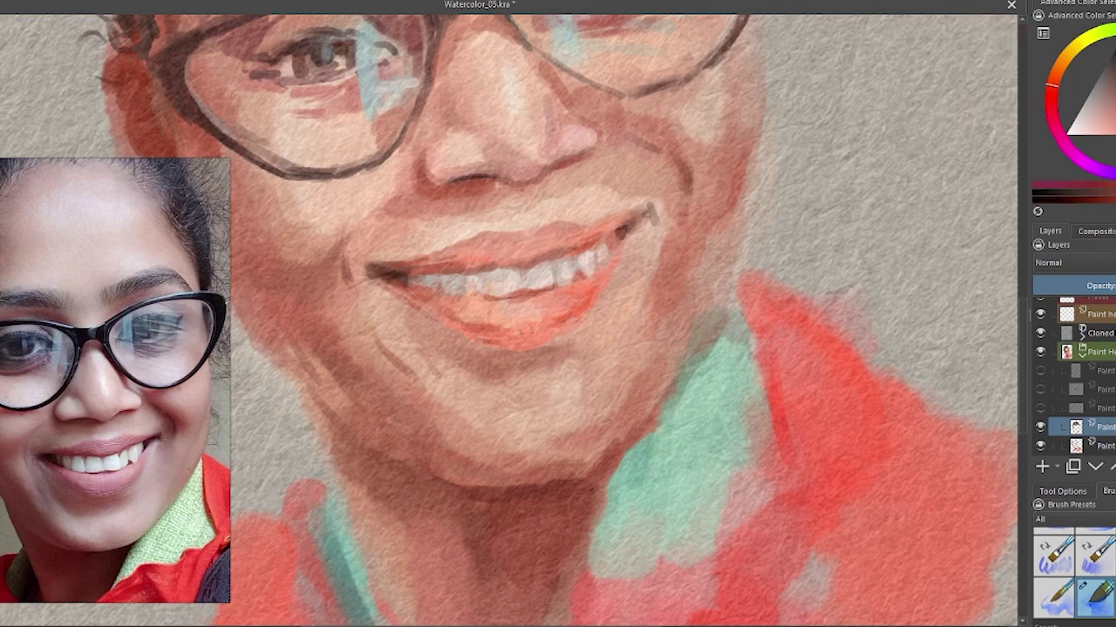
ctrl+click(394, 279)
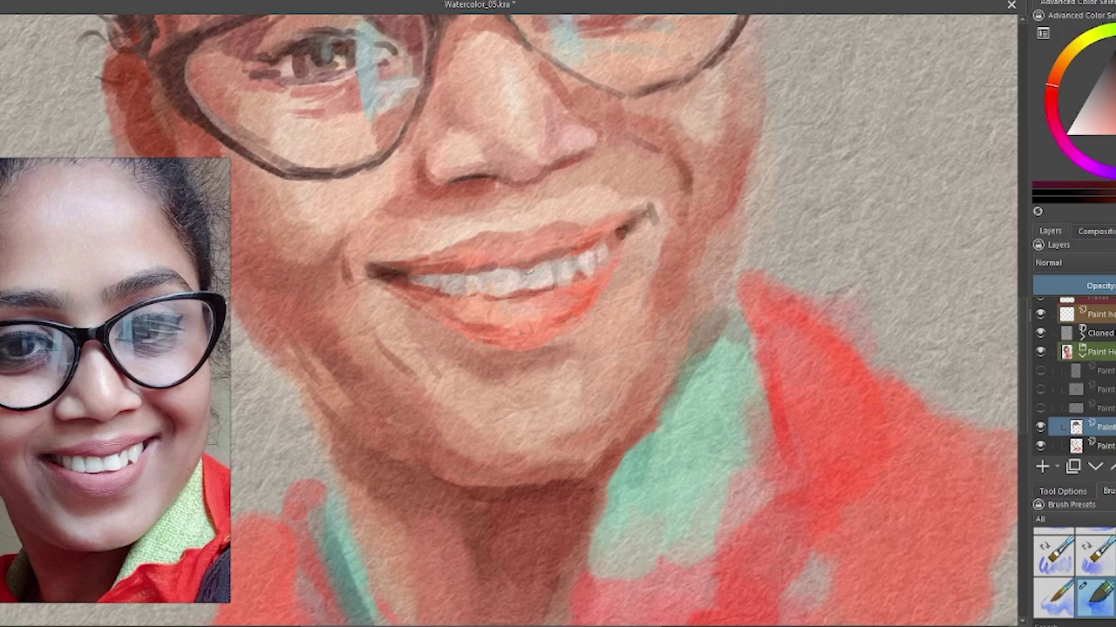
ctrl+click(610, 235)
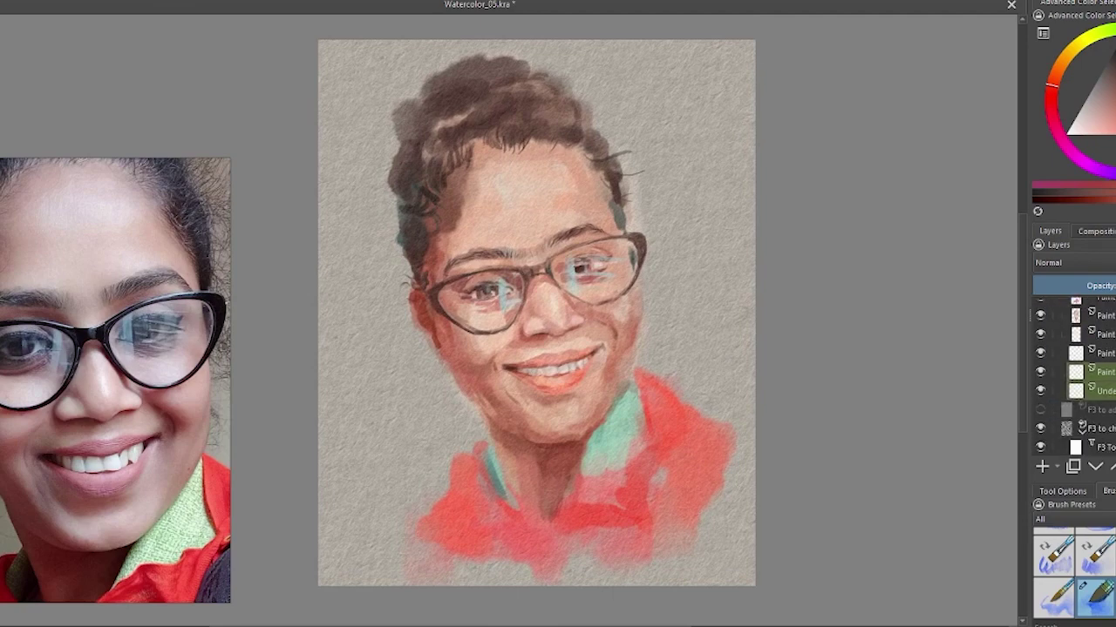
Add a new paint layer and brush a blue-grey wash behind the head on the right
key(Insert)
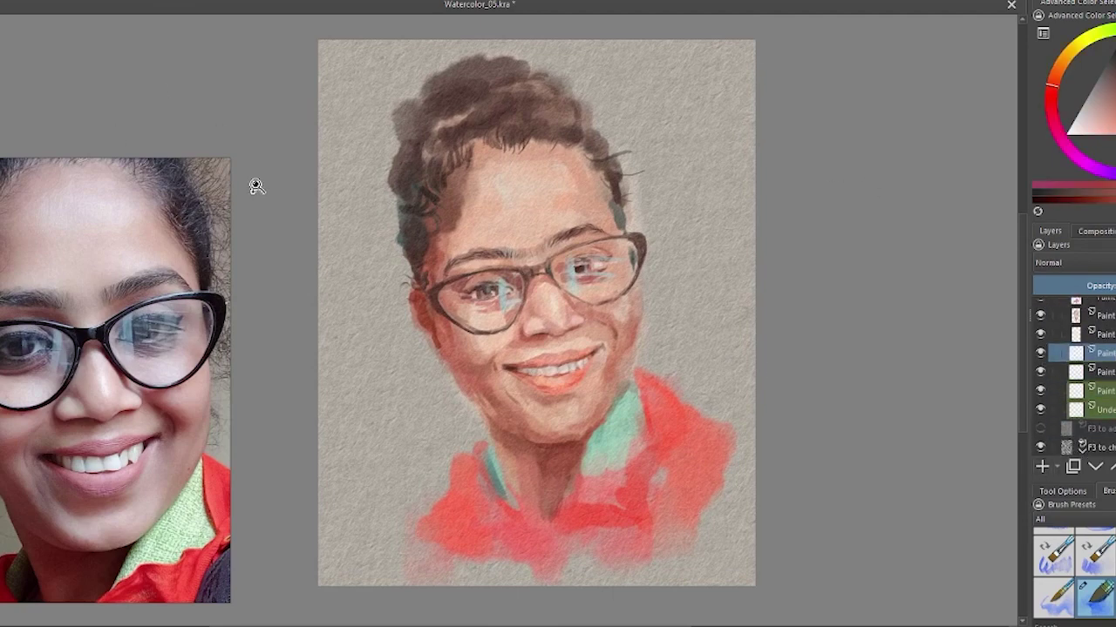
scroll(1072, 374, down, 3)
click(1040, 353)
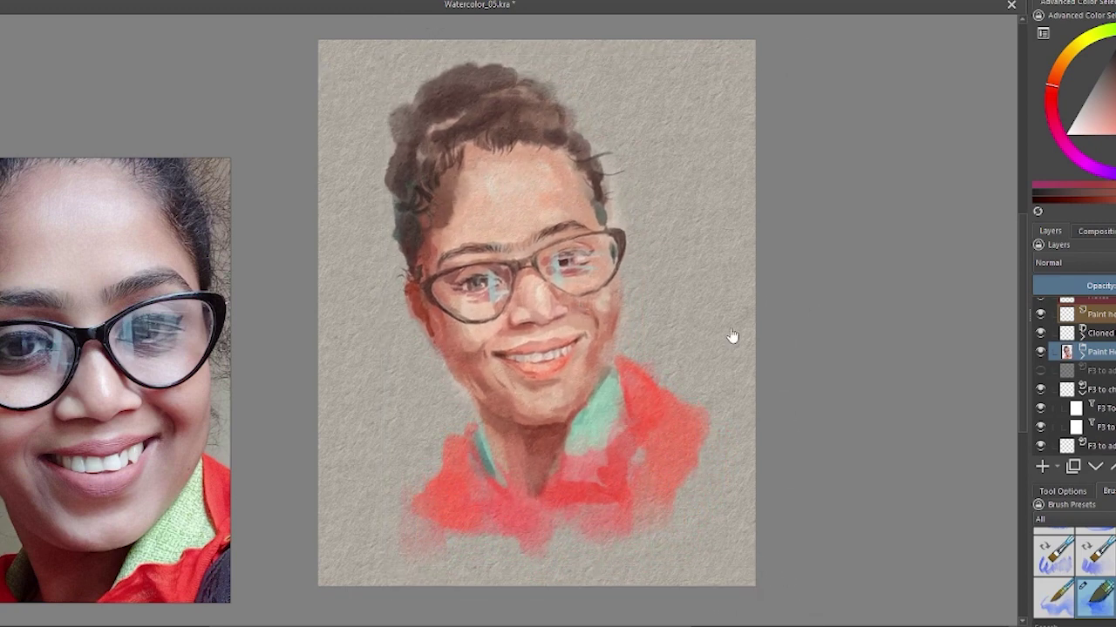
ctrl+click(596, 348)
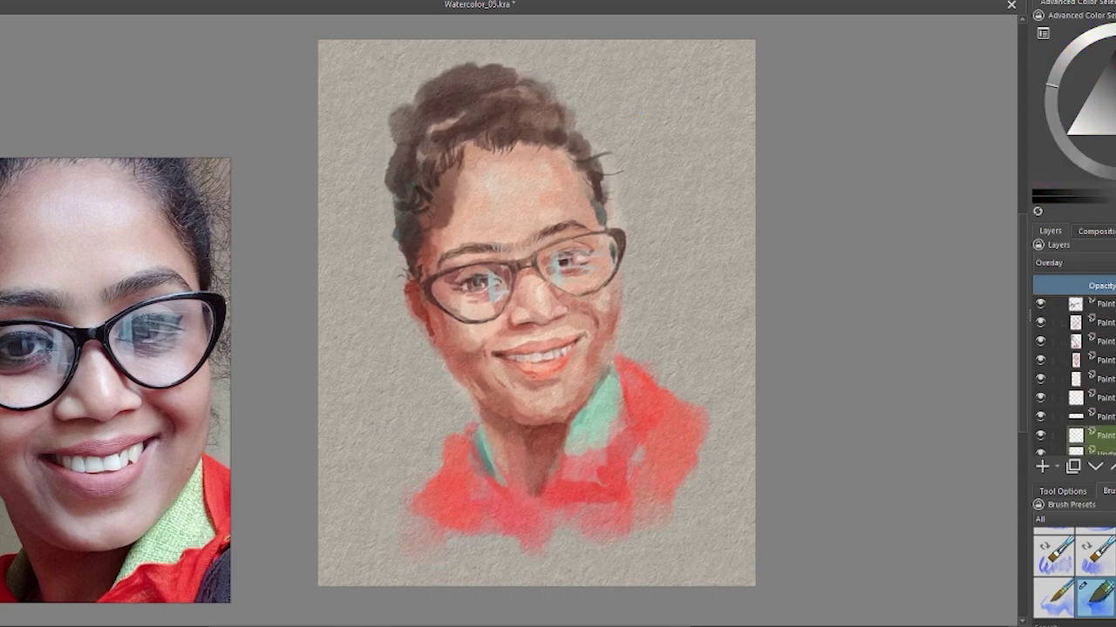
drag(610, 113, 636, 183)
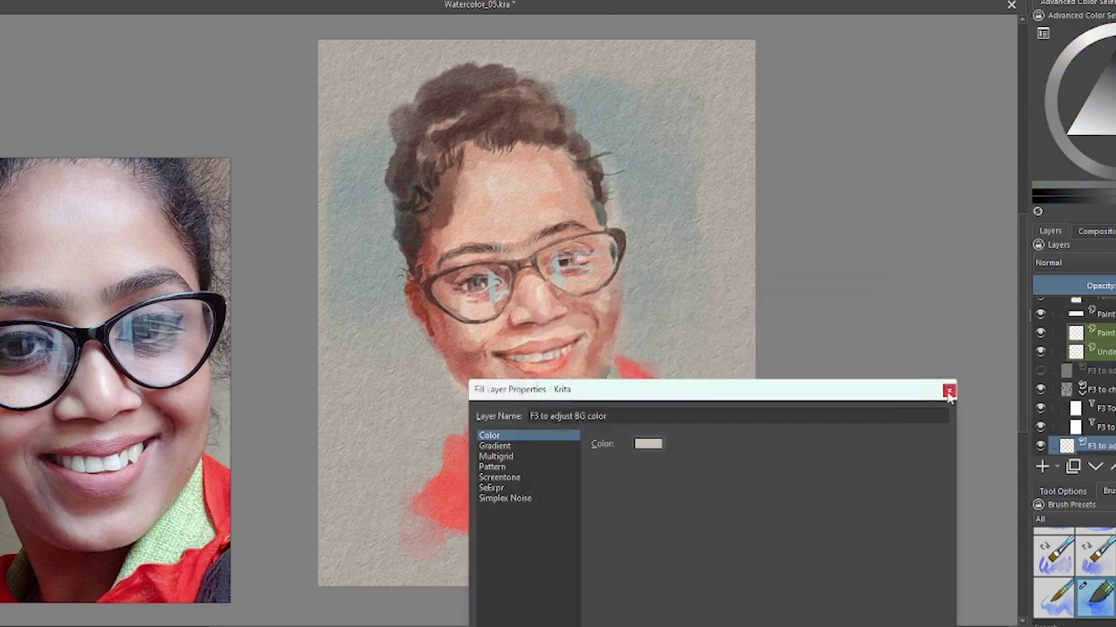
Sample a muted skin pink and brush a peach wash behind the portrait, toggling layers to compare
ctrl+click(623, 288)
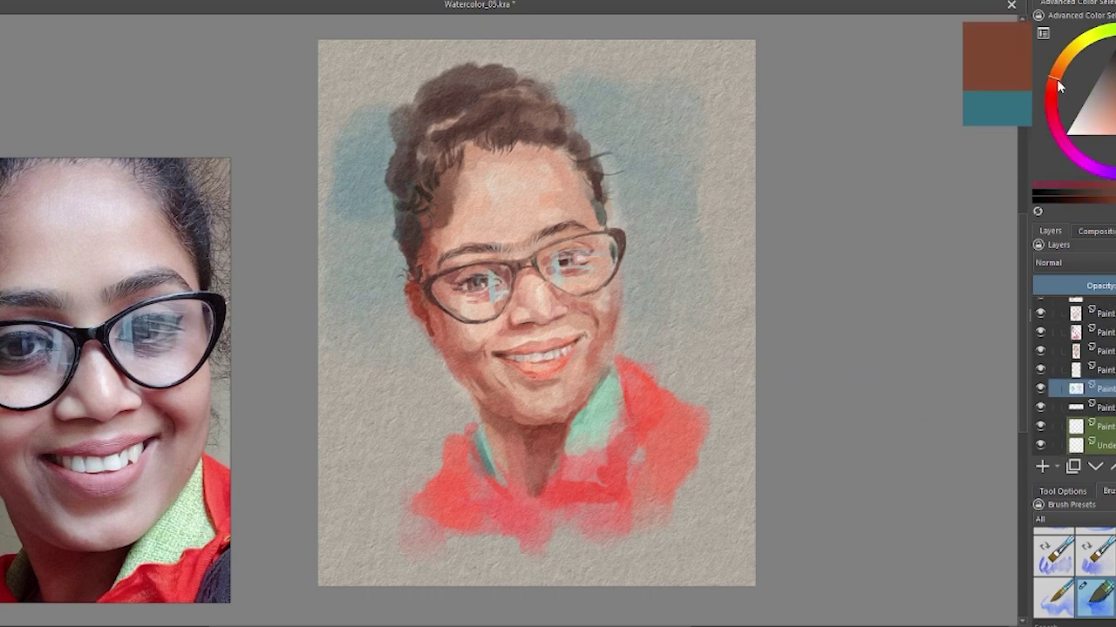
ctrl+click(375, 301)
drag(402, 345, 406, 386)
click(1040, 389)
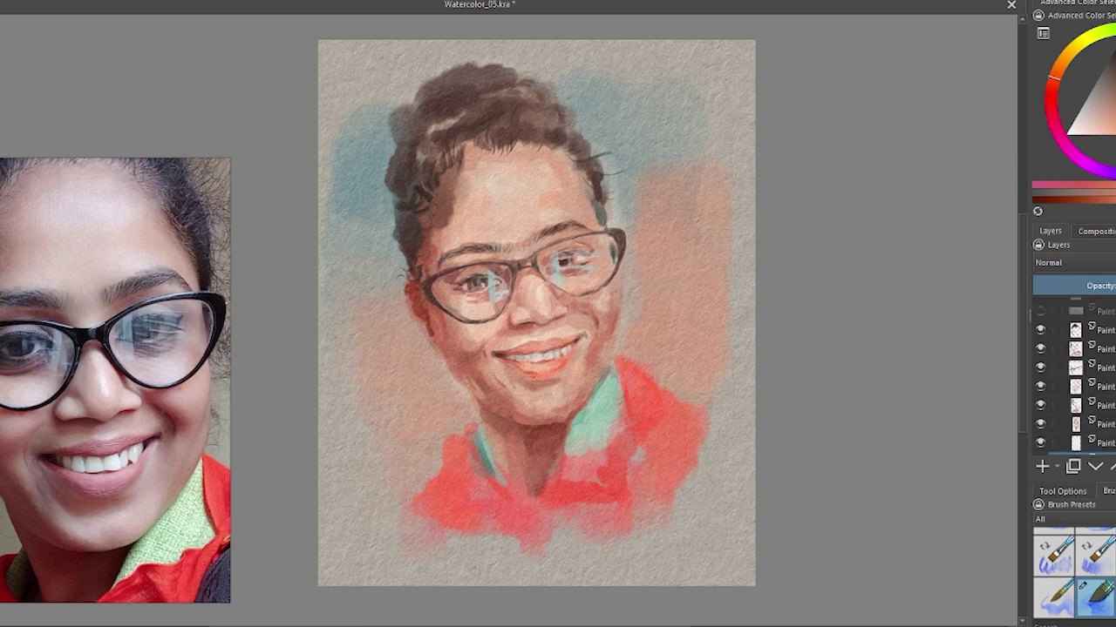
click(1042, 359)
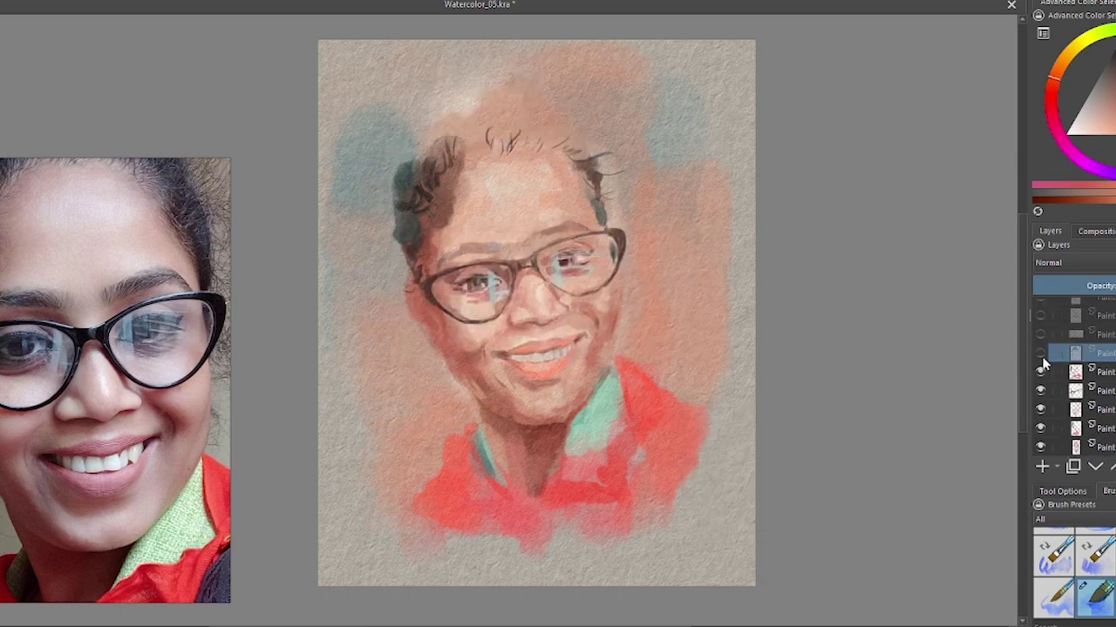
Toggle the hair layers back on and choose a new brush from the presets popup
click(1043, 359)
key(F6)
click(364, 258)
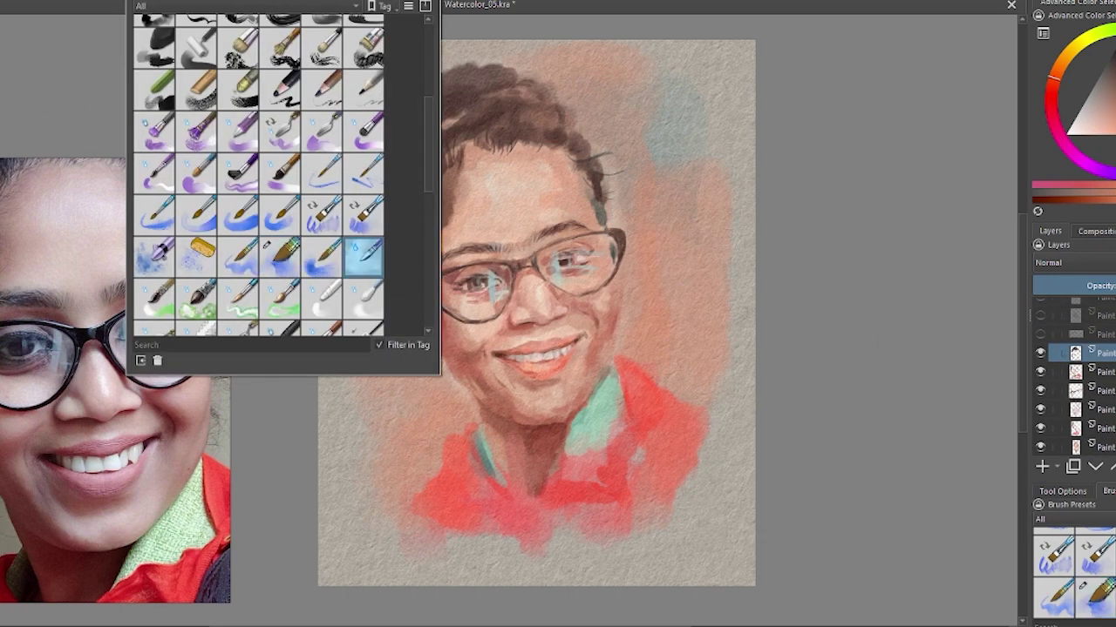
click(1042, 352)
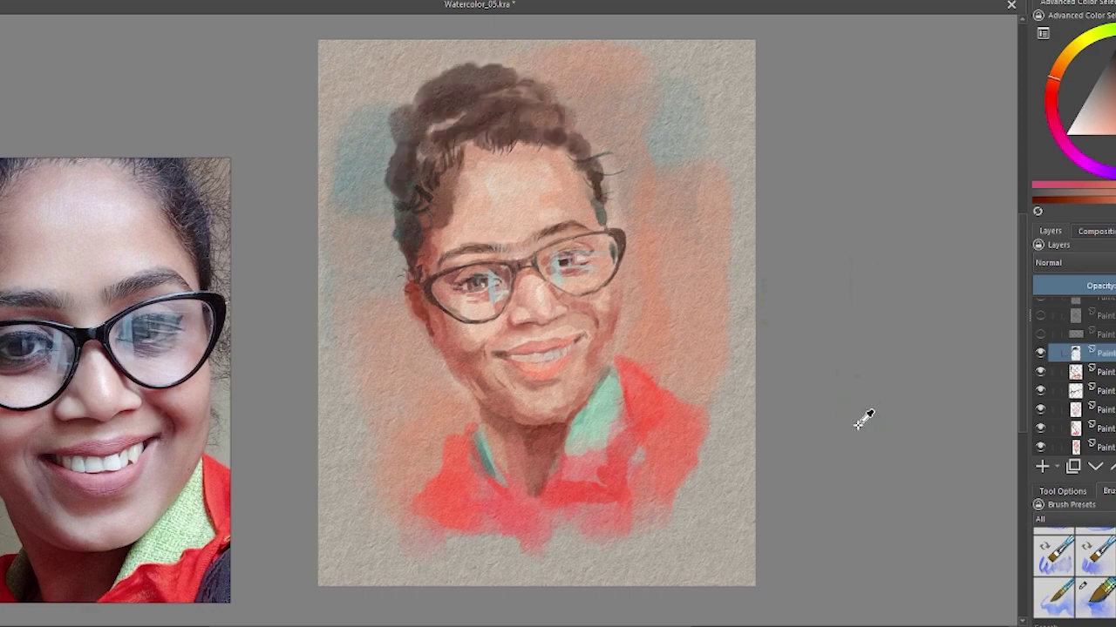